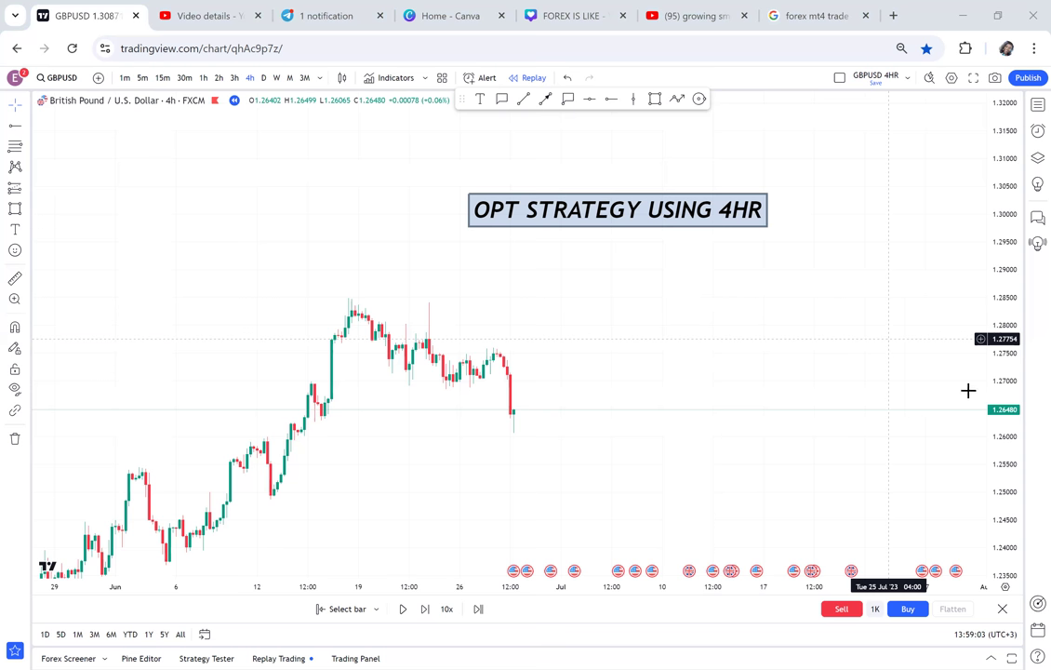
Move the "OPT STRATEGY USING 4HR" title box closer to the June price peak, keeping it above the candles
{"action": "left_click_drag", "start_coordinate": [891, 366], "coordinate": [715, 377]}
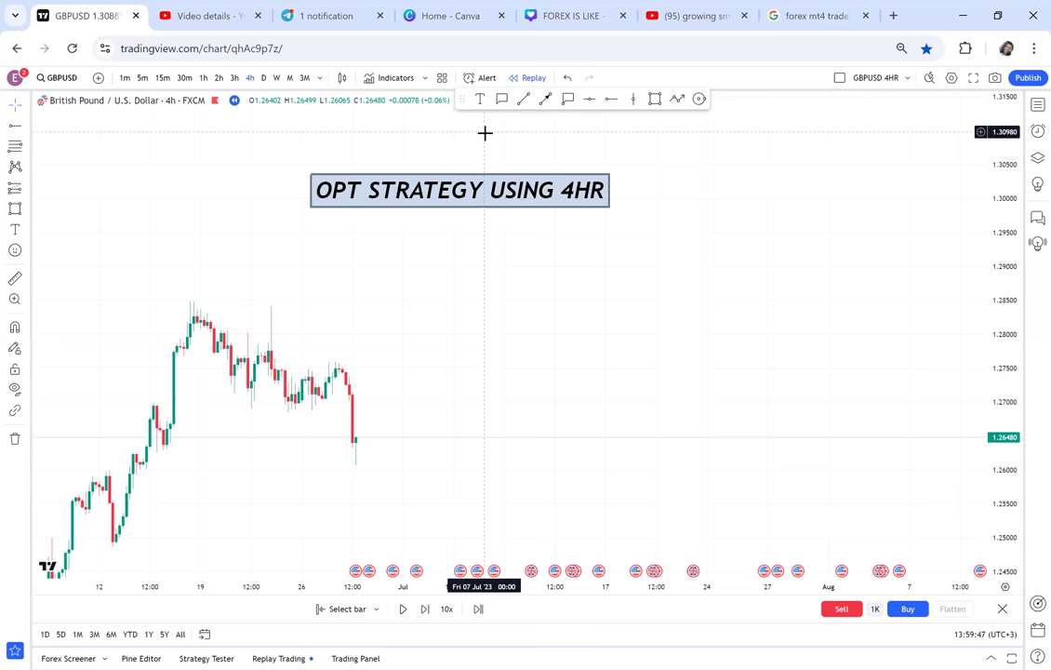
{"action": "left_click_drag", "start_coordinate": [570, 361], "coordinate": [716, 341]}
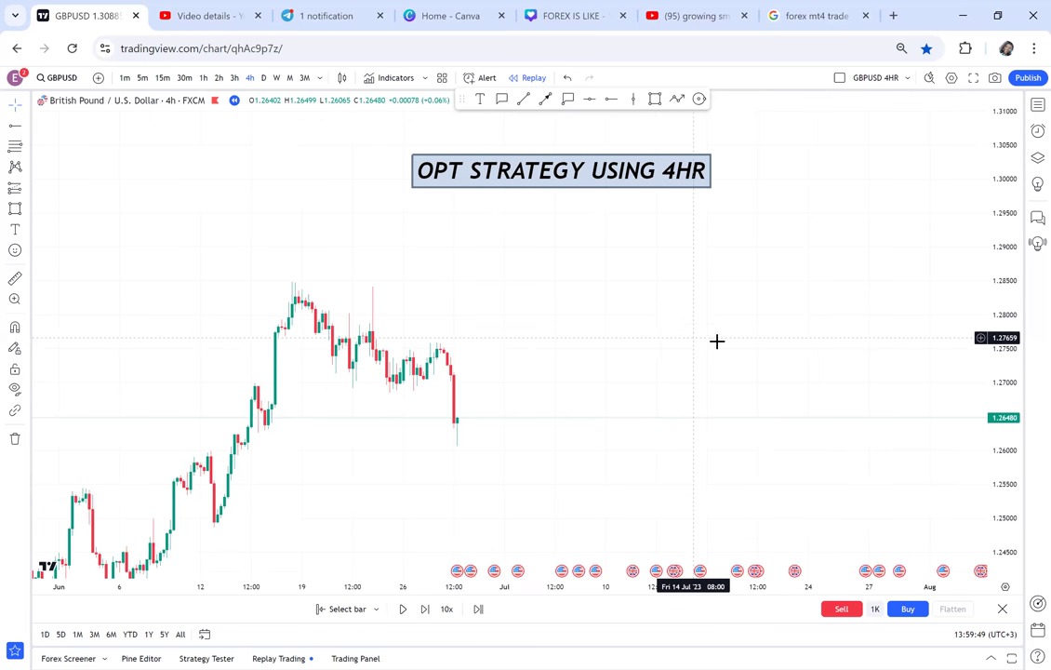
{"action": "left_click_drag", "start_coordinate": [652, 187], "coordinate": [560, 212]}
{"action": "left_click_drag", "start_coordinate": [713, 334], "coordinate": [681, 337]}
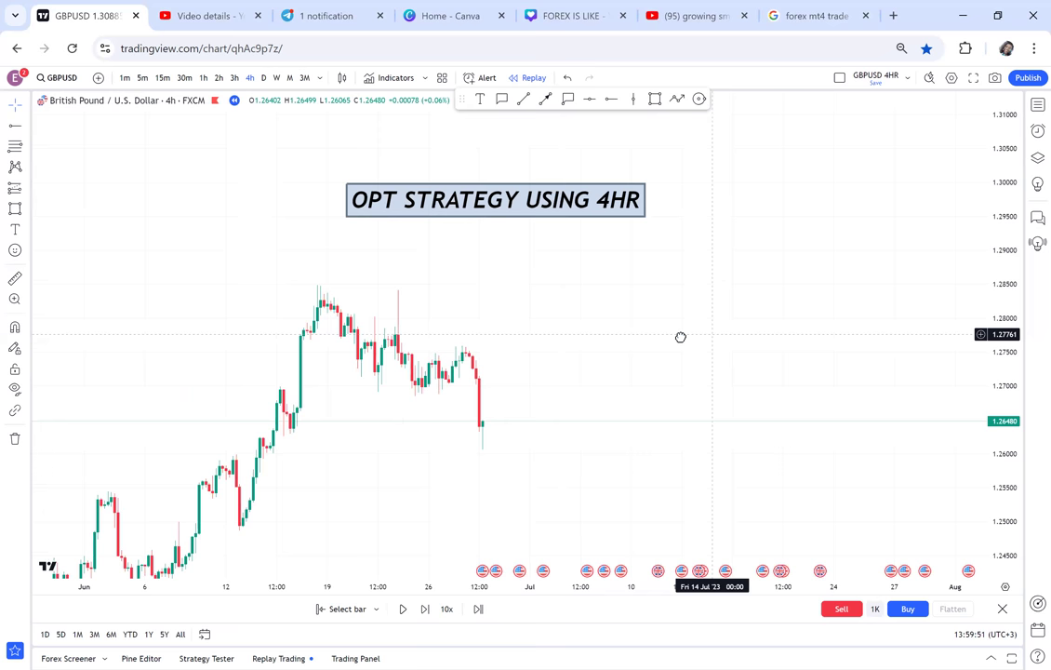
Add a text note in the empty chart area beyond the title, reading "ANALYSIS" and "4HR" with a blank line between them
{"action": "scroll", "coordinate": [680, 337], "scroll_direction": "right", "scroll_amount": 3}
{"action": "left_click", "coordinate": [480, 98]}
{"action": "left_click", "coordinate": [554, 261]}
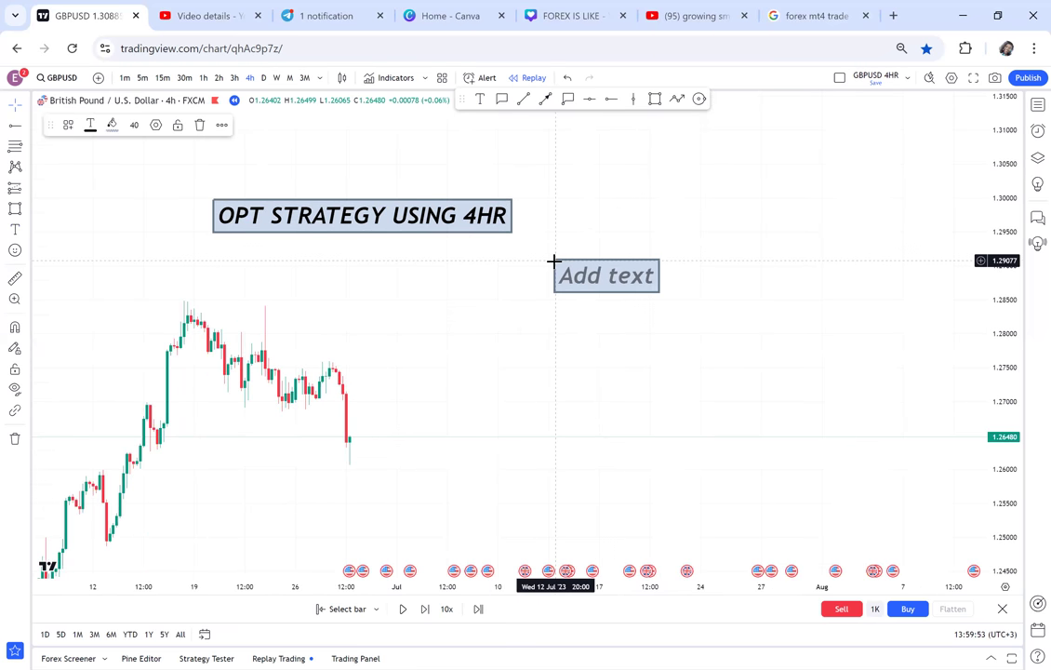
{"action": "type", "text": "ANA"}
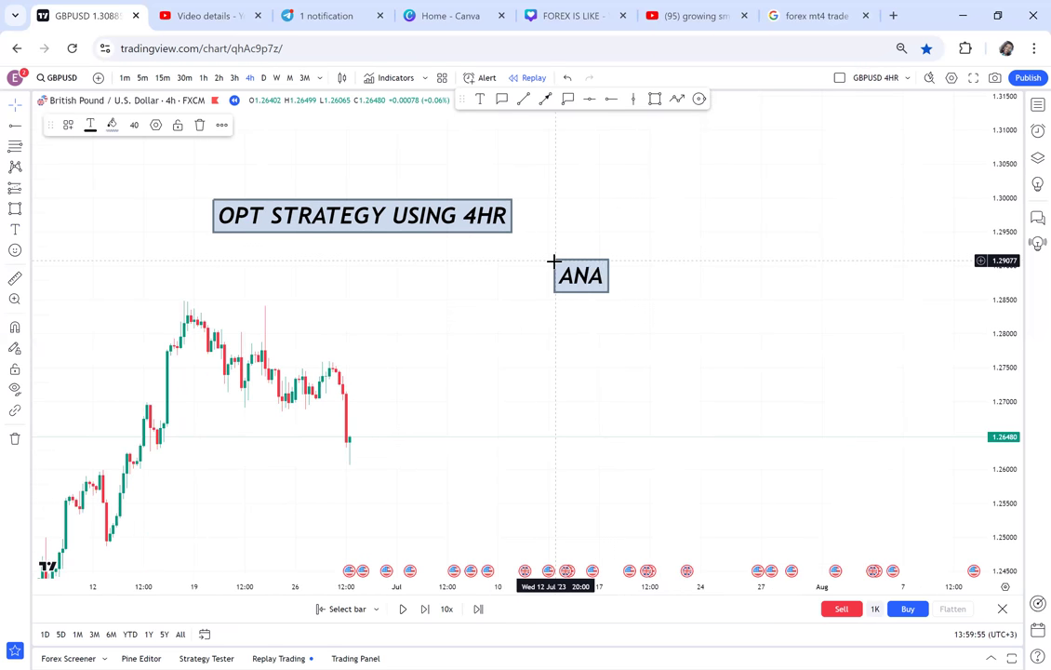
{"action": "type", "text": "LY"}
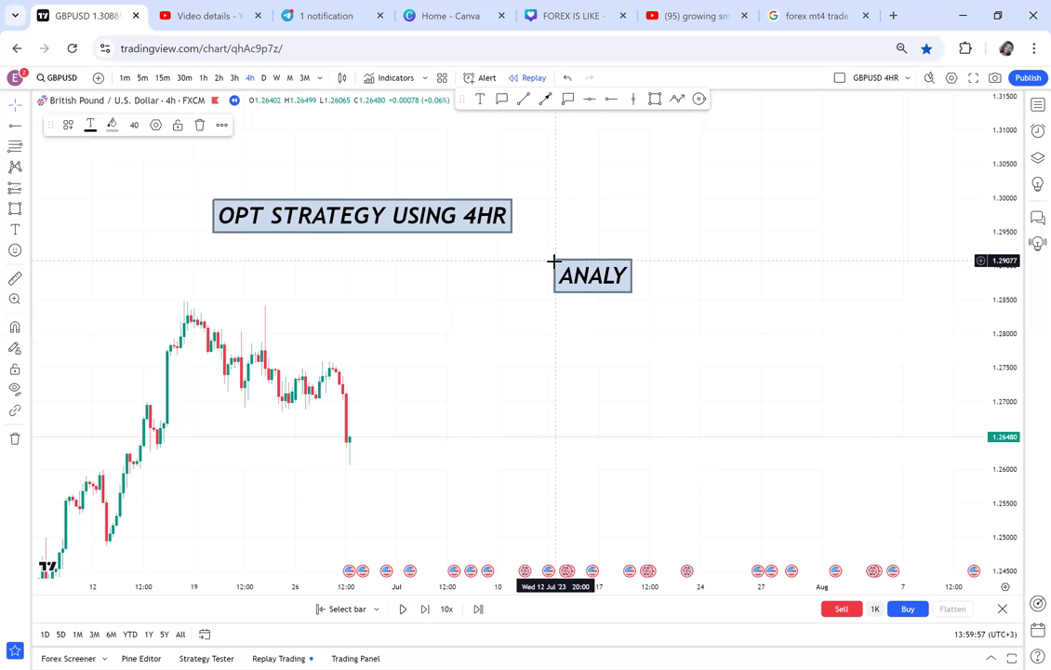
{"action": "type", "text": "SIS"}
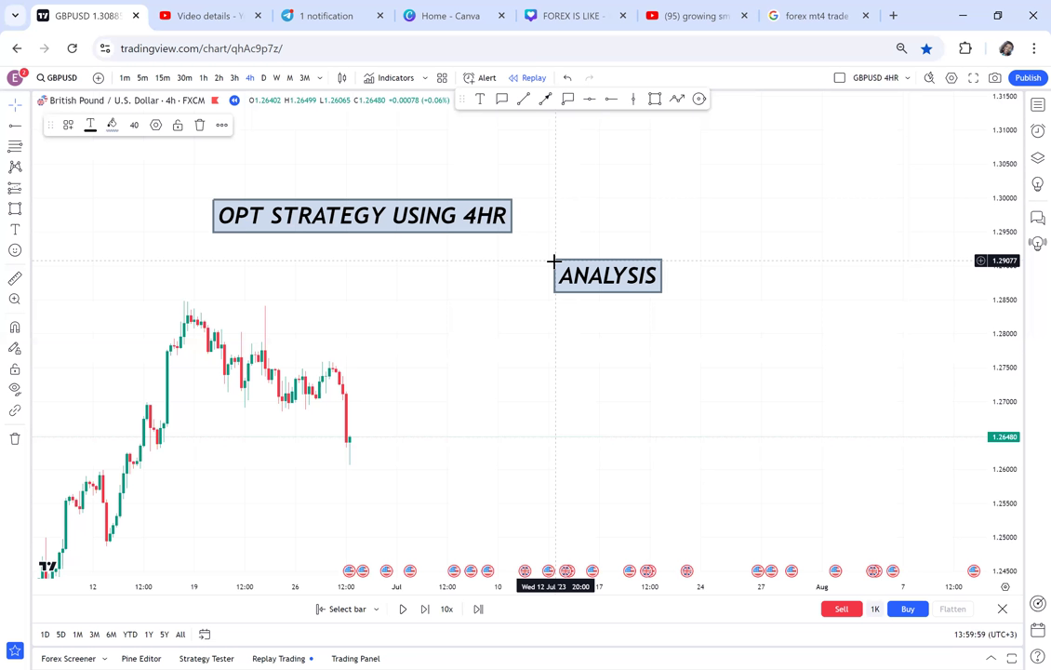
{"action": "key", "text": "Return"}
{"action": "key", "text": "Return"}
{"action": "type", "text": "4HR"}
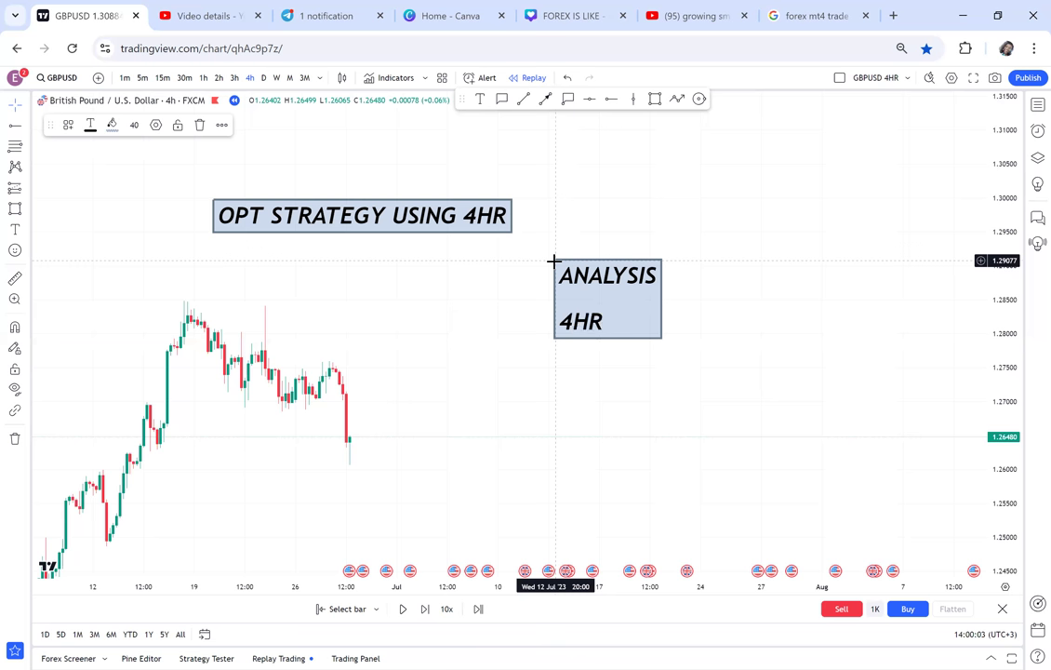
{"action": "left_click", "coordinate": [714, 271]}
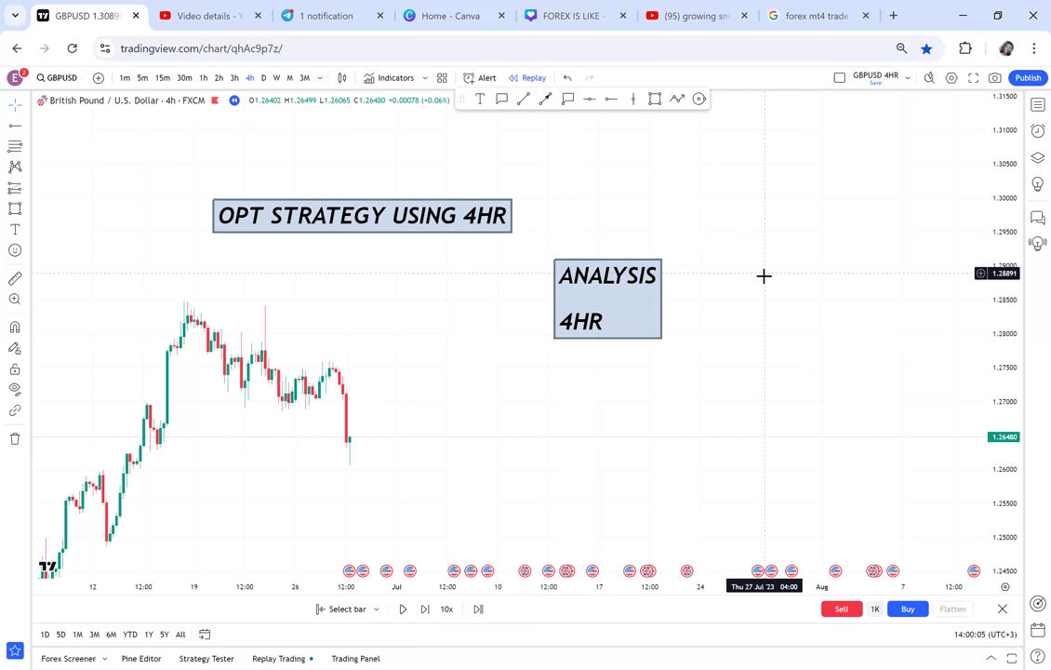
{"action": "left_click_drag", "start_coordinate": [763, 275], "coordinate": [756, 277]}
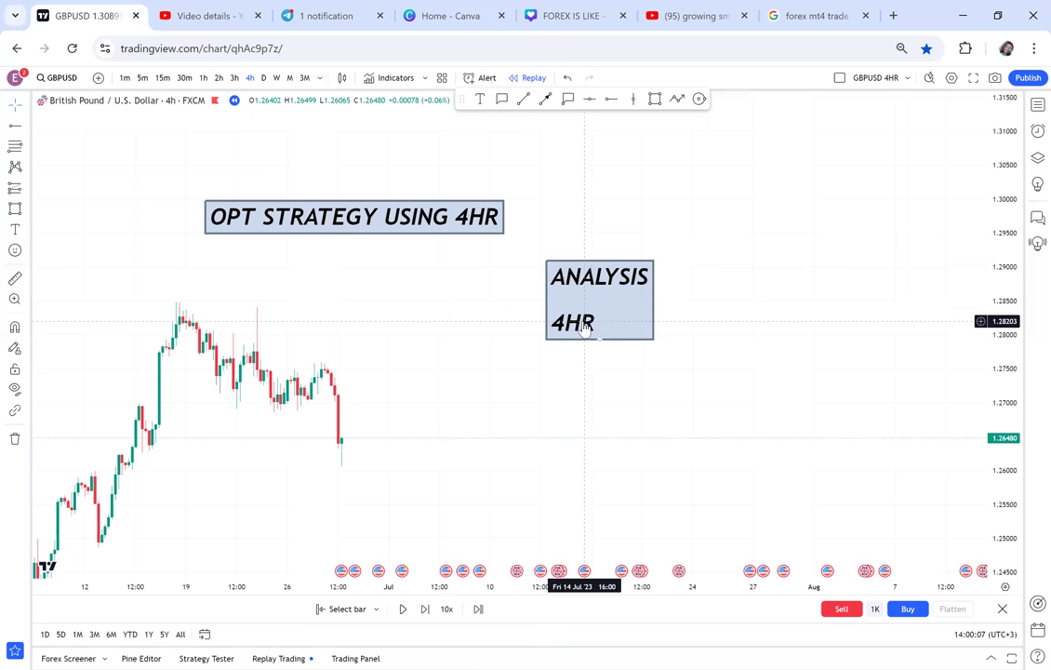
Add a callout labelled "DAILY" up and to the right of the ANALYSIS note, pointing at the note's edge
{"action": "left_click", "coordinate": [502, 98]}
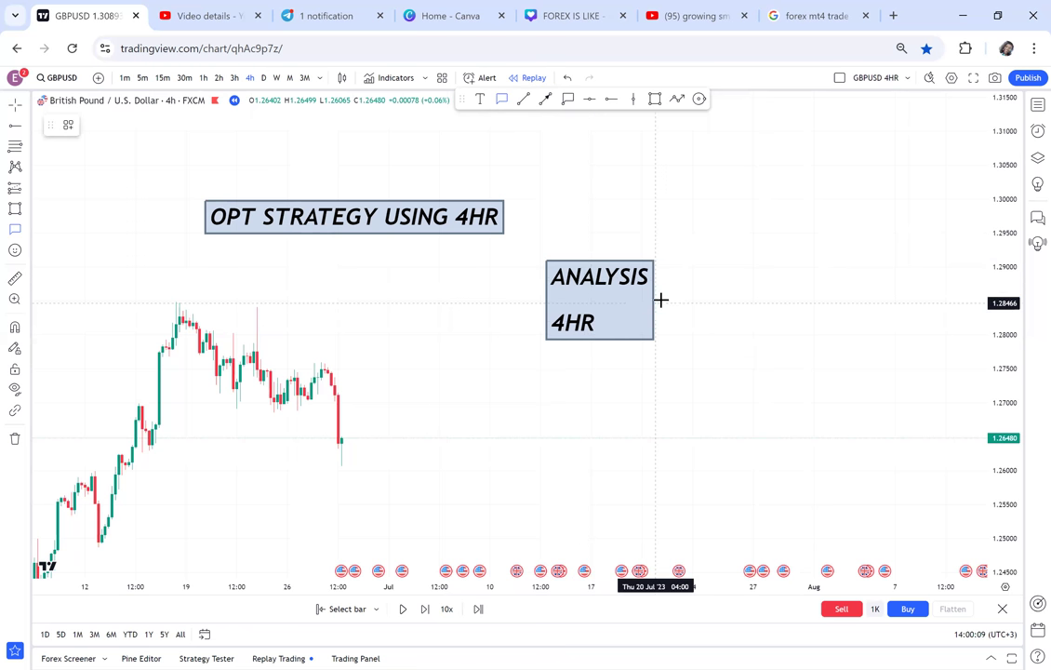
{"action": "left_click_drag", "start_coordinate": [656, 301], "coordinate": [752, 240]}
{"action": "type", "text": "DAILY"}
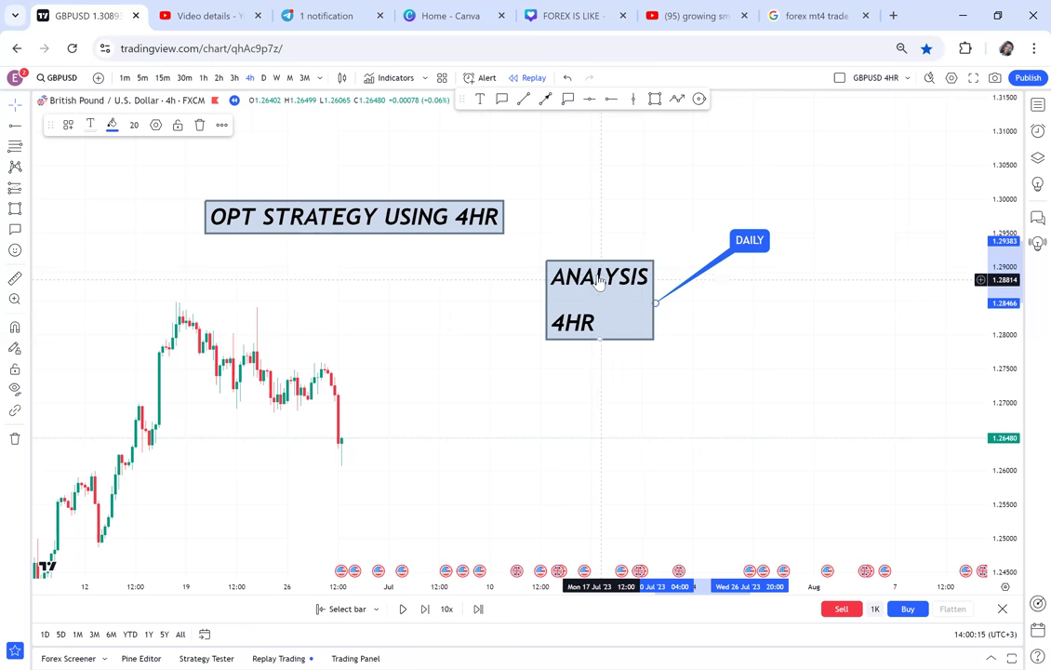
{"action": "left_click", "coordinate": [718, 313]}
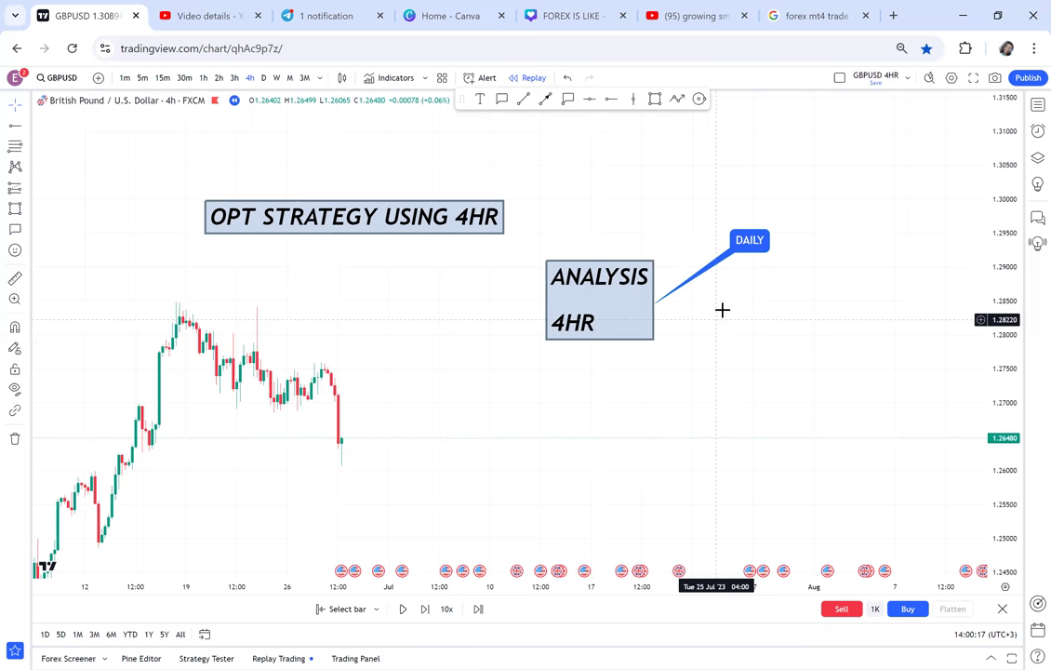
Add a callout labelled "OPT" above the DAILY callout, with its pointer on the DAILY label
{"action": "left_click", "coordinate": [502, 100]}
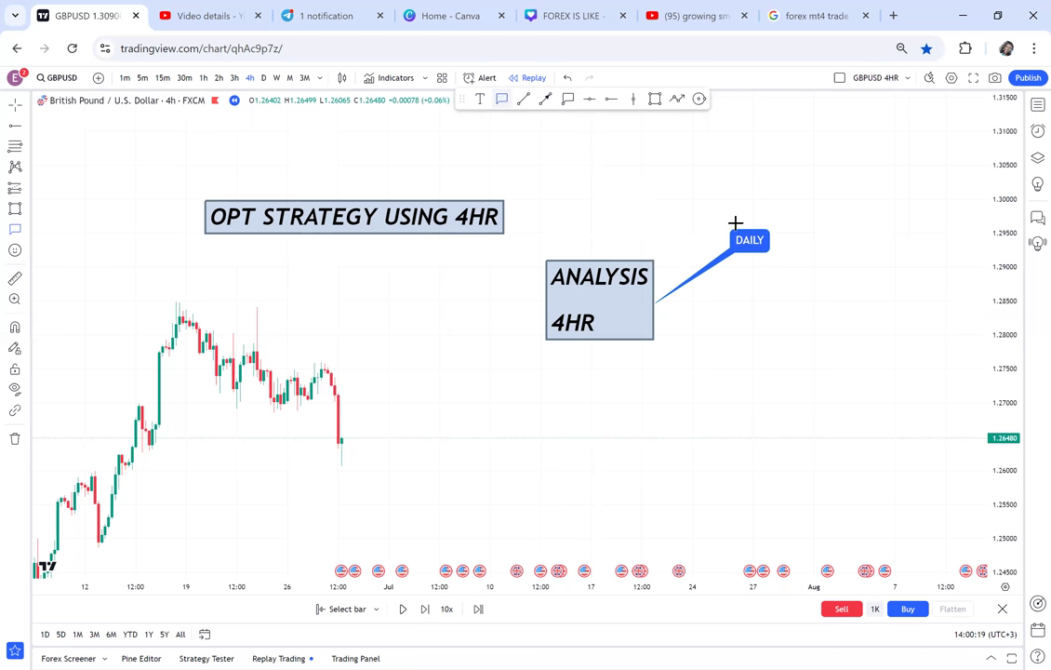
{"action": "left_click_drag", "start_coordinate": [743, 225], "coordinate": [773, 144]}
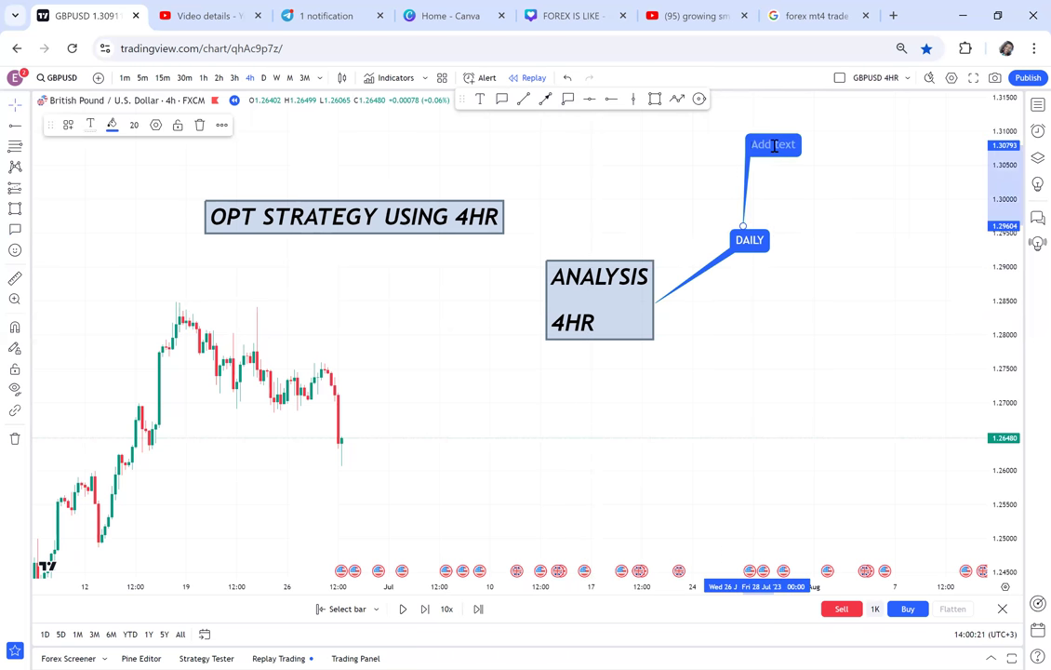
{"action": "type", "text": "OPT"}
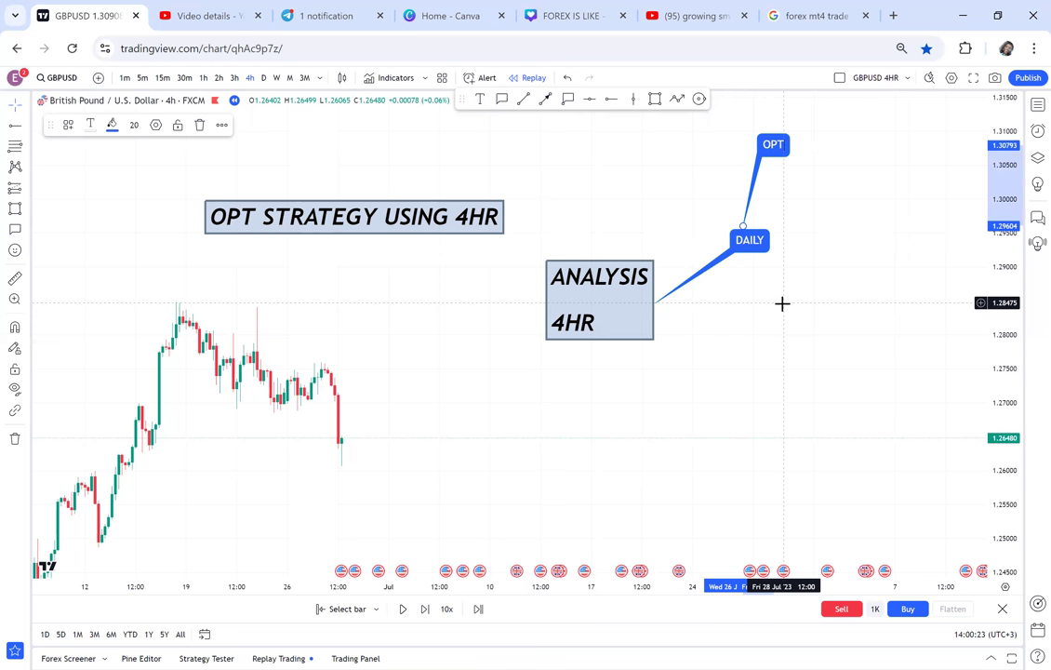
{"action": "left_click", "coordinate": [782, 303]}
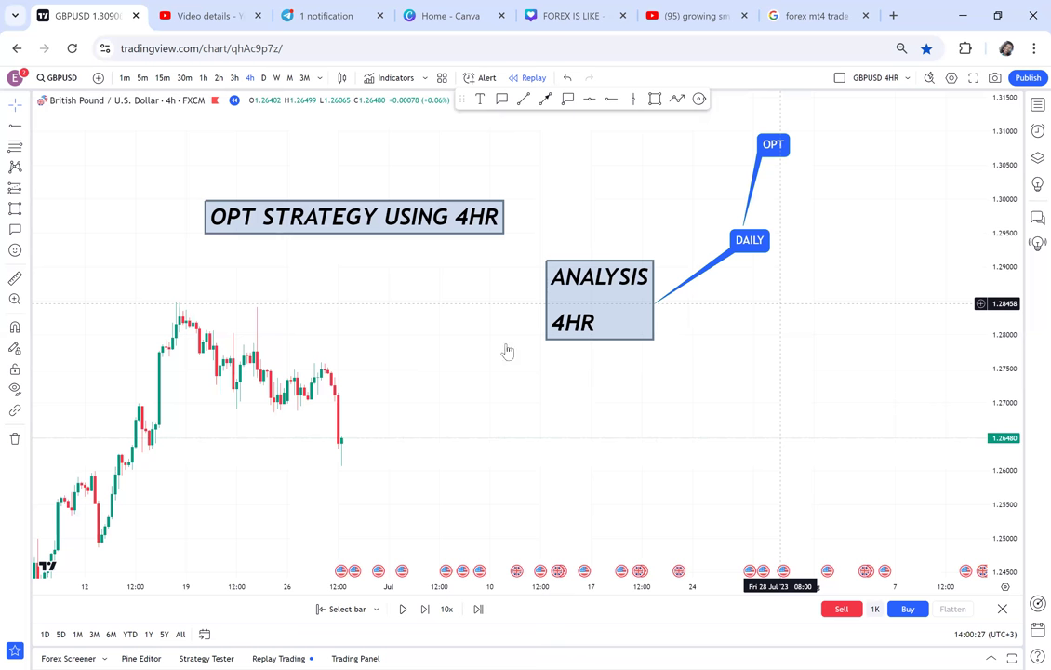
Add a callout labelled "DOUBLE TOP/ DOUBLE BOTTOM" below the analysis note, pointing at its 4HR line, and shift the label to the right
{"action": "left_click_drag", "start_coordinate": [465, 371], "coordinate": [525, 363]}
{"action": "scroll", "coordinate": [619, 368], "scroll_direction": "up", "scroll_amount": 1}
{"action": "scroll", "coordinate": [621, 369], "scroll_direction": "down", "scroll_amount": 3}
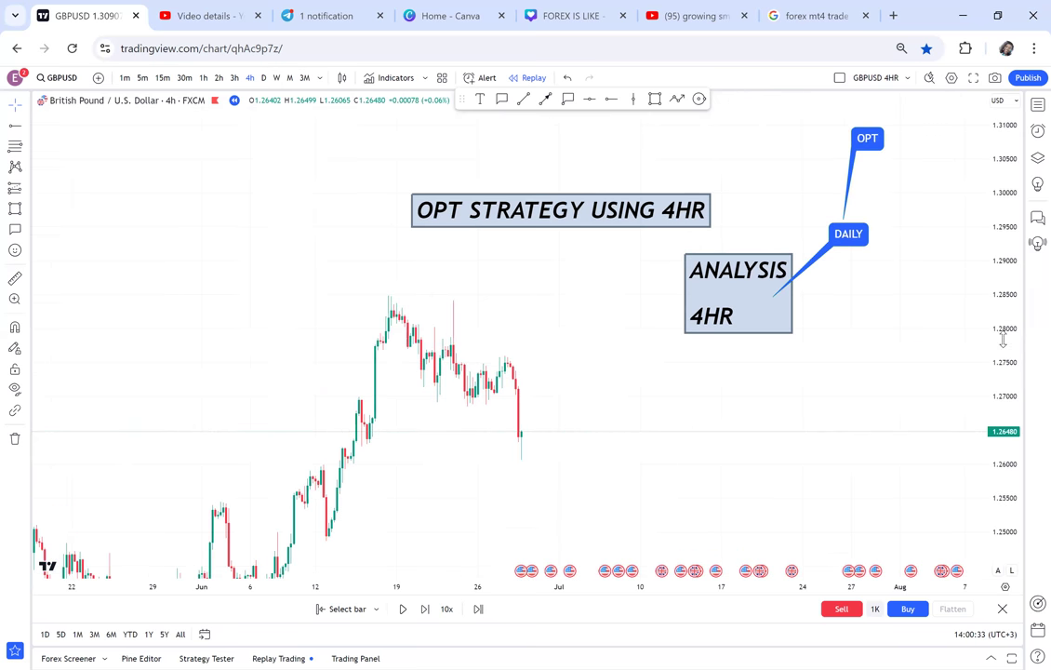
{"action": "left_click_drag", "start_coordinate": [1003, 484], "coordinate": [1001, 464]}
{"action": "left_click_drag", "start_coordinate": [852, 423], "coordinate": [763, 415]}
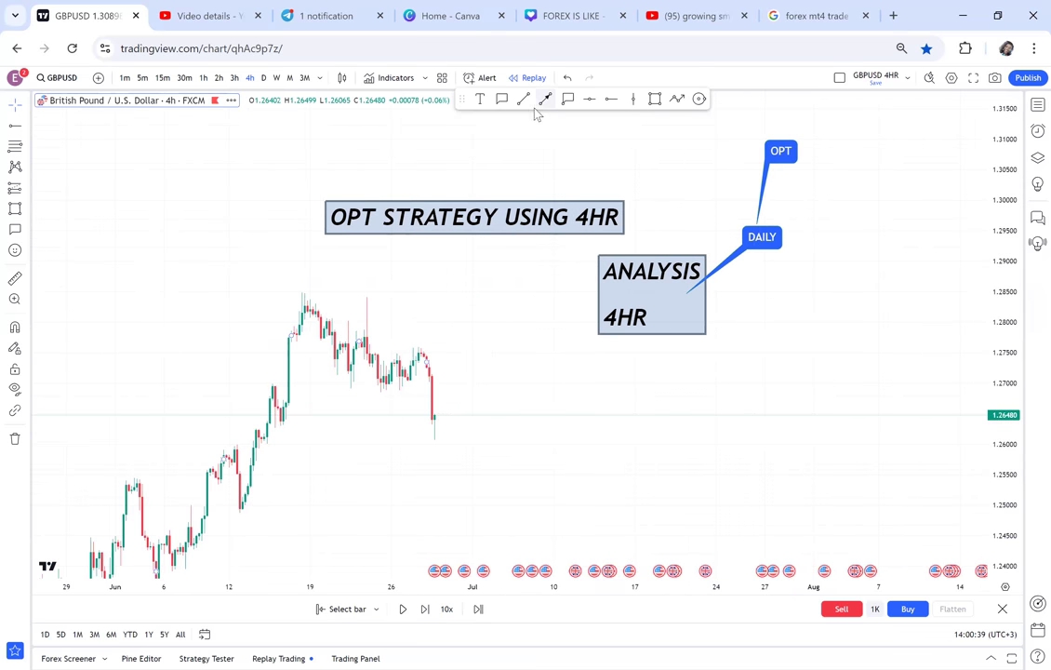
{"action": "left_click", "coordinate": [501, 99]}
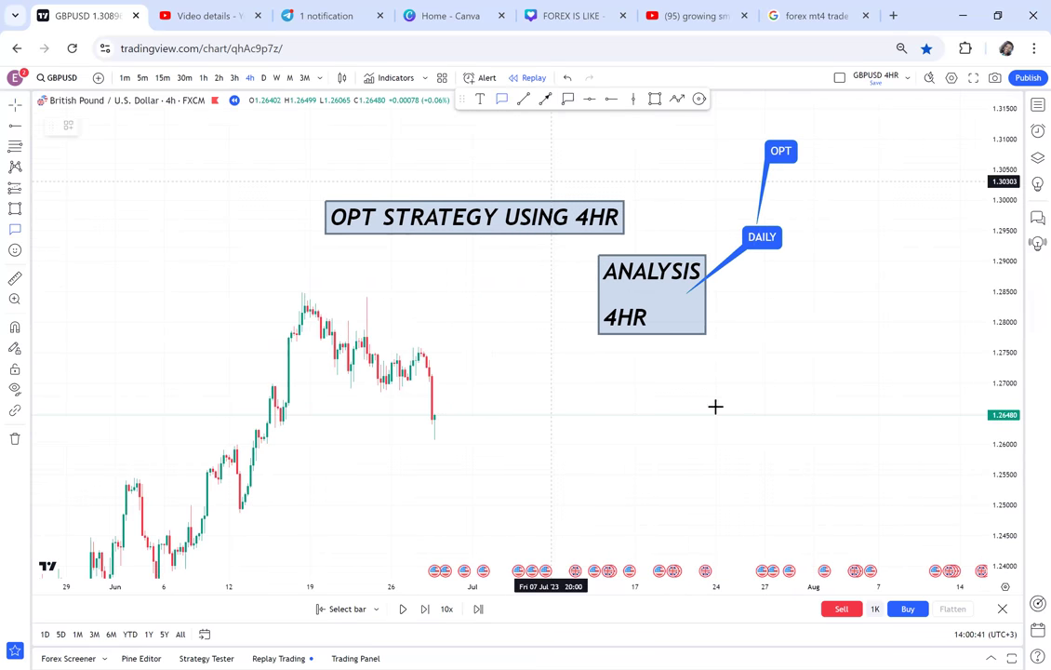
{"action": "left_click", "coordinate": [657, 330]}
{"action": "left_click", "coordinate": [666, 400]}
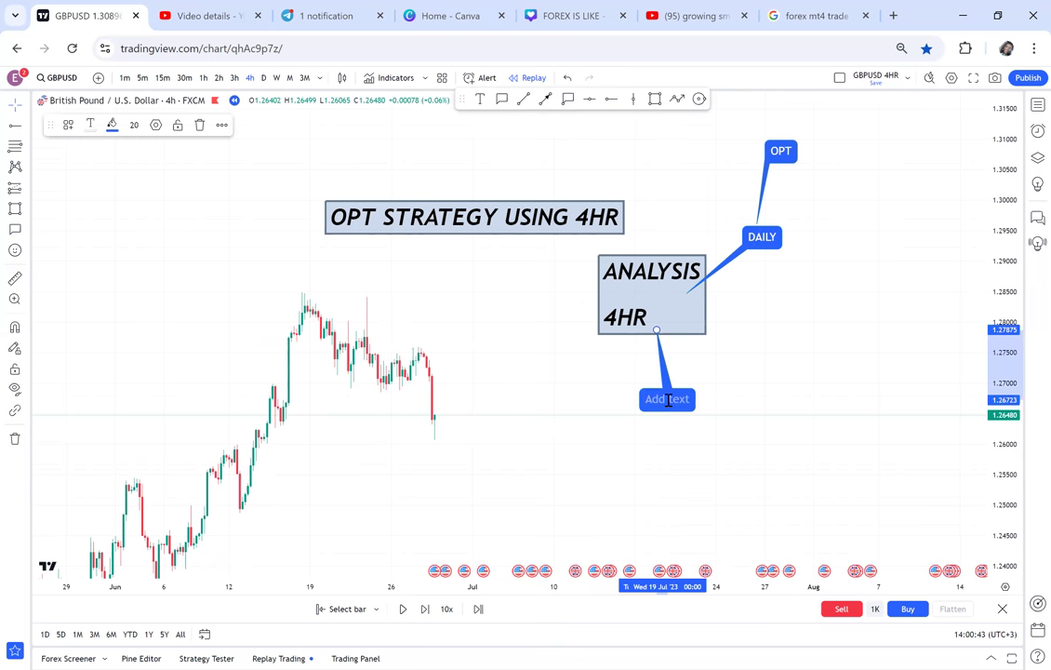
{"action": "type", "text": "DOUBLE TOP/ DO"}
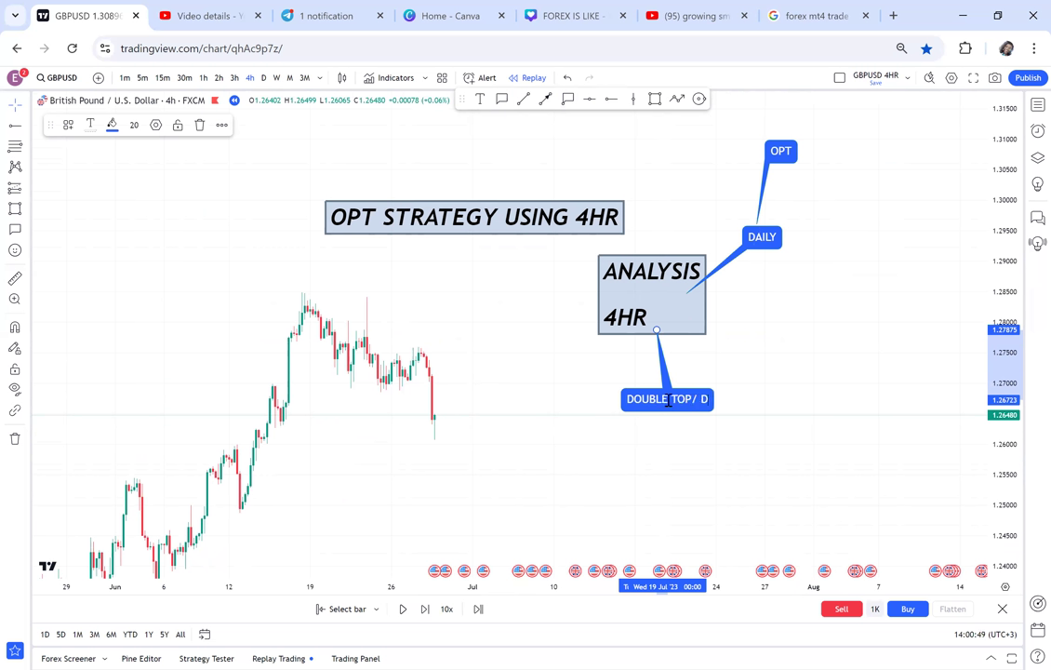
{"action": "type", "text": "UBL"}
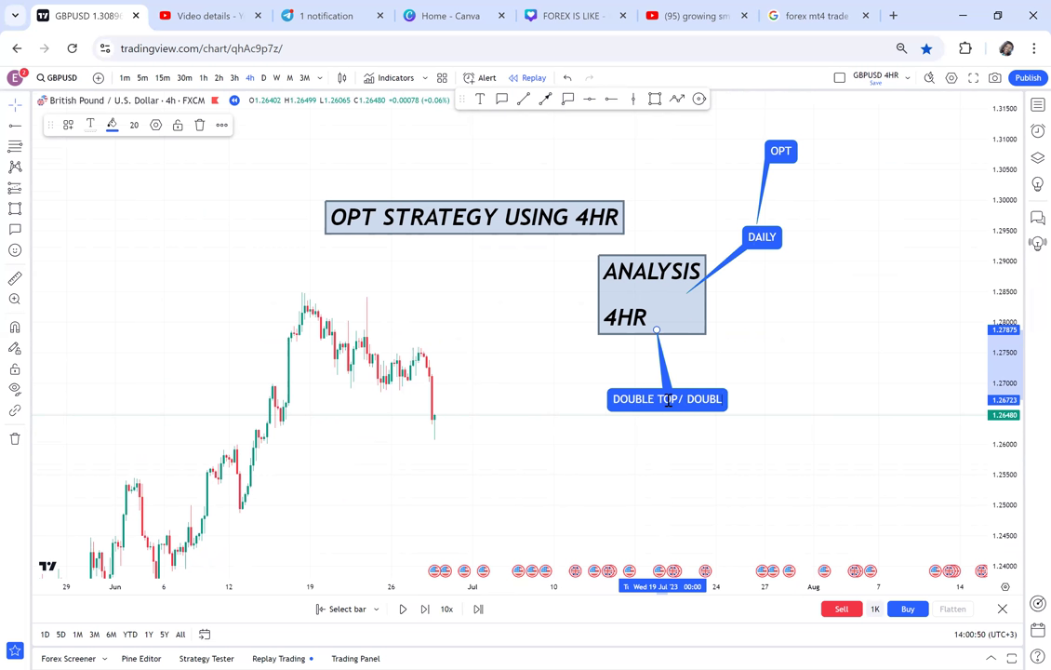
{"action": "type", "text": "E B"}
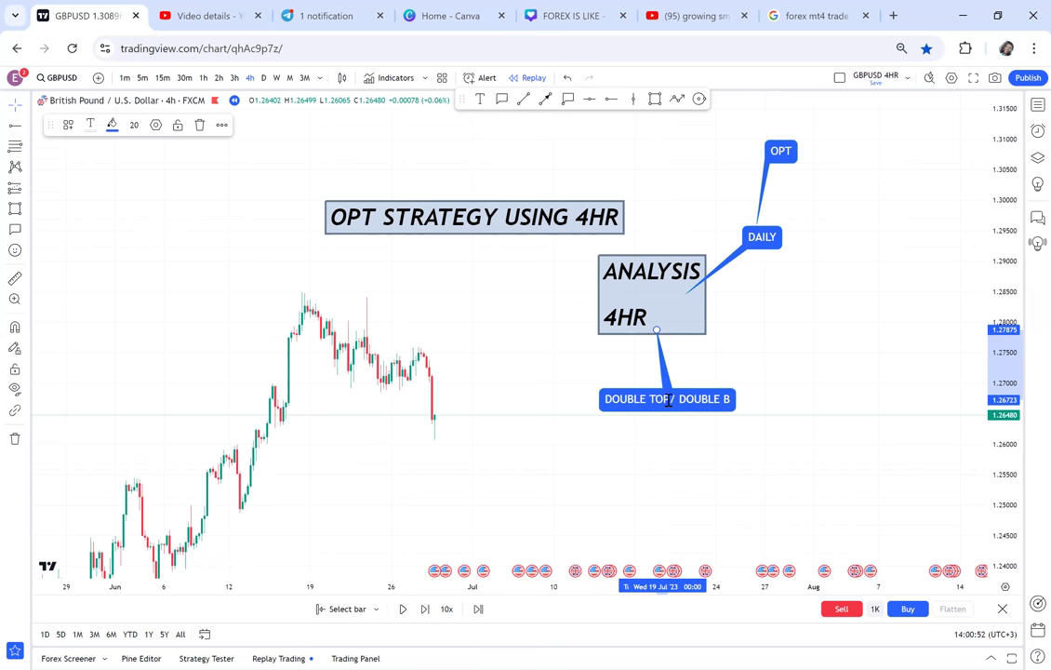
{"action": "type", "text": "OTTOM"}
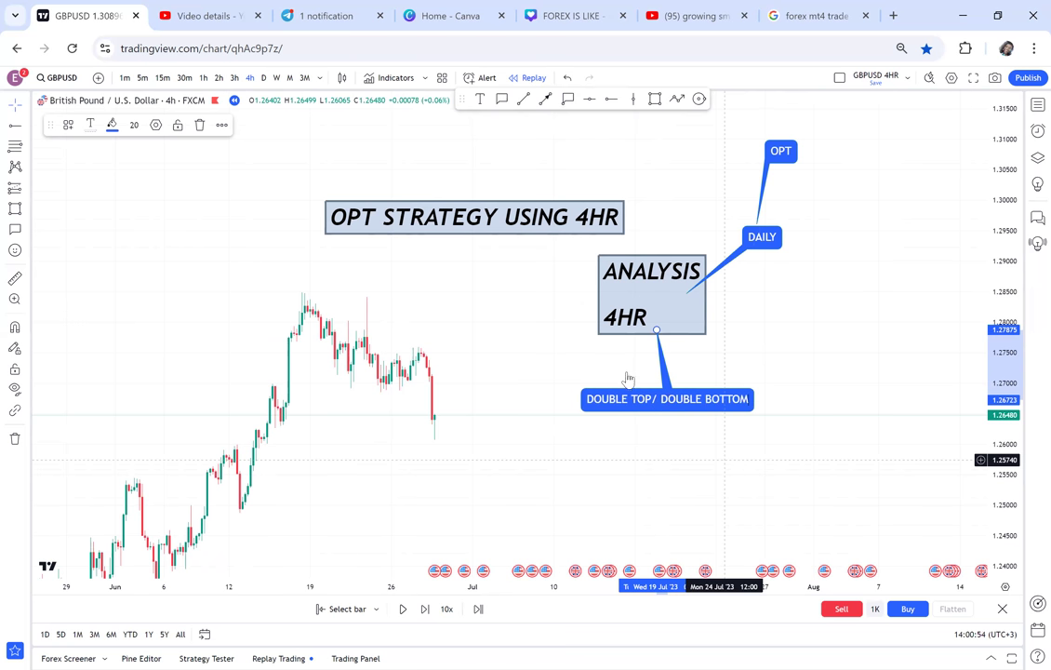
{"action": "left_click", "coordinate": [628, 379]}
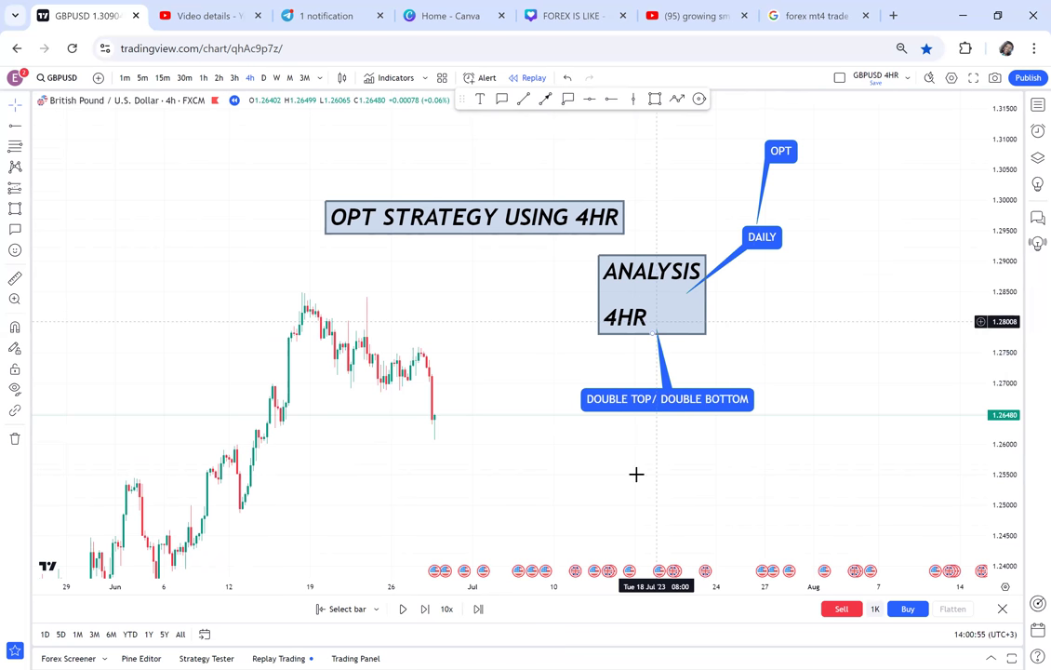
{"action": "key", "text": "ctrl+z"}
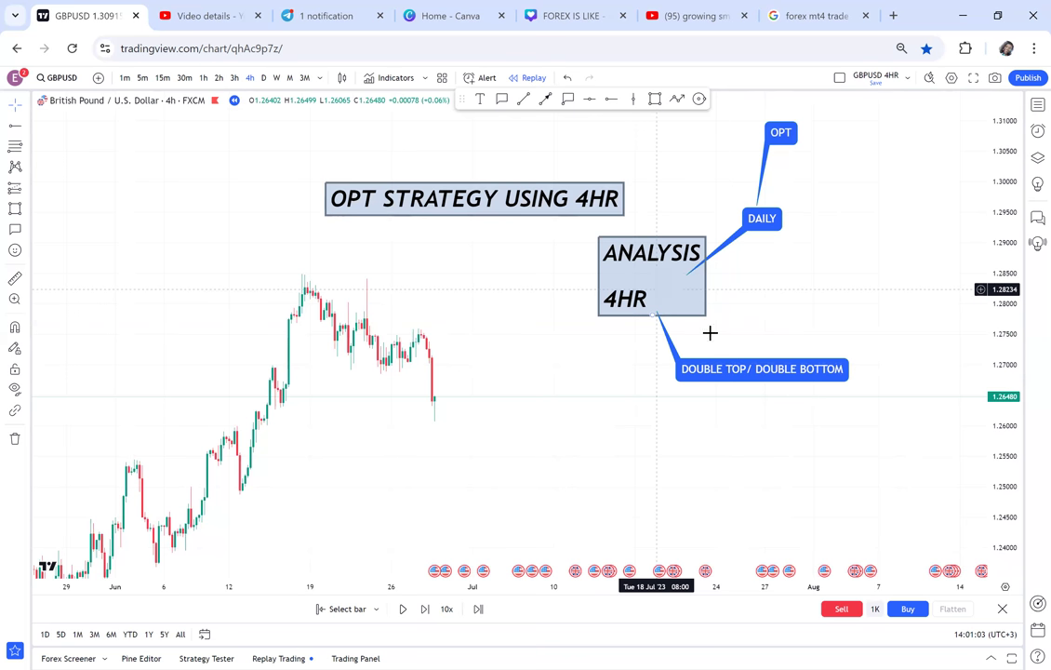
Add a callout labelled "CSB STRATEGY OR CRB STRATEGY" below the DOUBLE TOP/ DOUBLE BOTTOM callout, pointing at that label
{"action": "left_click", "coordinate": [501, 98]}
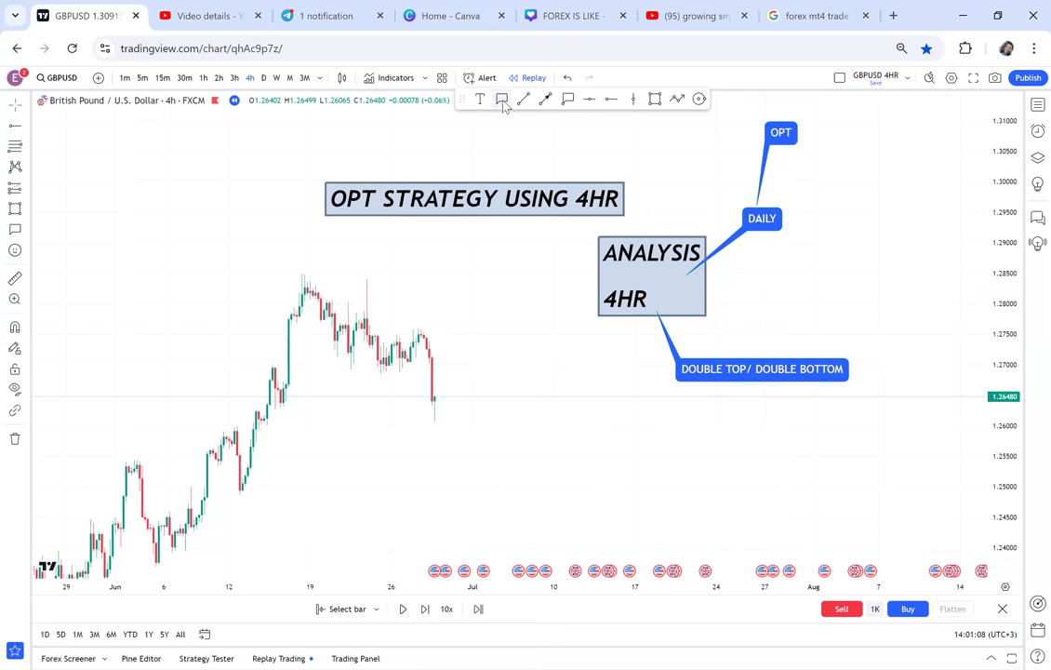
{"action": "left_click", "coordinate": [718, 376]}
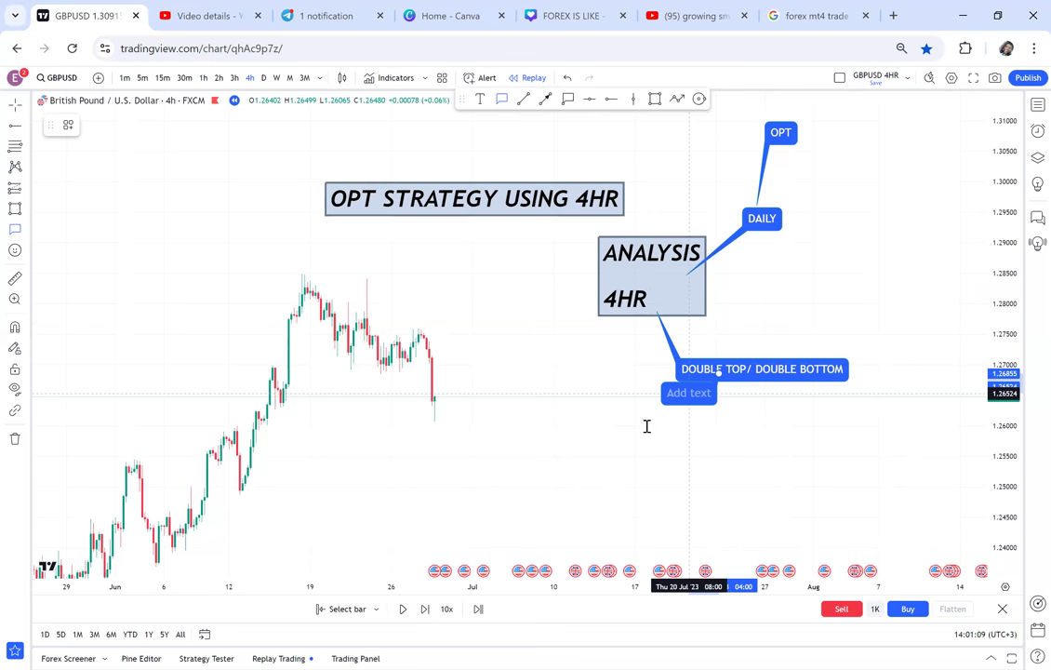
{"action": "left_click", "coordinate": [646, 426]}
{"action": "type", "text": "CSB "}
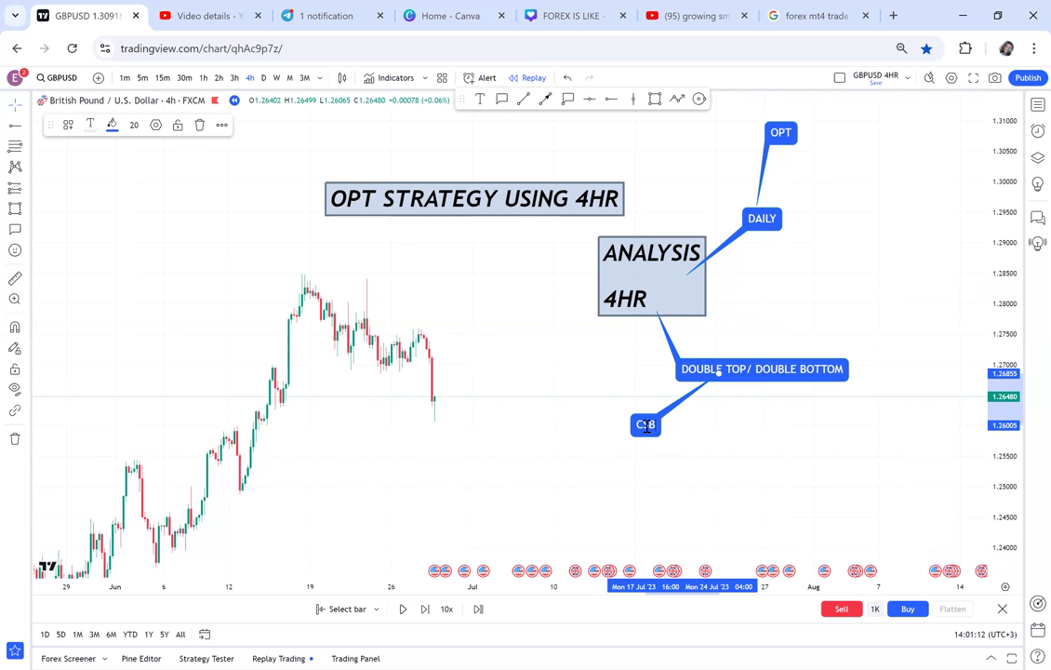
{"action": "type", "text": "STRATE"}
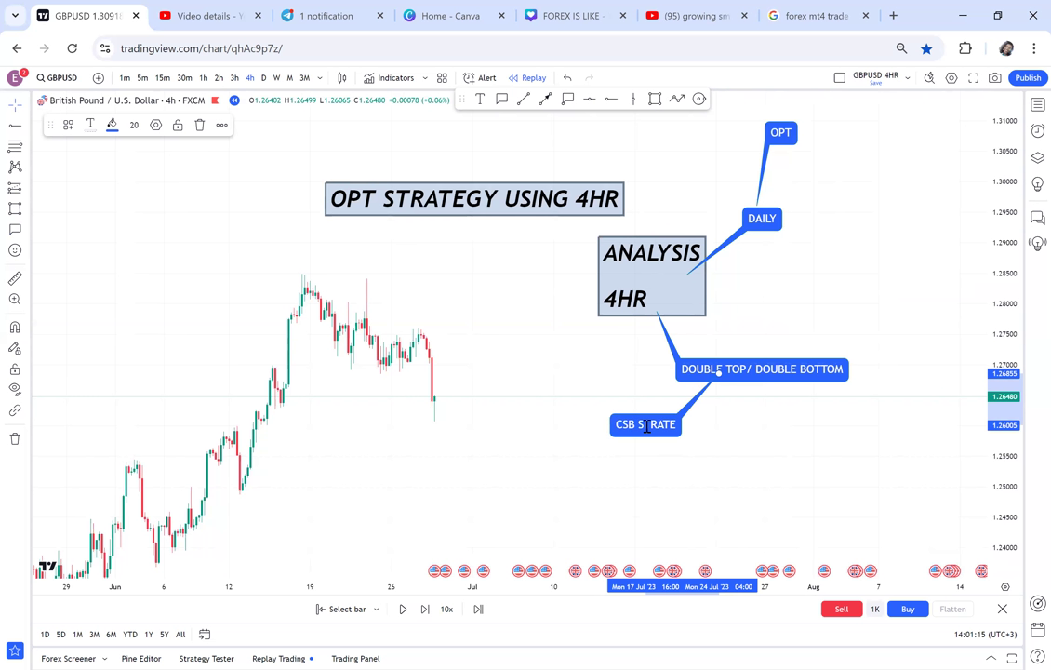
{"action": "type", "text": "GY O"}
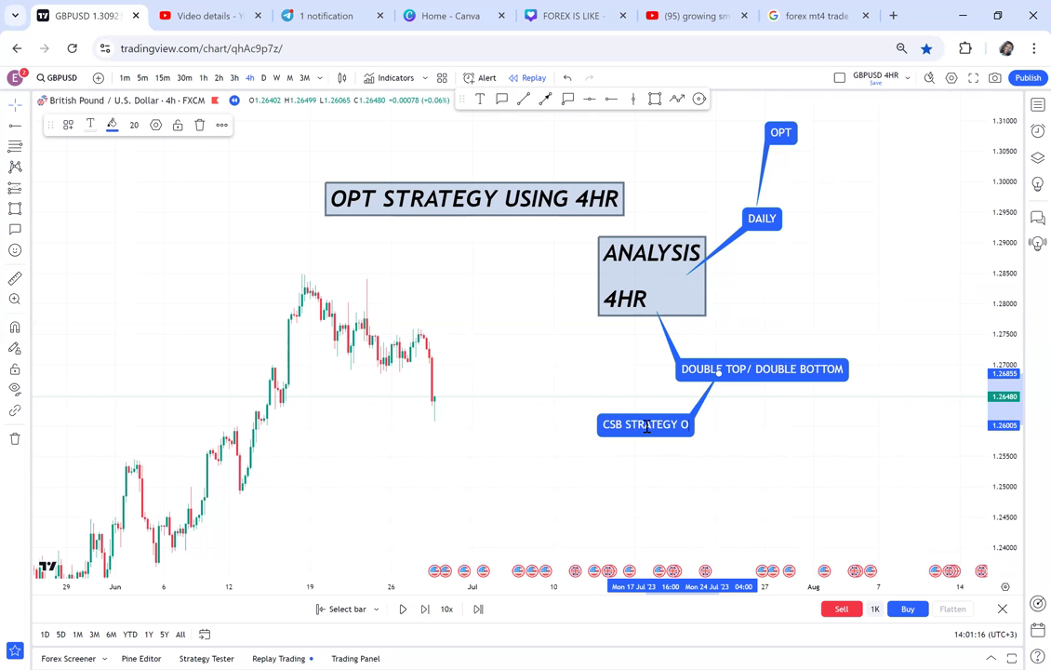
{"action": "type", "text": "R CR"}
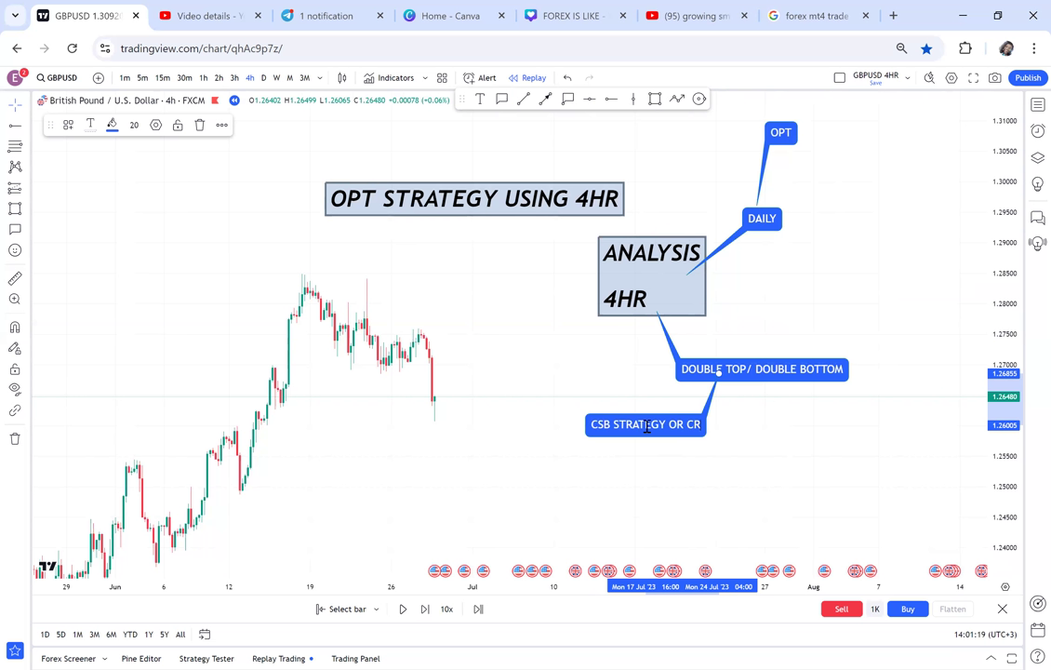
{"action": "type", "text": "B ST"}
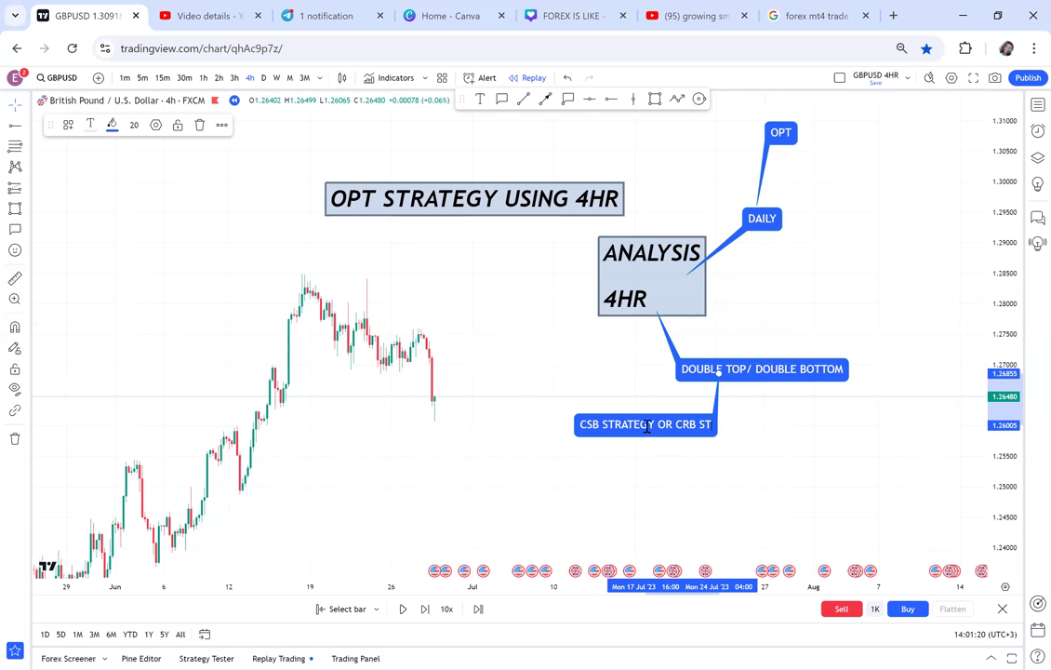
{"action": "type", "text": "RATEGY"}
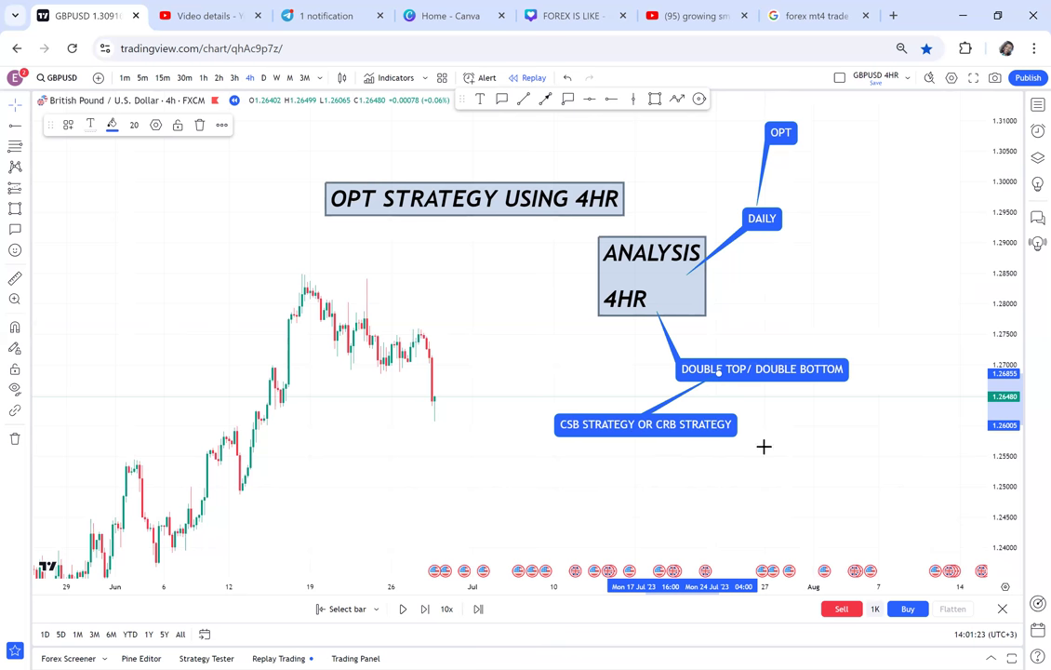
{"action": "left_click", "coordinate": [501, 99]}
{"action": "left_click", "coordinate": [572, 428]}
{"action": "left_click", "coordinate": [525, 483]}
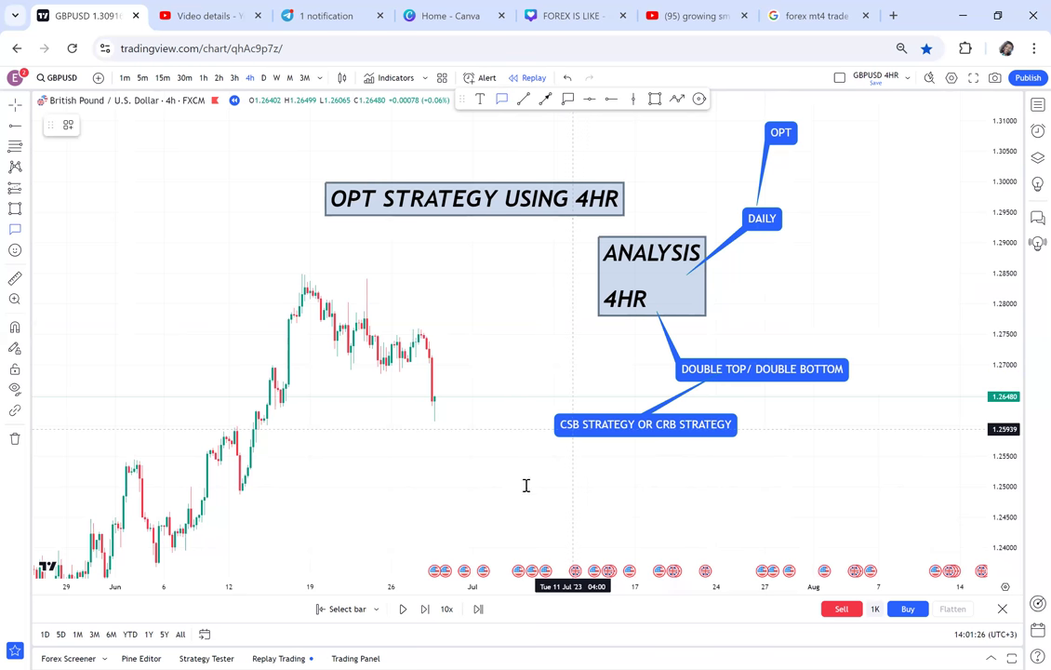
{"action": "left_click", "coordinate": [525, 485]}
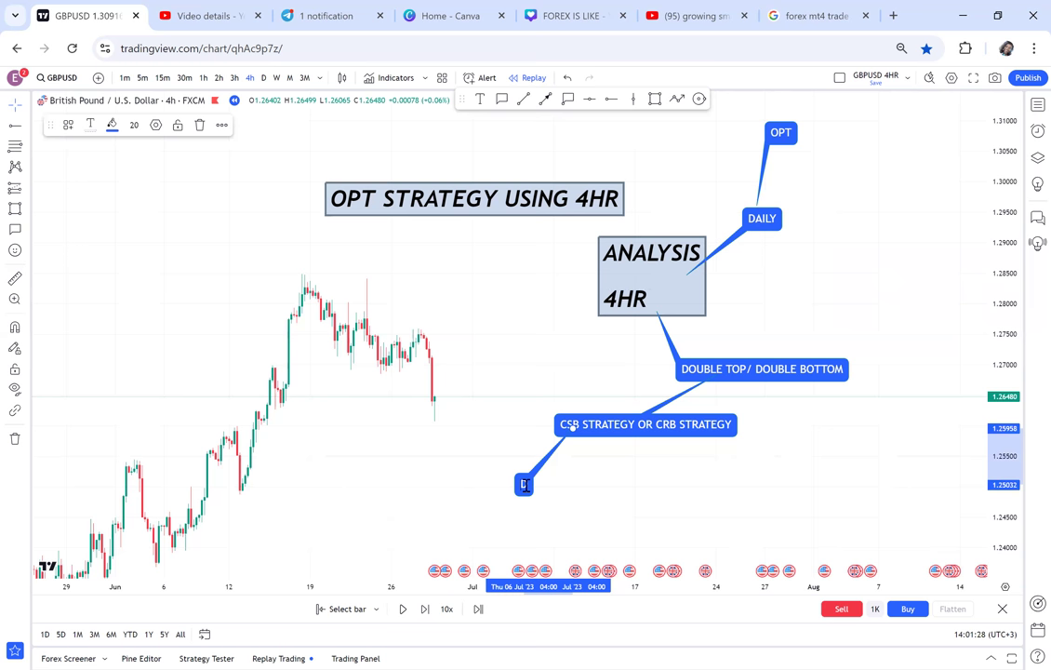
{"action": "type", "text": "D/T"}
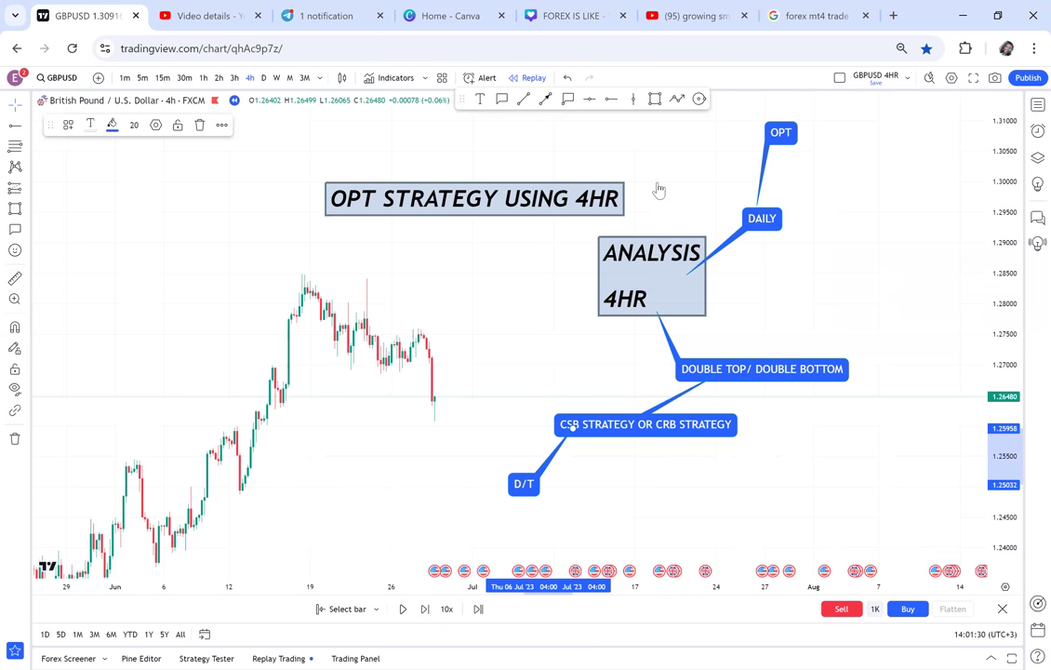
Add a callout labelled "D/T" below and to the left of the CSB STRATEGY OR CRB STRATEGY callout, pointing at that label's left end
{"action": "left_click", "coordinate": [503, 100]}
{"action": "left_click", "coordinate": [508, 489]}
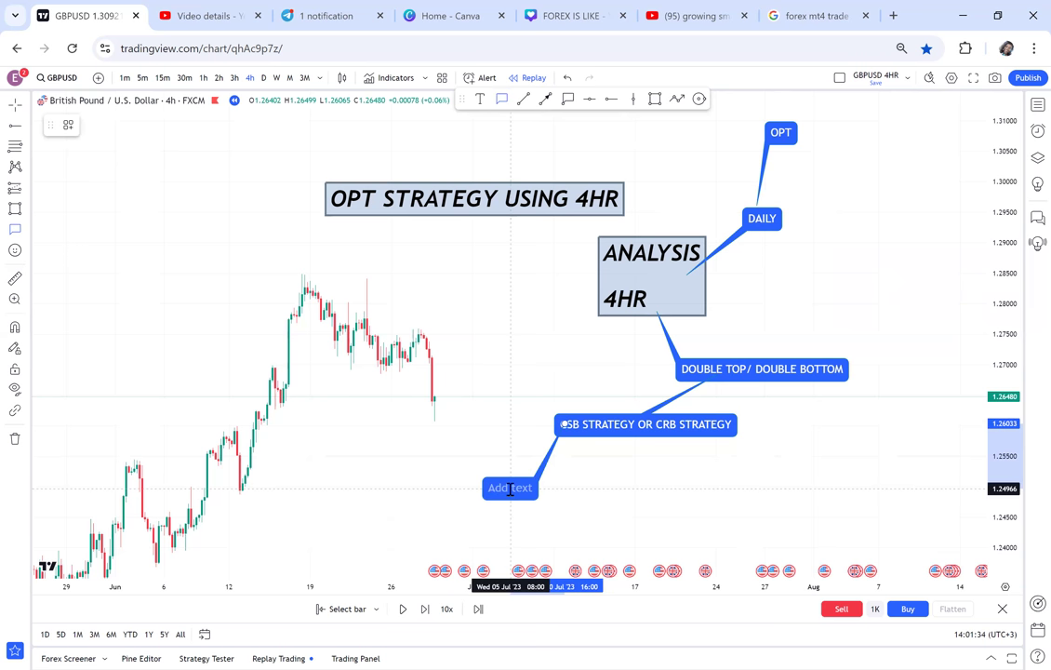
{"action": "left_click", "coordinate": [510, 489]}
{"action": "type", "text": "D/T"}
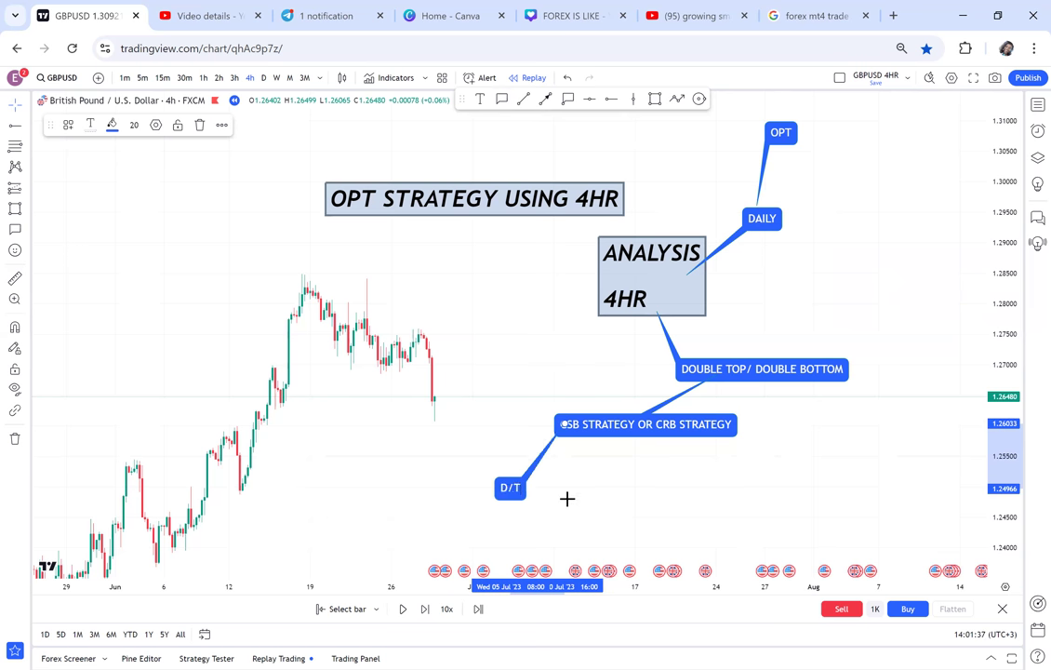
Add a callout labelled "D/B" below and to the right of the CSB STRATEGY OR CRB STRATEGY callout, pointing at that label's right end
{"action": "left_click", "coordinate": [565, 495]}
{"action": "left_click", "coordinate": [501, 99]}
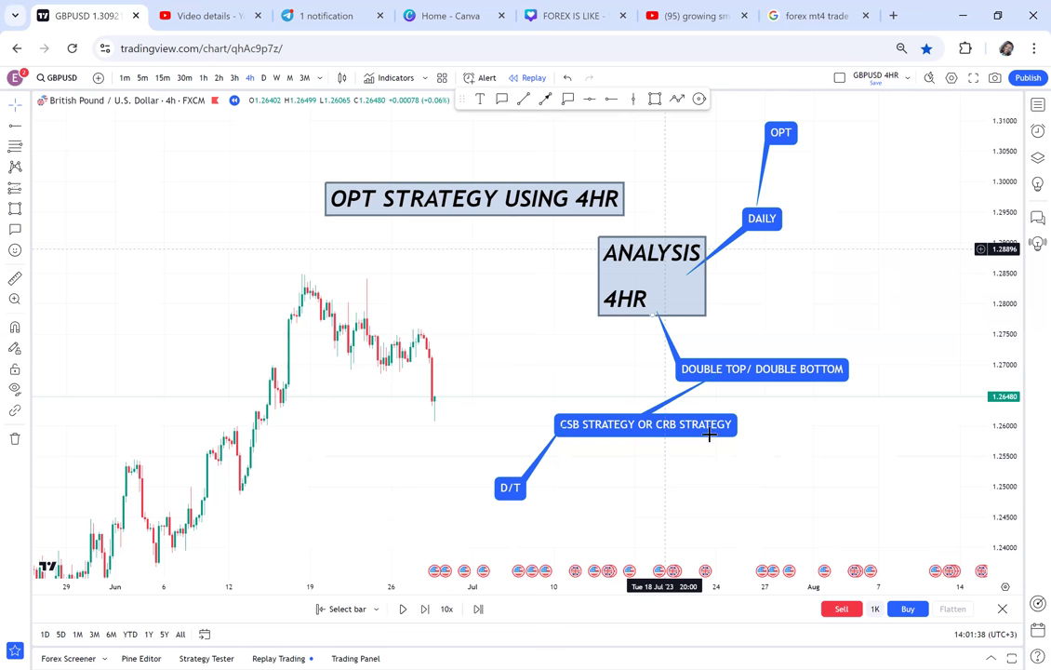
{"action": "left_click", "coordinate": [772, 488]}
{"action": "type", "text": "D/"}
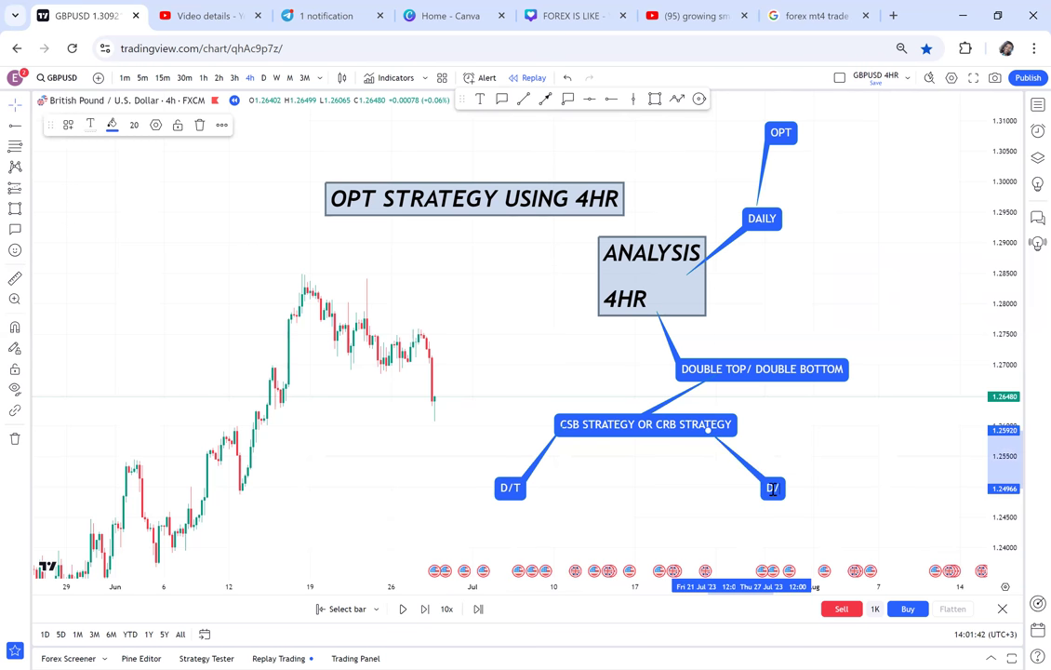
{"action": "type", "text": "B"}
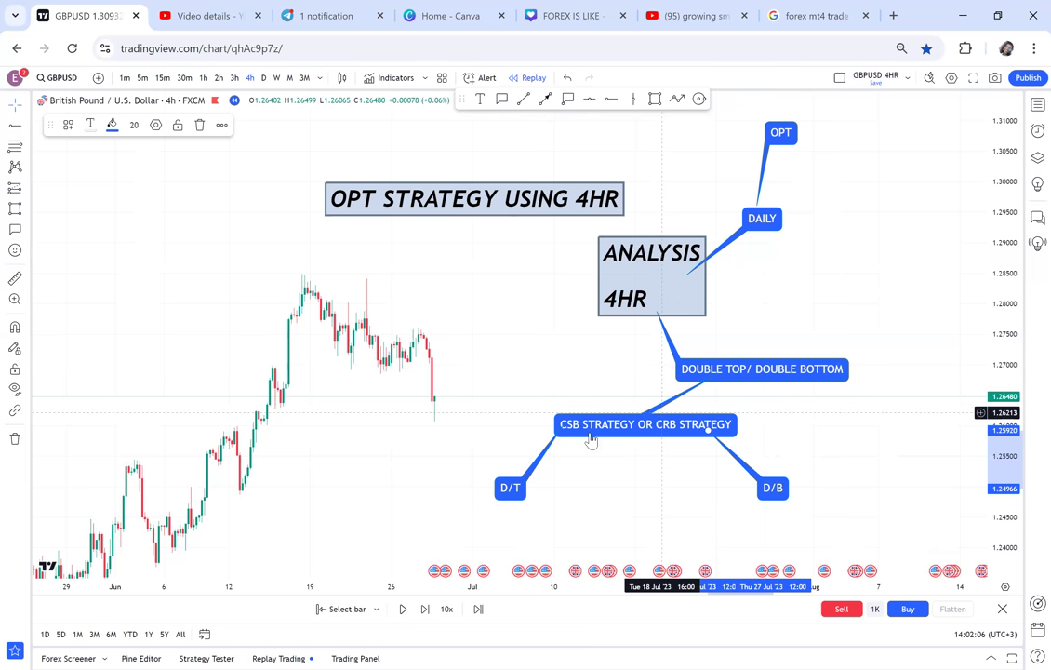
Draw a rectangle zone from 12 June to 3 July between about 1.26102 and 1.25958, under the latest candle's low
{"action": "left_click", "coordinate": [510, 492]}
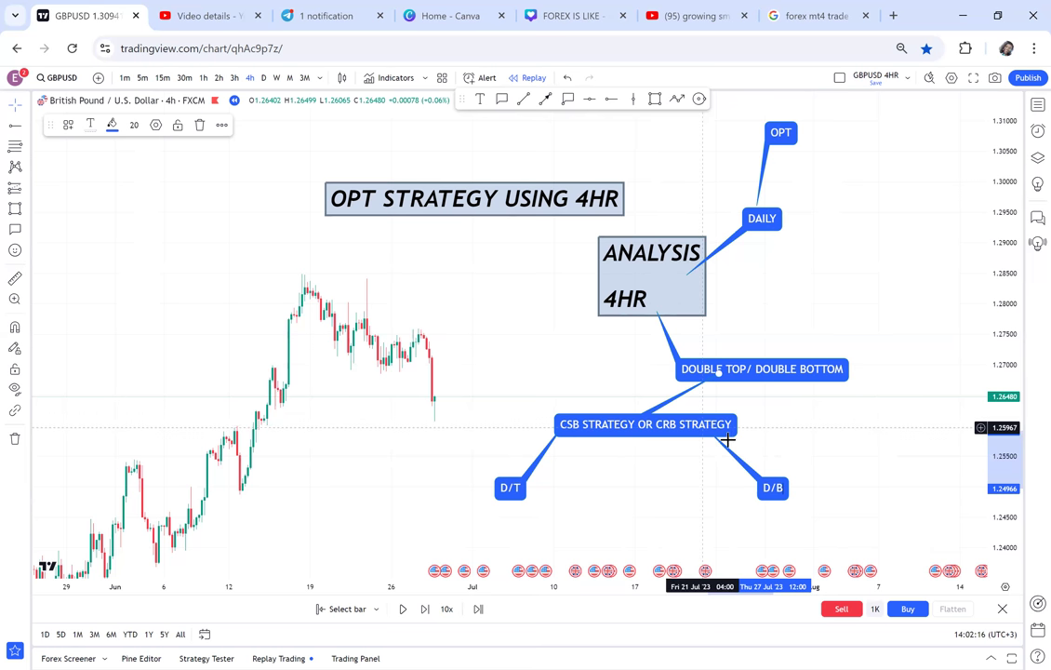
{"action": "left_click_drag", "start_coordinate": [374, 414], "coordinate": [521, 382]}
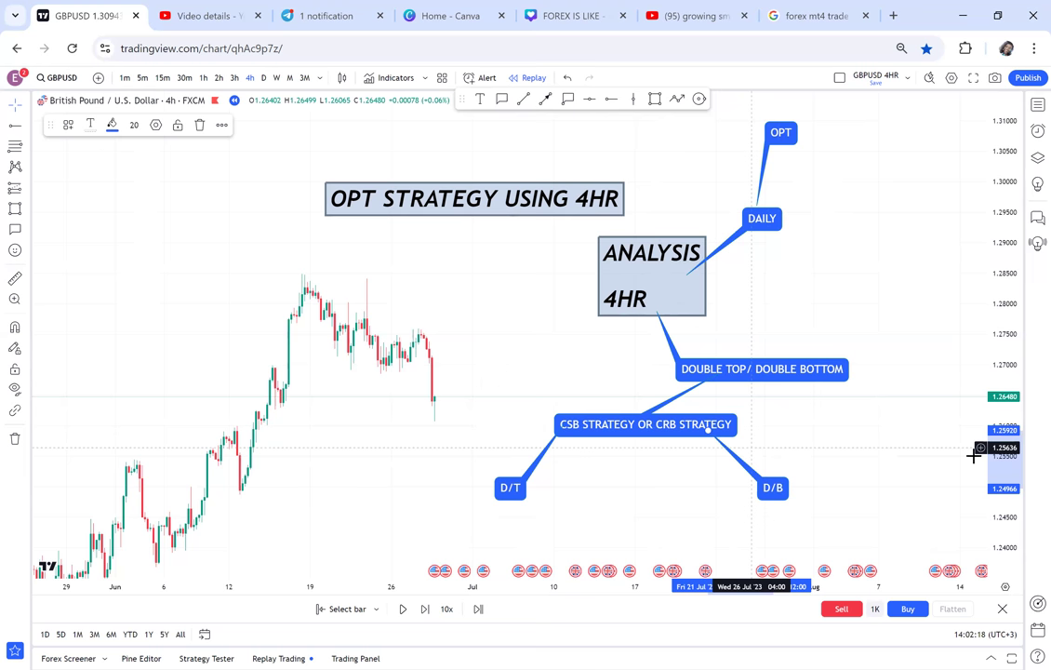
{"action": "left_click_drag", "start_coordinate": [434, 391], "coordinate": [555, 360]}
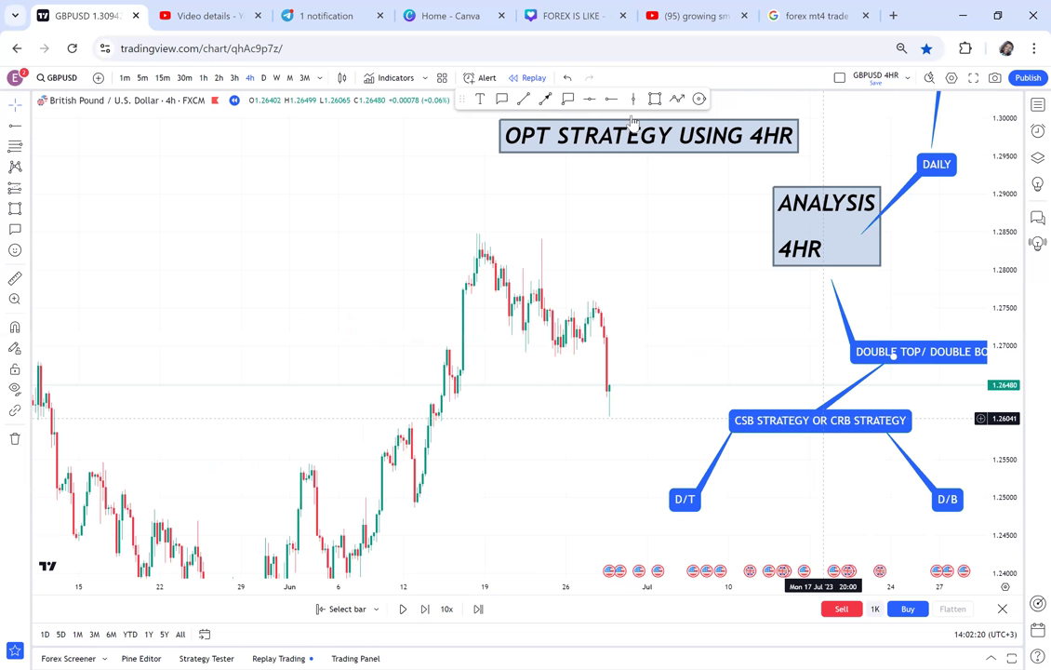
{"action": "left_click", "coordinate": [411, 414]}
{"action": "left_click", "coordinate": [658, 425]}
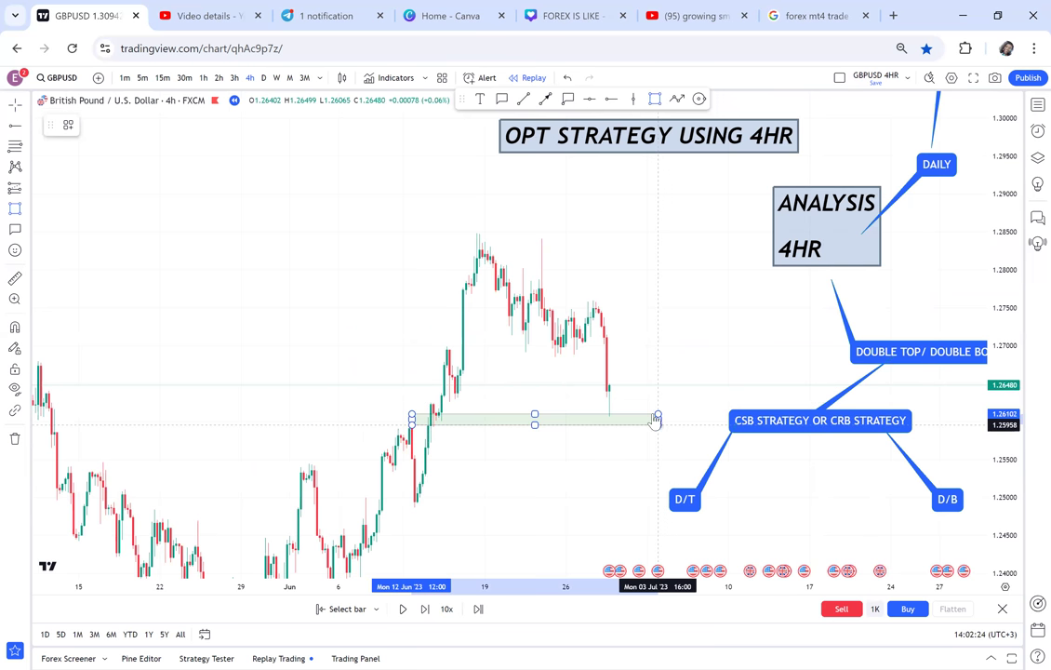
Circle the two price touches on the rectangle zone, one at the 14 June candles and one at the latest candle's low
{"action": "scroll", "coordinate": [546, 381], "scroll_direction": "up", "scroll_amount": 4}
{"action": "left_click_drag", "start_coordinate": [545, 381], "coordinate": [670, 348]}
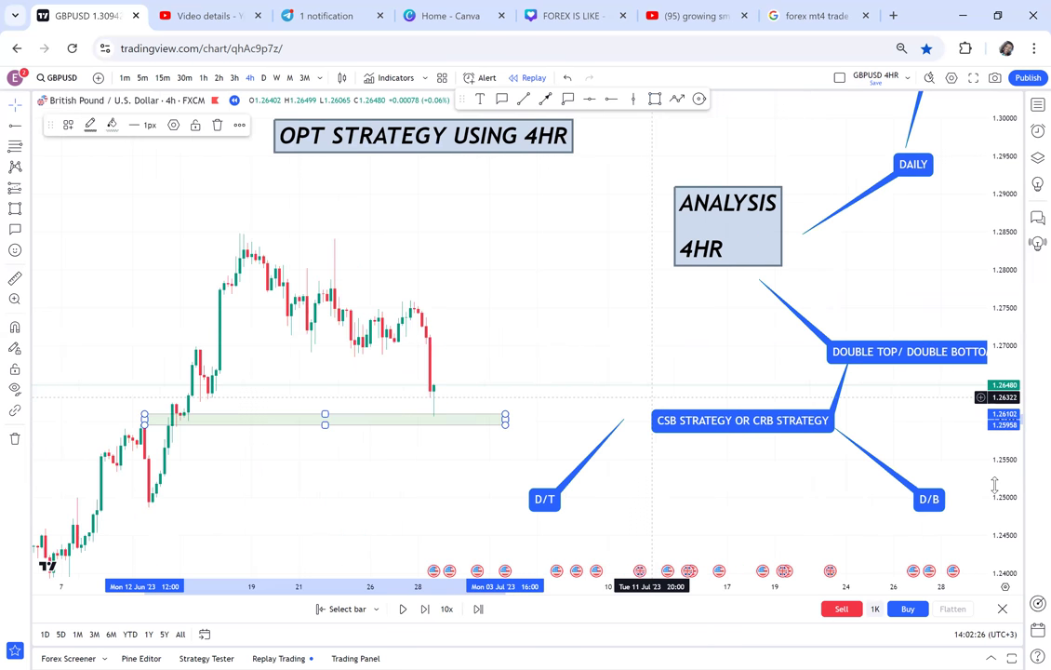
{"action": "left_click_drag", "start_coordinate": [1004, 456], "coordinate": [1005, 405]}
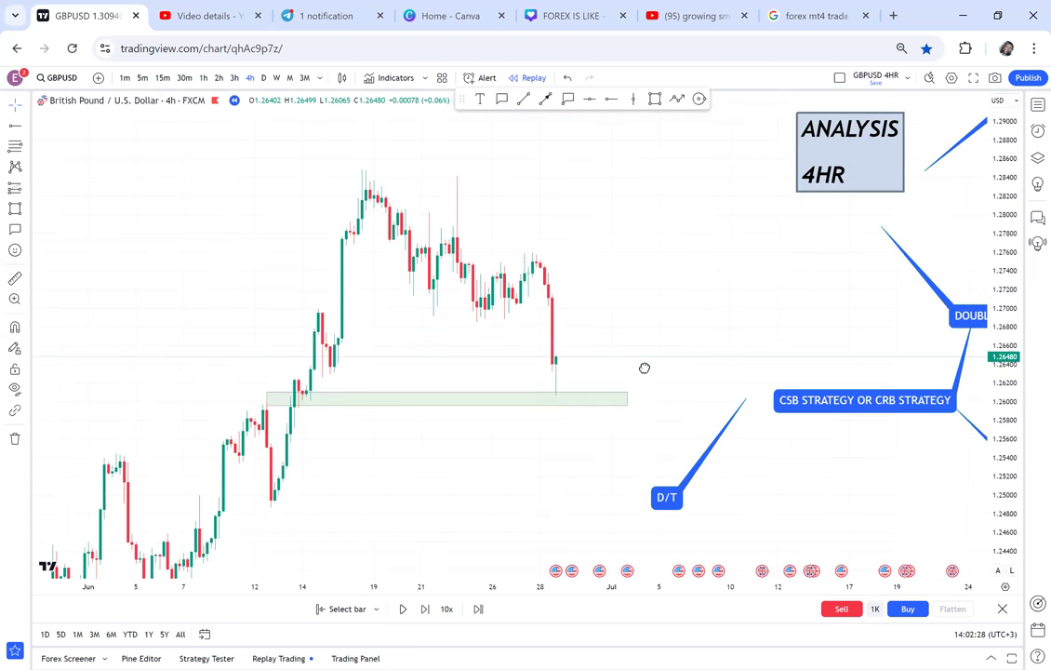
{"action": "scroll", "coordinate": [644, 367], "scroll_direction": "up", "scroll_amount": 1}
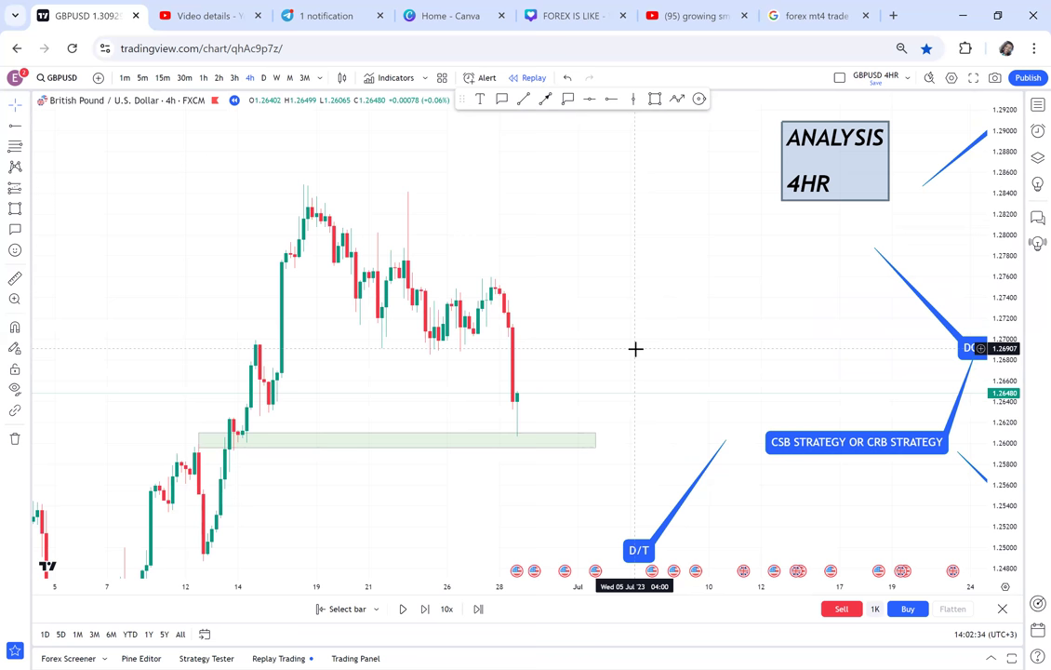
{"action": "left_click_drag", "start_coordinate": [633, 307], "coordinate": [667, 304]}
{"action": "left_click", "coordinate": [698, 99]}
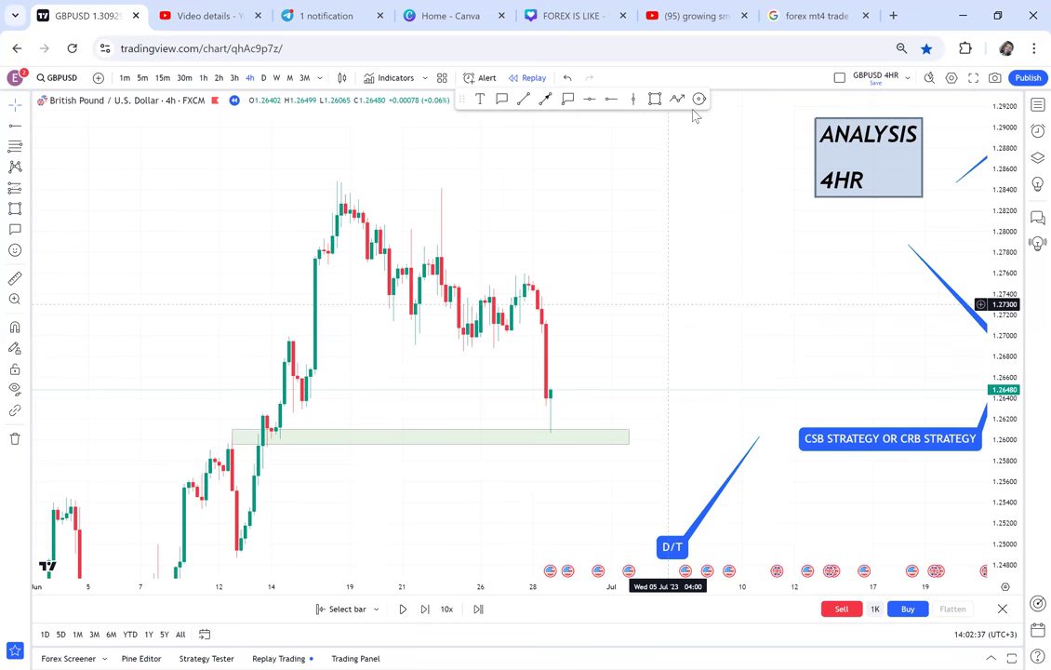
{"action": "left_click", "coordinate": [280, 431]}
{"action": "left_click", "coordinate": [276, 446]}
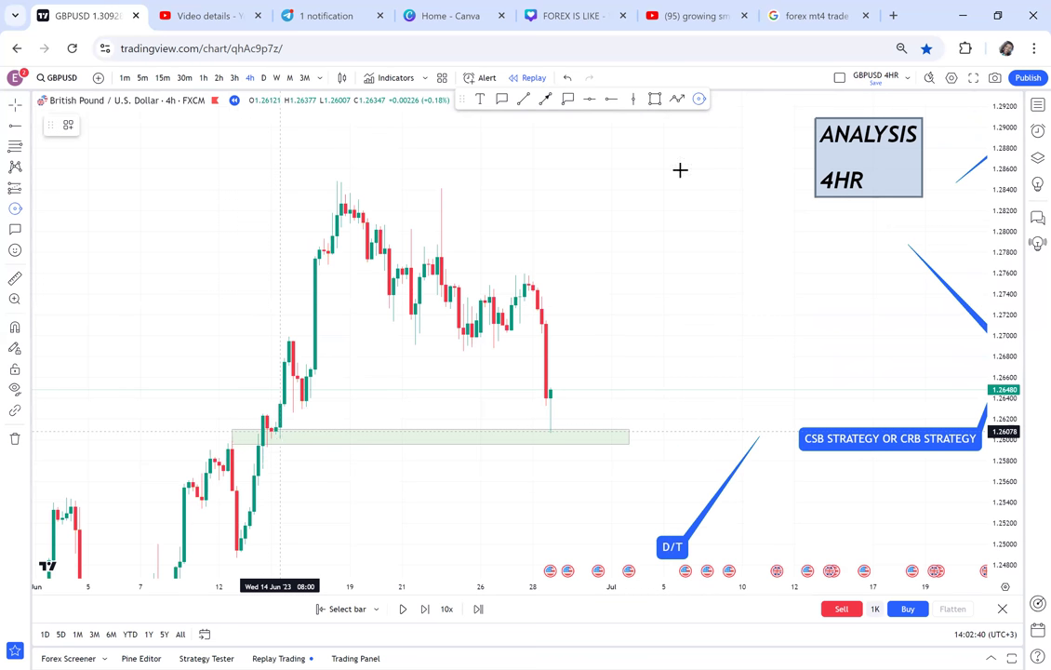
{"action": "left_click", "coordinate": [549, 435]}
{"action": "left_click", "coordinate": [568, 432]}
{"action": "left_click", "coordinate": [658, 407]}
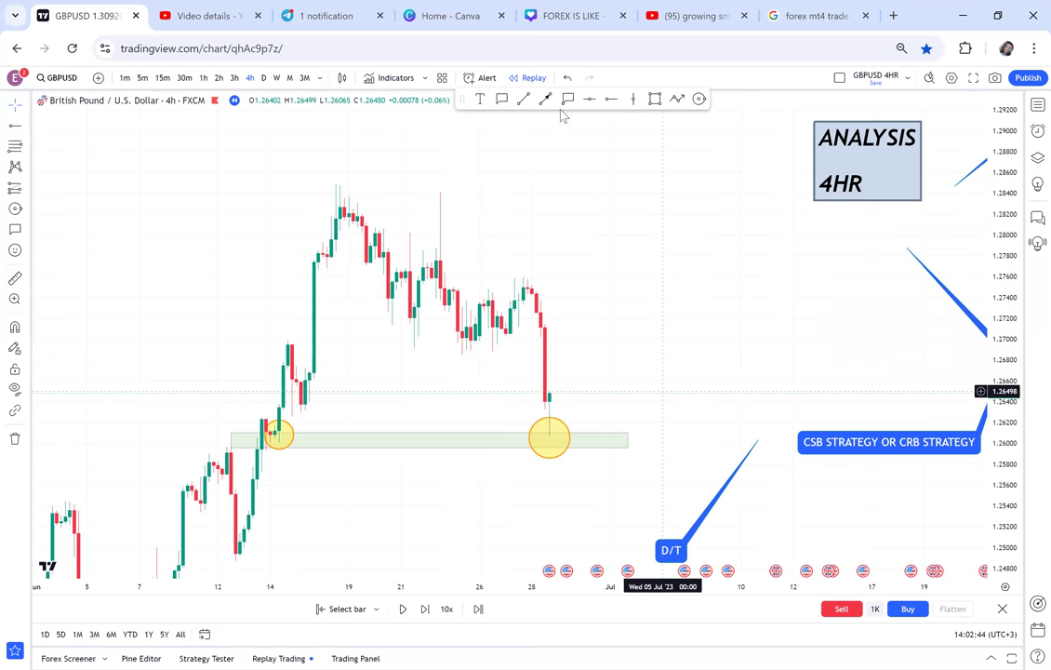
Place a red horizontal line on the swing high at 1.28489 and measure the price range from the zone's lower edge up to it
{"action": "left_click", "coordinate": [267, 209]}
{"action": "left_click", "coordinate": [14, 280]}
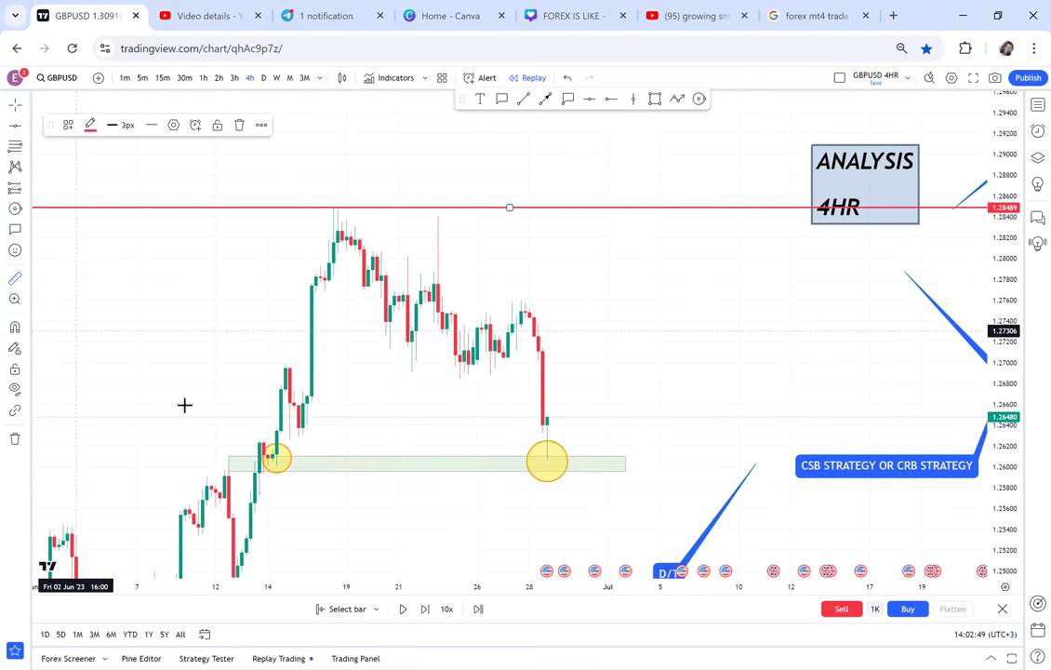
{"action": "left_click", "coordinate": [206, 471]}
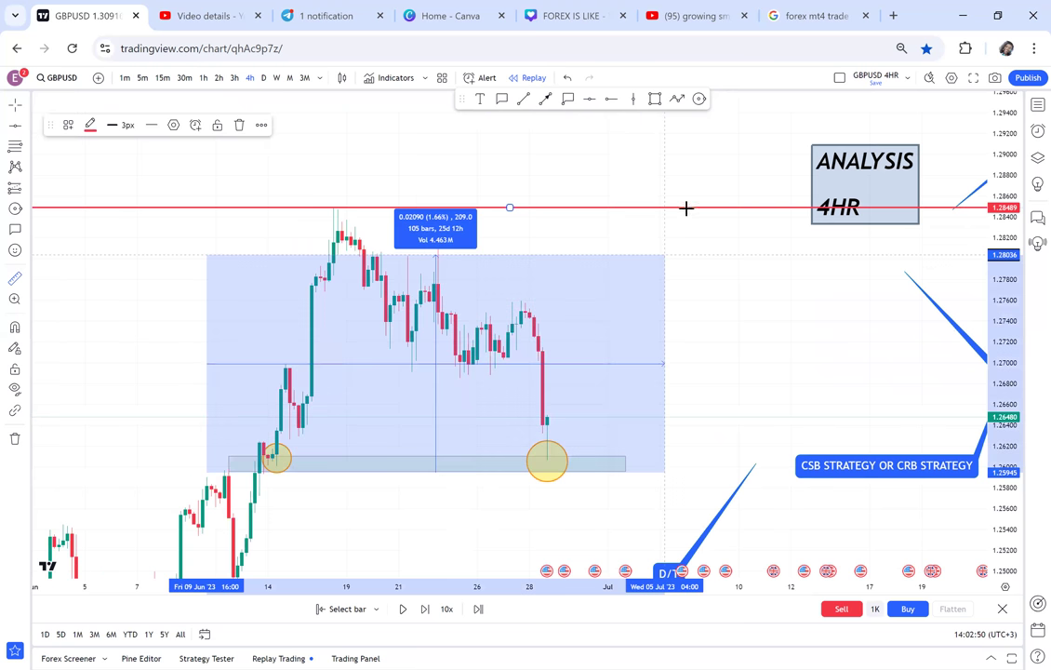
{"action": "left_click", "coordinate": [685, 209]}
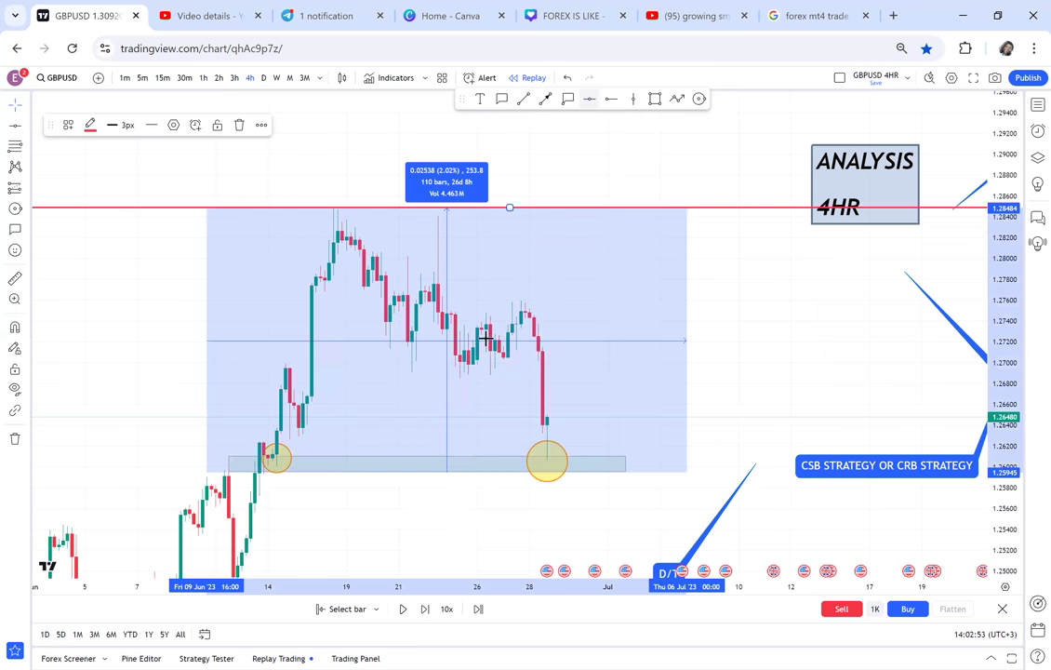
Add a horizontal line at the midpoint of the measured range, 1.27206, and colour it green
{"action": "left_click", "coordinate": [496, 191]}
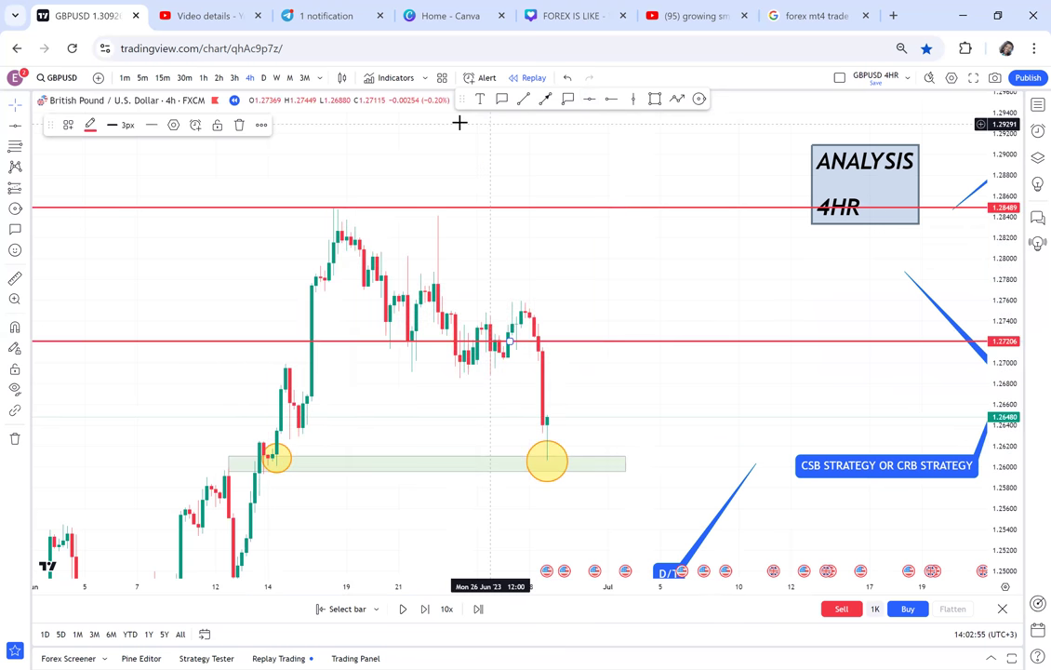
{"action": "left_click", "coordinate": [91, 125]}
{"action": "left_click", "coordinate": [131, 162]}
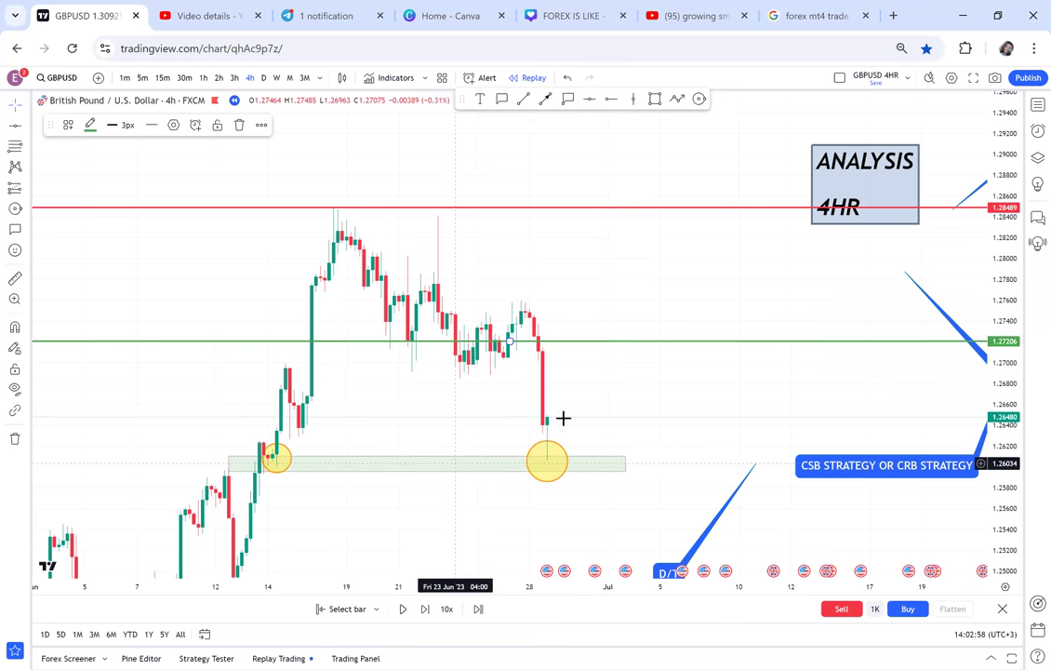
Examine the marked zone, horizontal levels and callouts on the 4-hour chart and compare the same price action on the daily timeframe
{"action": "left_click_drag", "start_coordinate": [563, 421], "coordinate": [603, 411]}
{"action": "left_click_drag", "start_coordinate": [841, 280], "coordinate": [455, 291]}
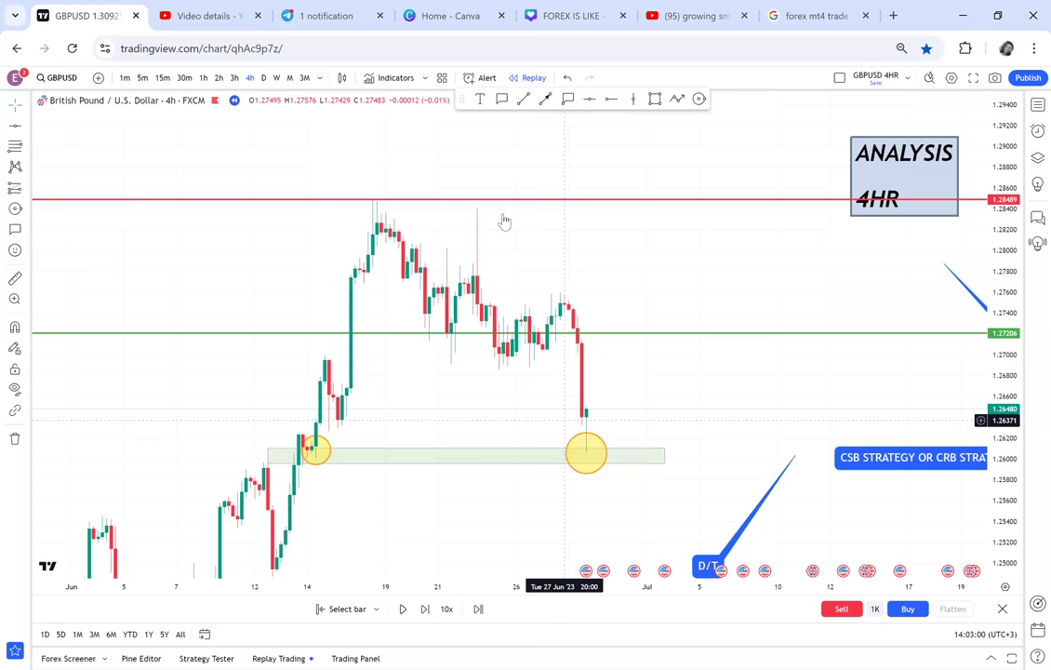
{"action": "left_click_drag", "start_coordinate": [512, 257], "coordinate": [579, 349]}
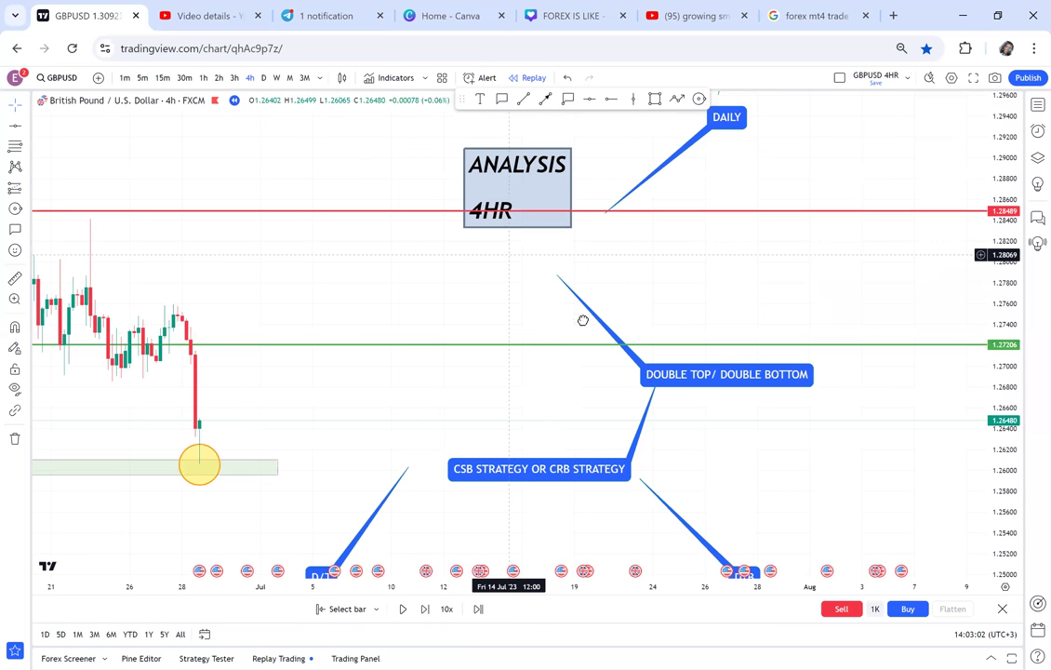
{"action": "left_click_drag", "start_coordinate": [844, 239], "coordinate": [852, 212]}
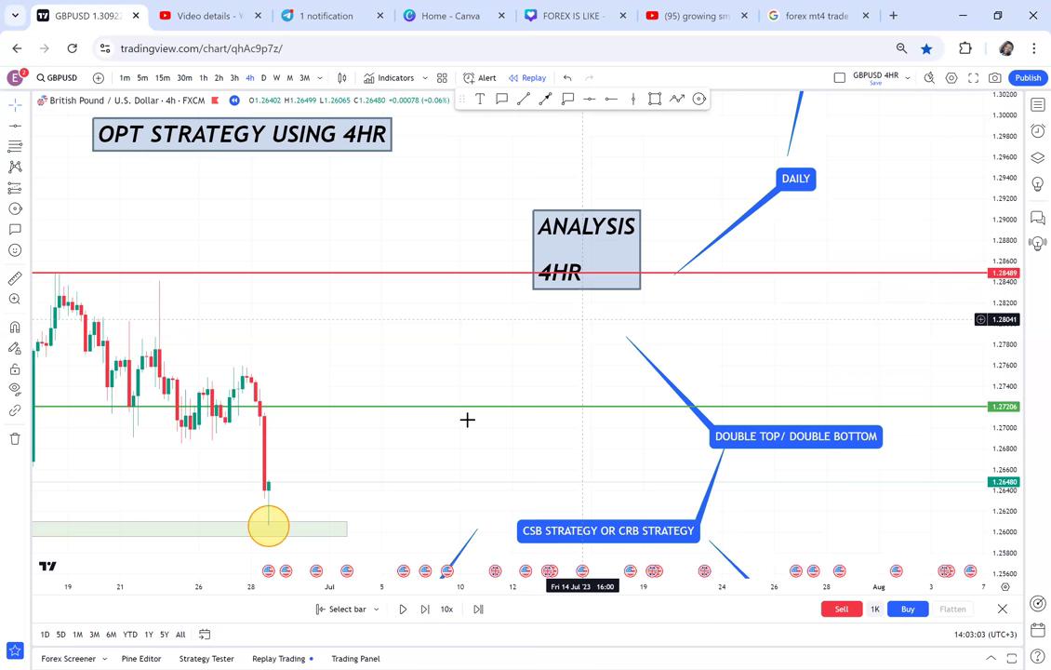
{"action": "left_click_drag", "start_coordinate": [514, 180], "coordinate": [526, 342]}
{"action": "left_click_drag", "start_coordinate": [553, 416], "coordinate": [803, 240]}
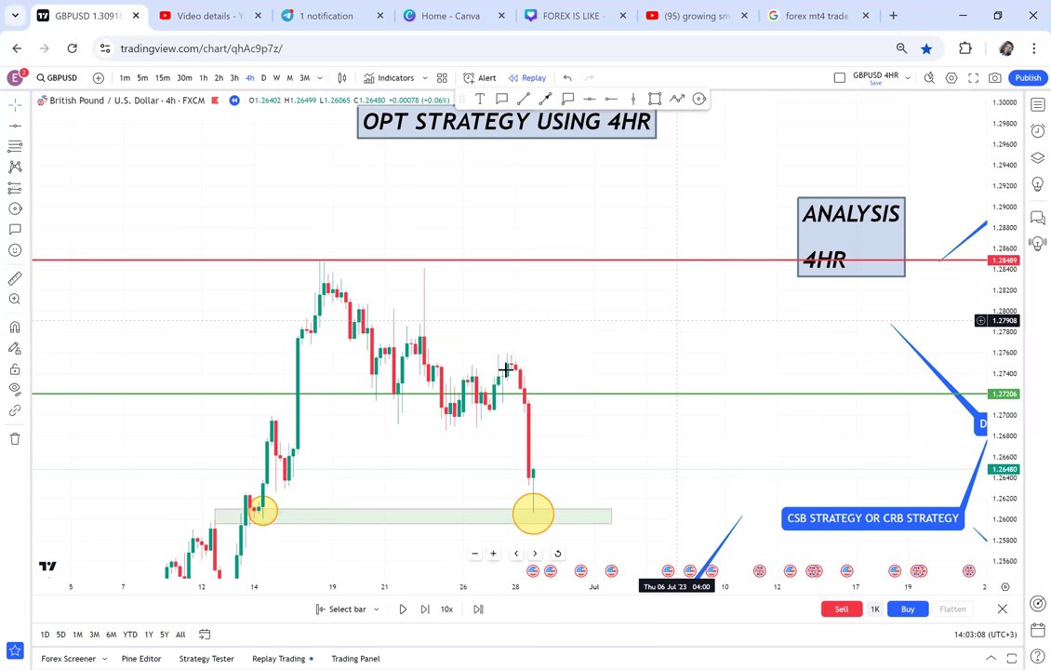
{"action": "left_click", "coordinate": [264, 79]}
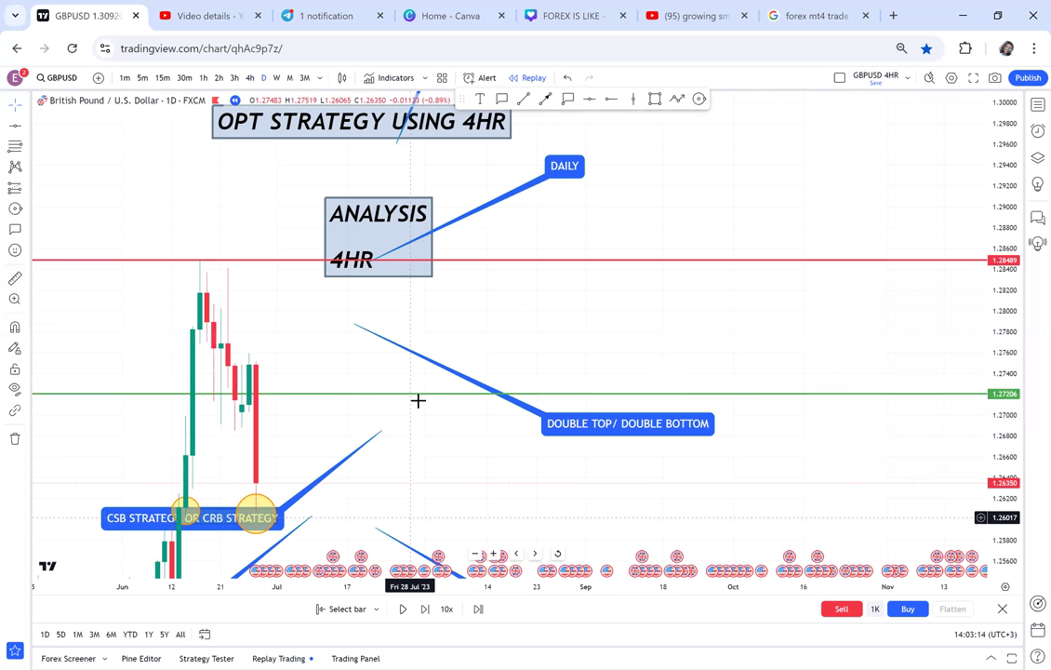
{"action": "left_click", "coordinate": [464, 411]}
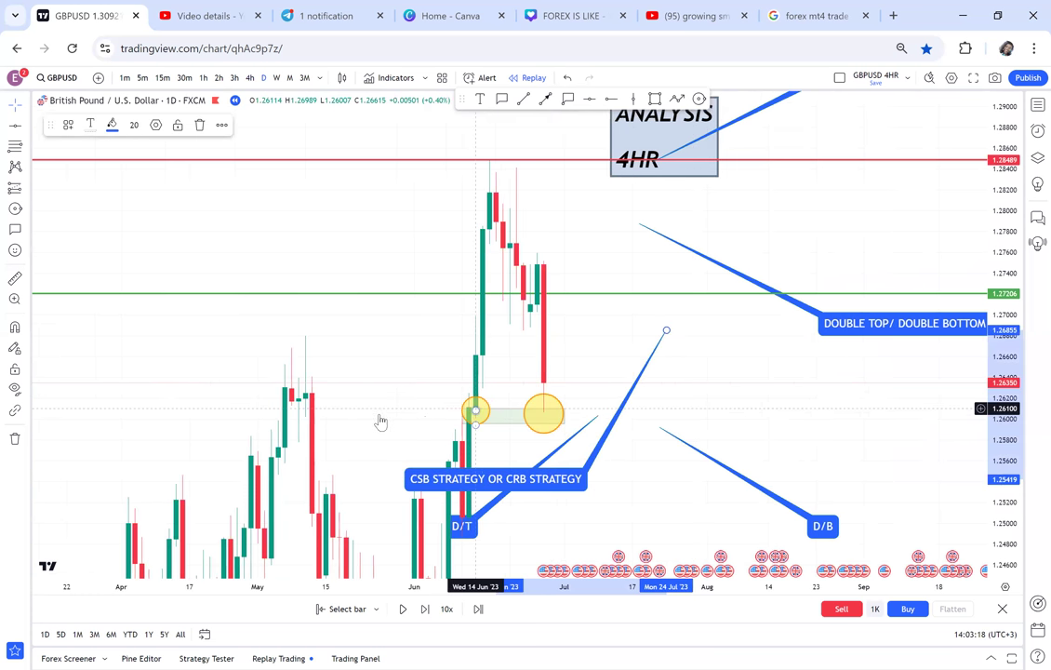
{"action": "scroll", "coordinate": [360, 427], "scroll_direction": "up", "scroll_amount": 2}
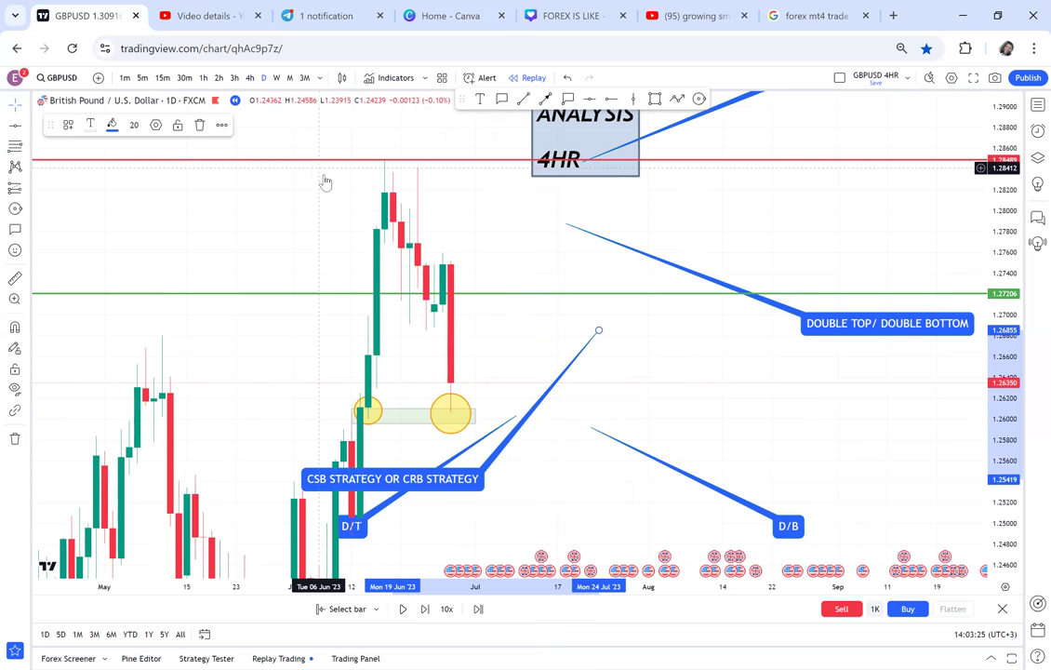
Return to the 4-hour timeframe and add a callout labelled "CRB" pointing at the circled low of the latest candles
{"action": "left_click", "coordinate": [249, 79]}
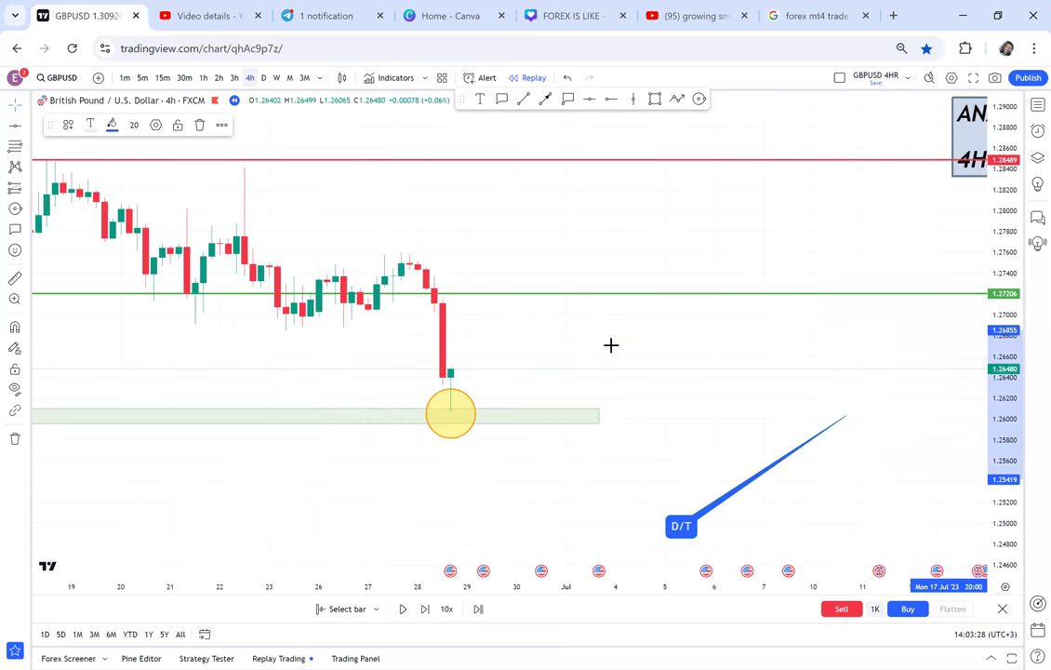
{"action": "scroll", "coordinate": [830, 351], "scroll_direction": "down", "scroll_amount": 2}
{"action": "scroll", "coordinate": [657, 448], "scroll_direction": "down", "scroll_amount": 2}
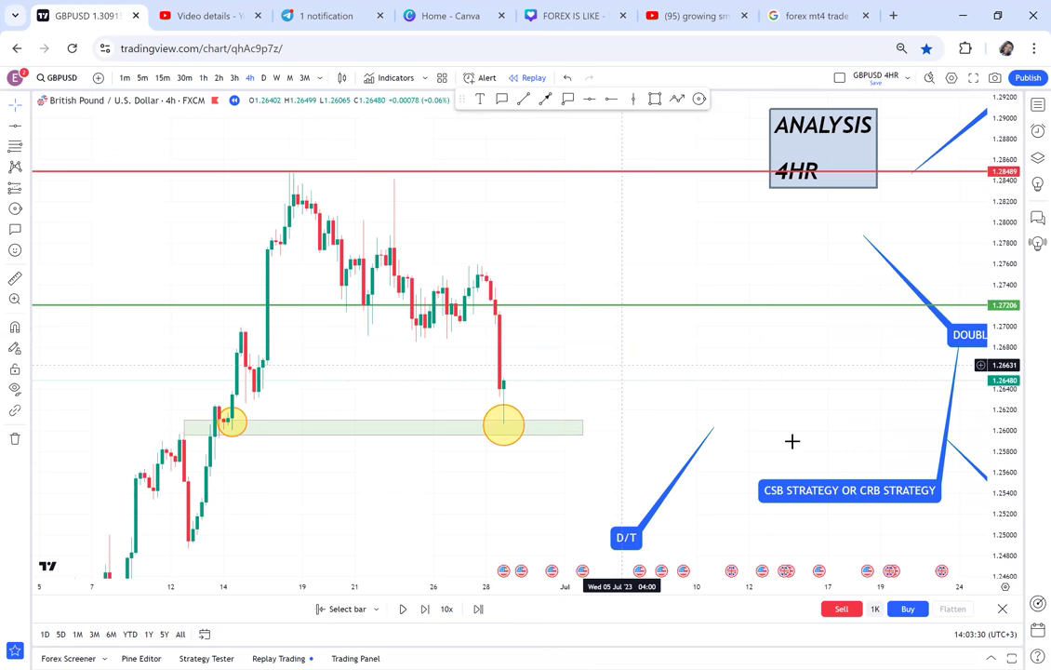
{"action": "left_click_drag", "start_coordinate": [792, 441], "coordinate": [767, 424]}
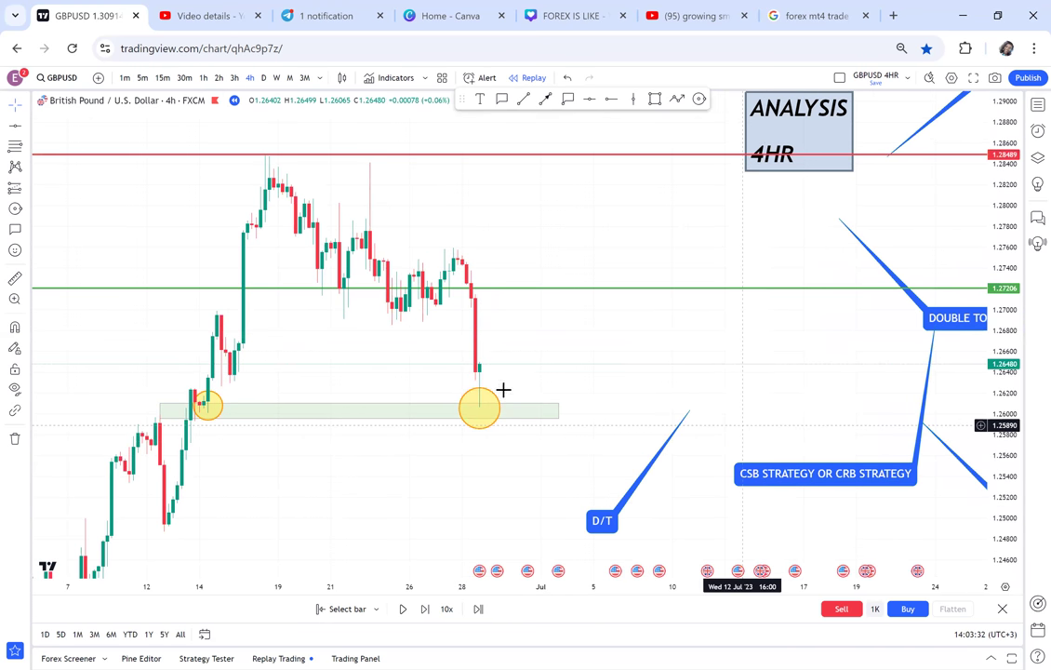
{"action": "left_click", "coordinate": [582, 333]}
{"action": "type", "text": "CRB"}
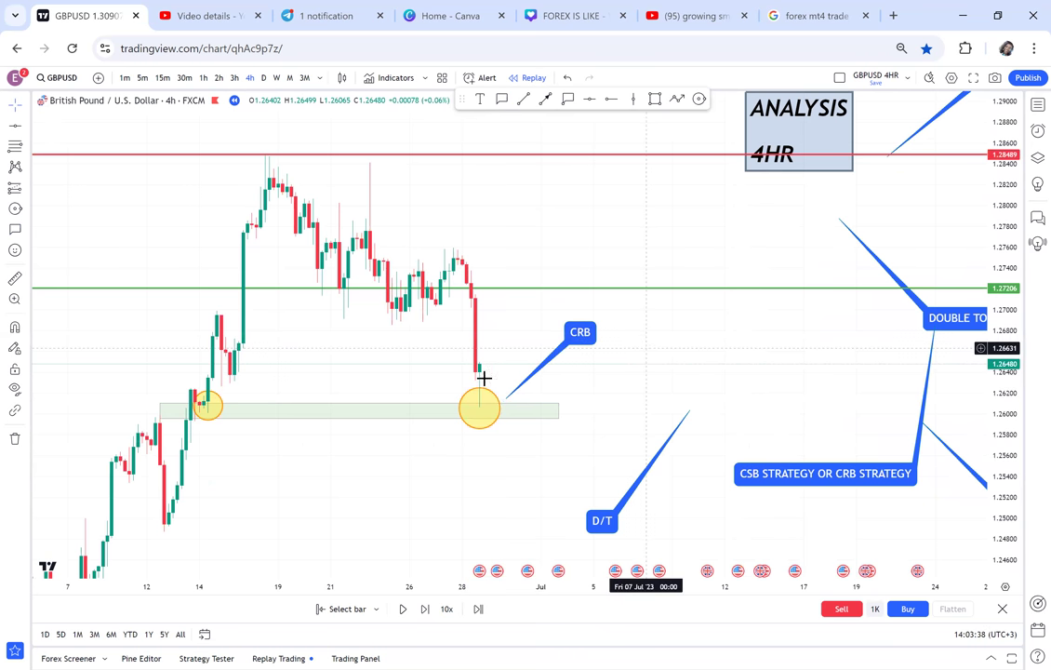
{"action": "scroll", "coordinate": [606, 365], "scroll_direction": "up", "scroll_amount": 2}
{"action": "scroll", "coordinate": [606, 365], "scroll_direction": "left", "scroll_amount": 3}
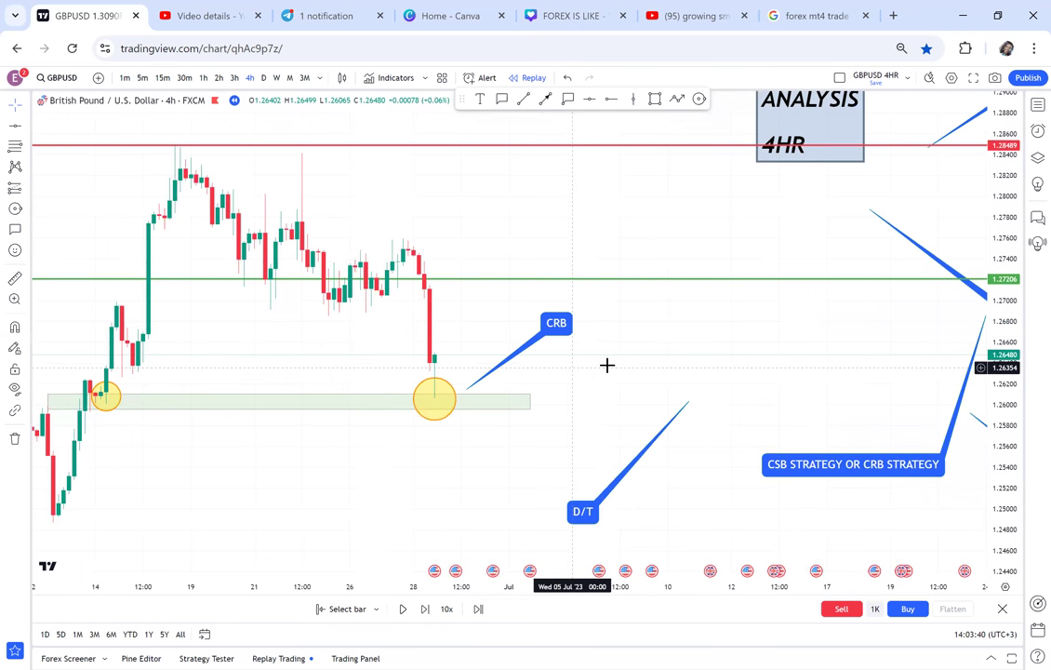
Draw a rectangle candle in the empty space beside the price action from about 1.28085 to 1.27599 and set its green fill to 100% opacity
{"action": "scroll", "coordinate": [606, 364], "scroll_direction": "left", "scroll_amount": 2}
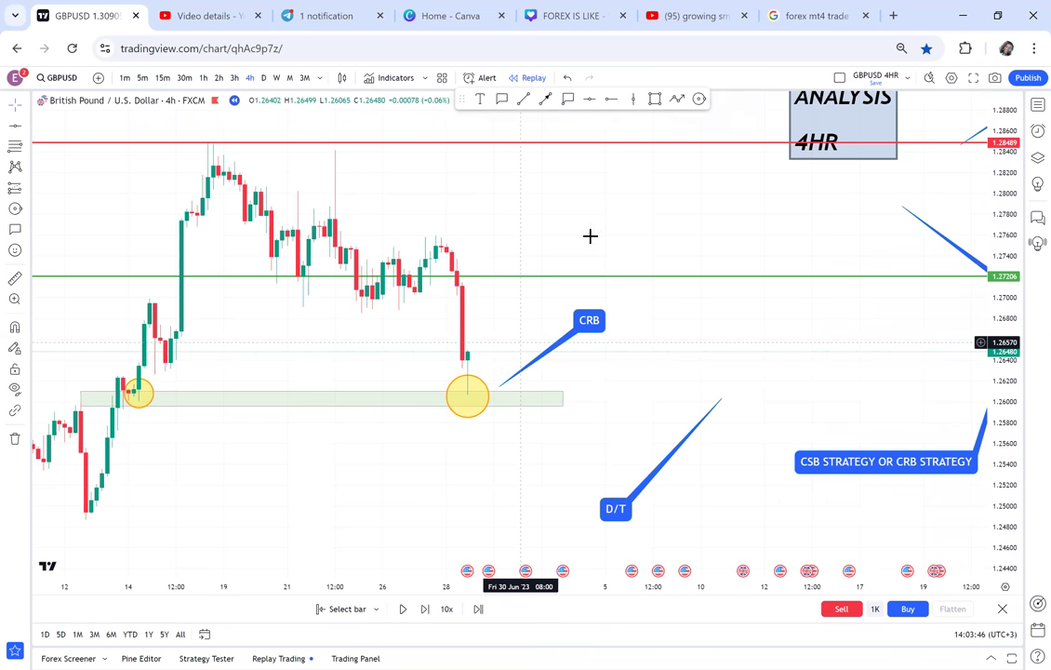
{"action": "left_click", "coordinate": [568, 184]}
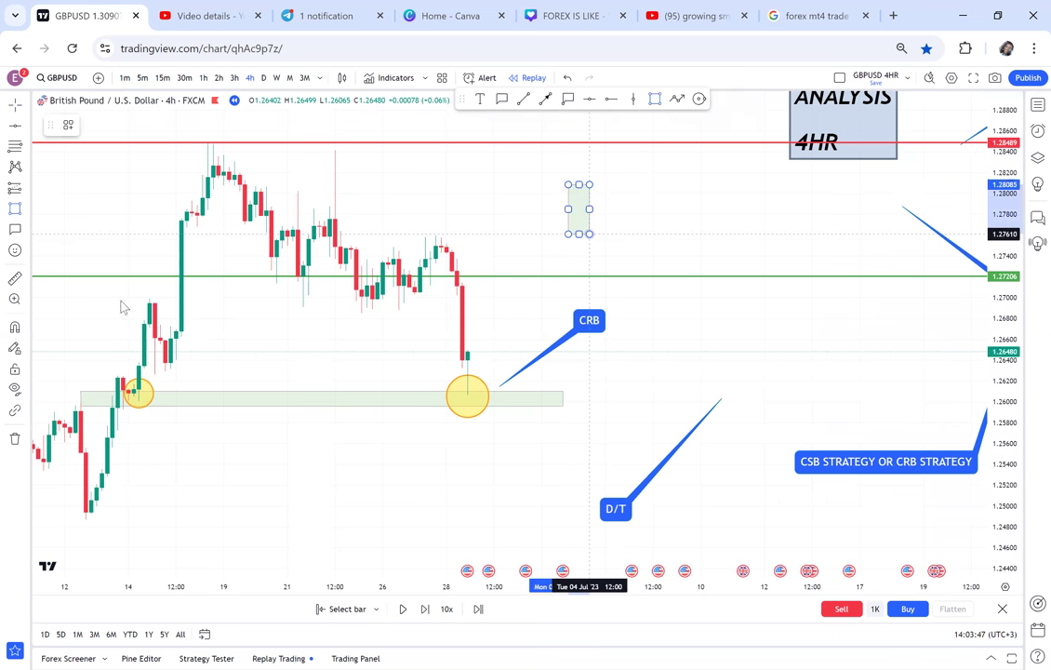
{"action": "left_click", "coordinate": [590, 235]}
{"action": "left_click", "coordinate": [113, 125]}
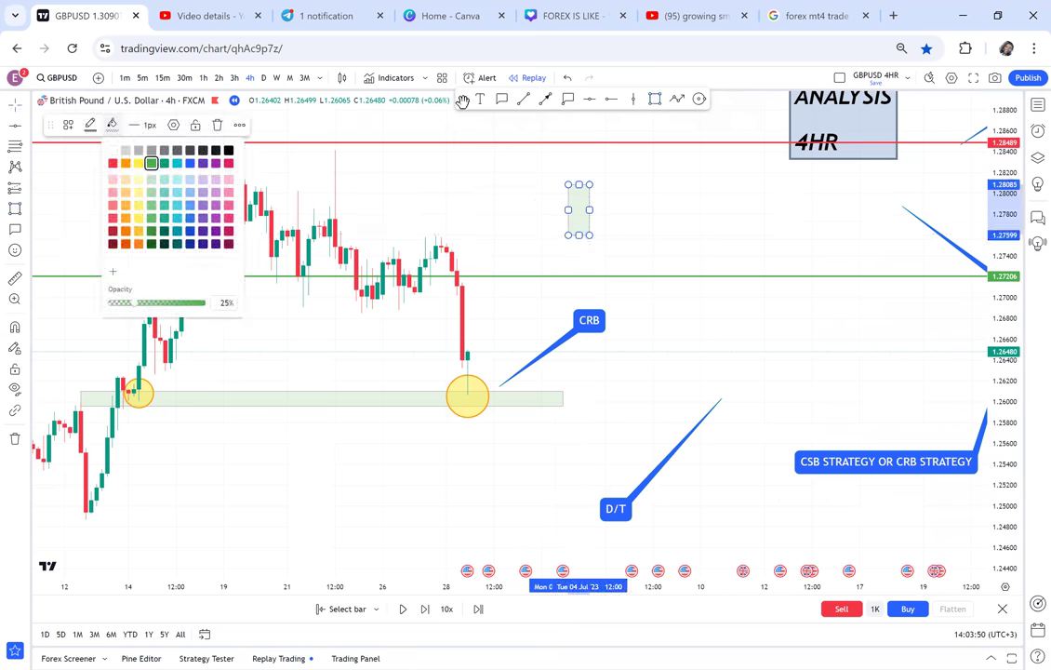
{"action": "left_click_drag", "start_coordinate": [126, 303], "coordinate": [204, 303]}
Draw a shorter red-filled rectangle beside the green one and place a black horizontal ray along their upper edges at 1.28085
{"action": "left_click", "coordinate": [603, 201]}
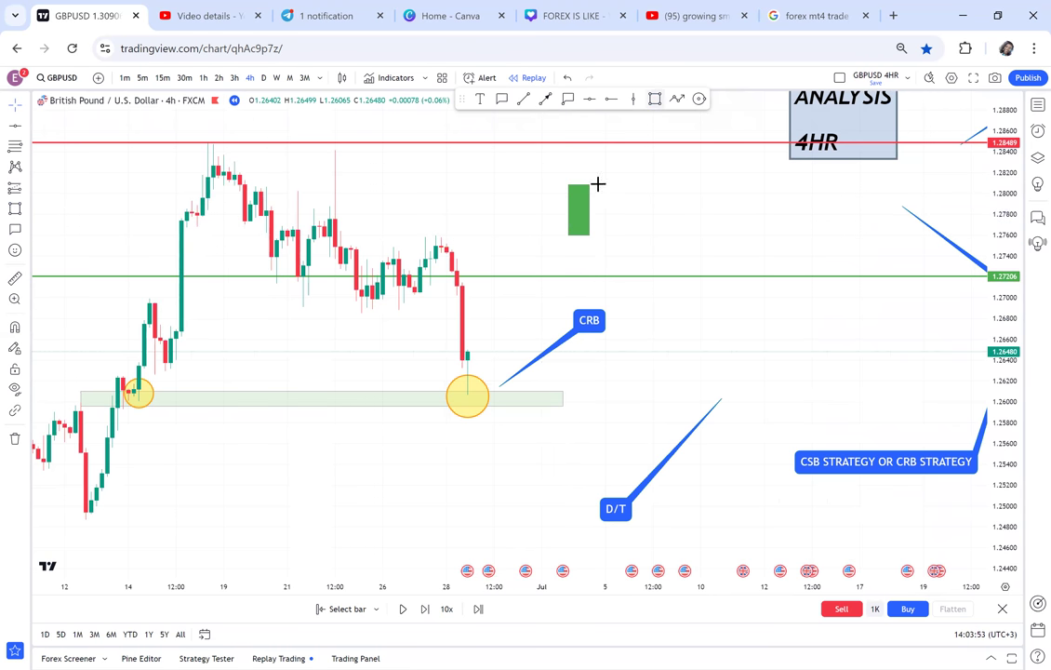
{"action": "left_click", "coordinate": [622, 211]}
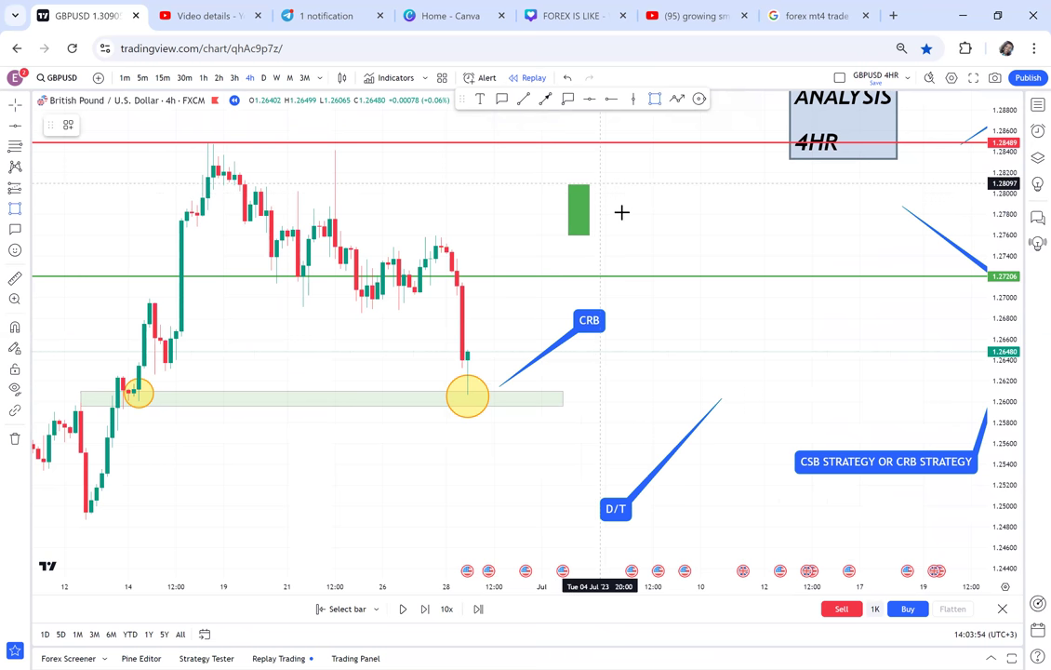
{"action": "left_click", "coordinate": [112, 126]}
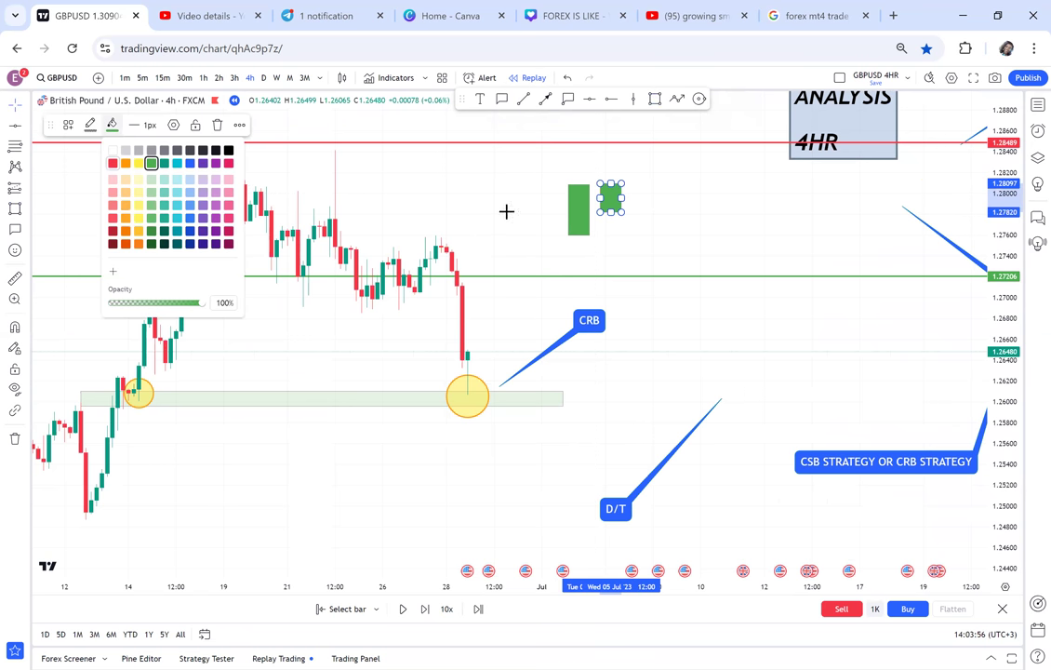
{"action": "left_click", "coordinate": [113, 163]}
{"action": "left_click", "coordinate": [611, 99]}
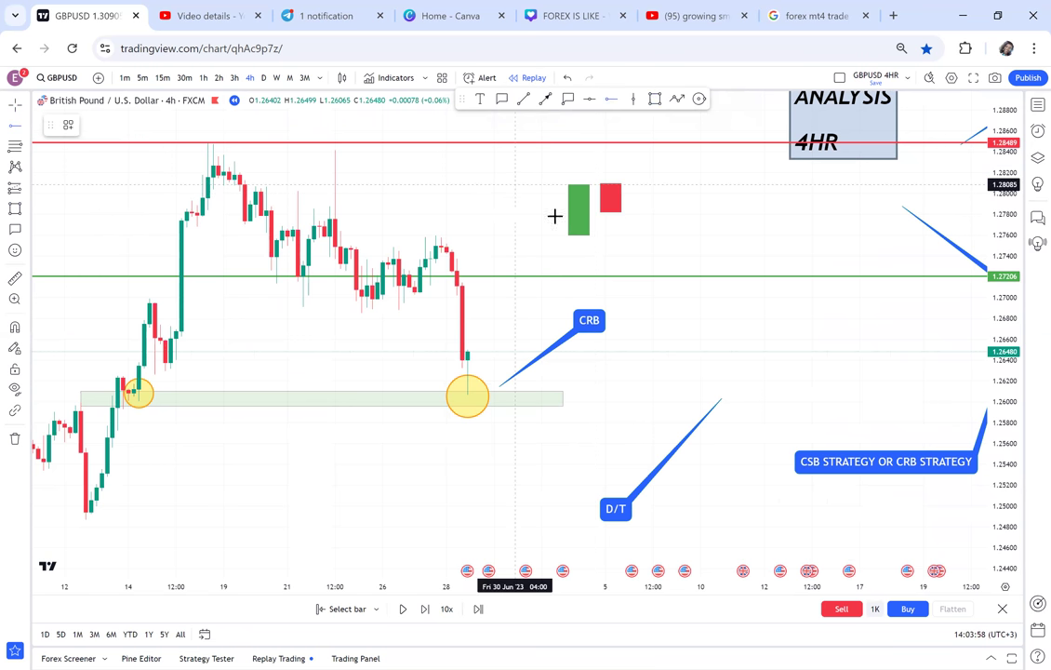
{"action": "left_click", "coordinate": [515, 184]}
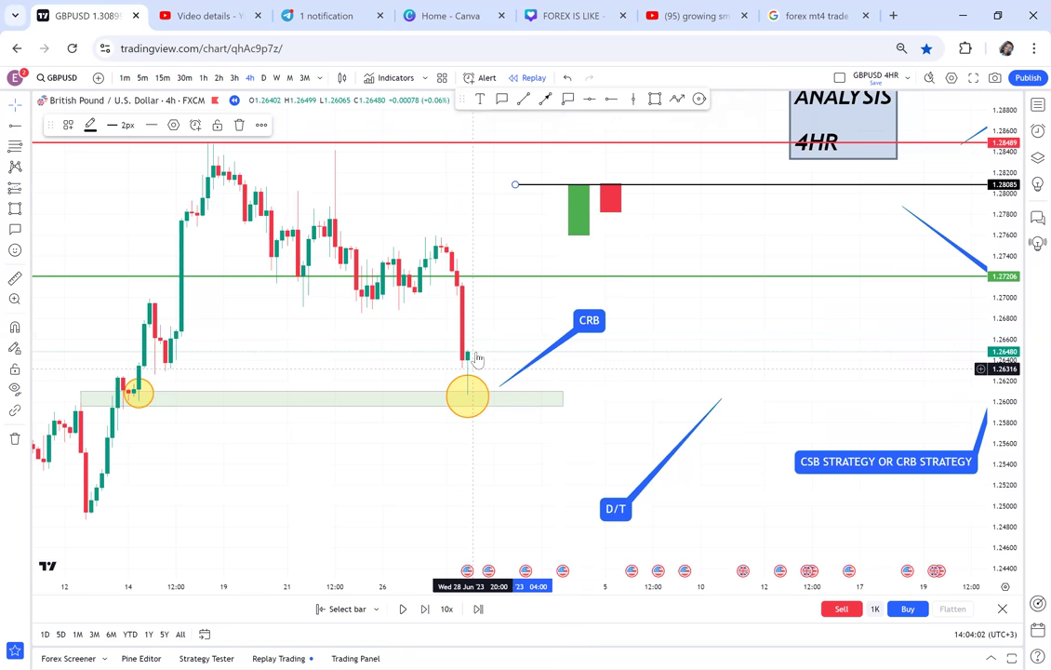
Advance the replay by one candle and place a black horizontal ray on the latest candles' high at 1.26536
{"action": "left_click", "coordinate": [423, 614]}
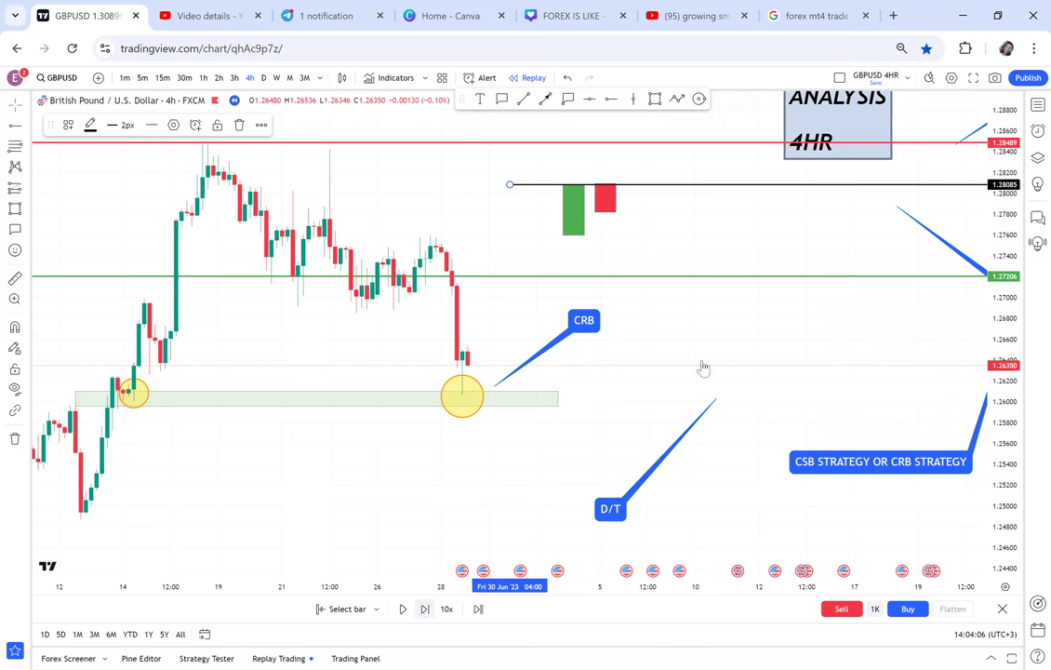
{"action": "scroll", "coordinate": [606, 345], "scroll_direction": "up", "scroll_amount": 2}
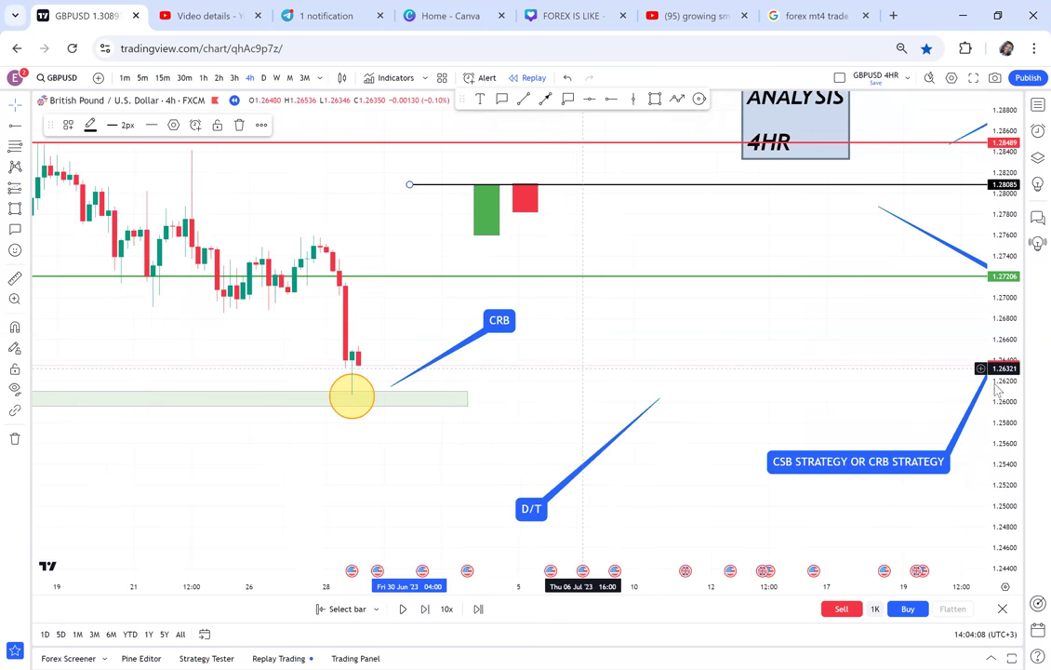
{"action": "left_click_drag", "start_coordinate": [744, 366], "coordinate": [911, 335]}
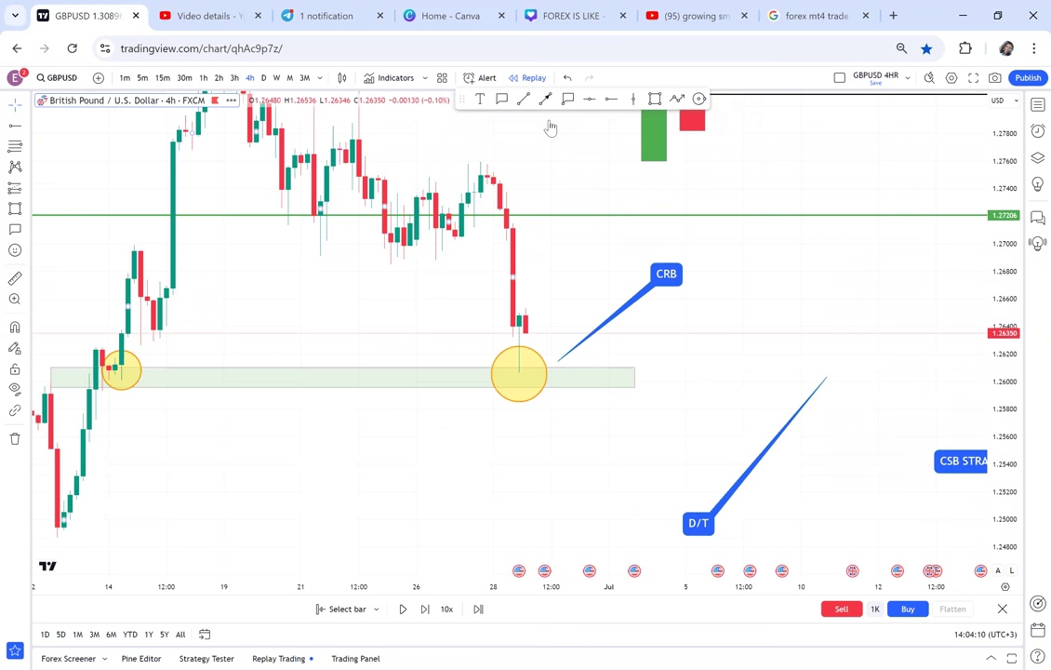
{"action": "key", "text": "alt+t"}
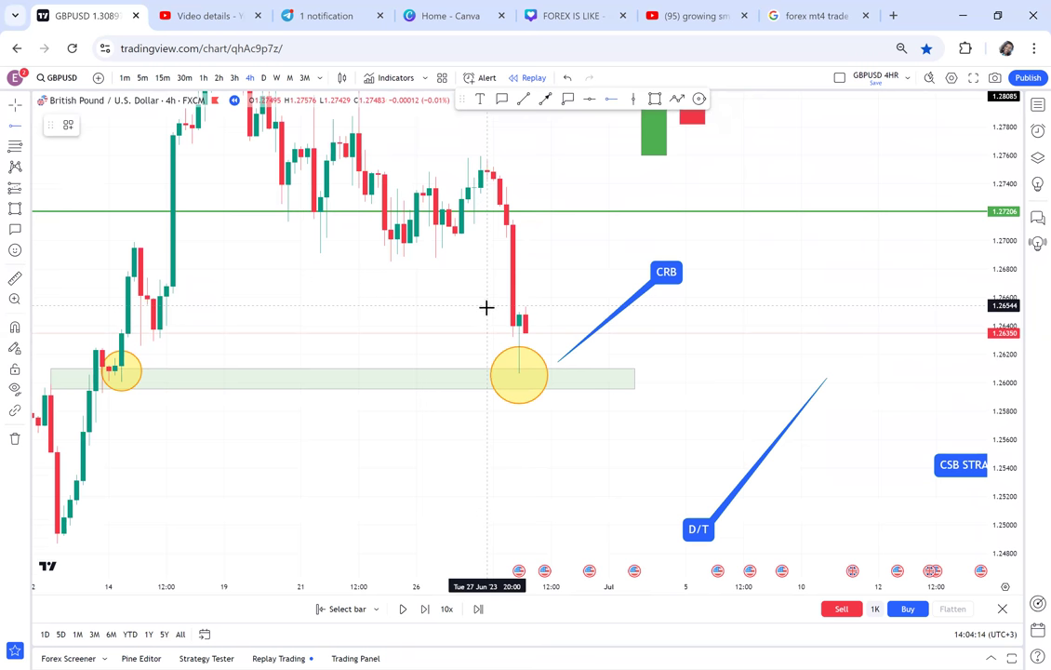
{"action": "left_click", "coordinate": [488, 310]}
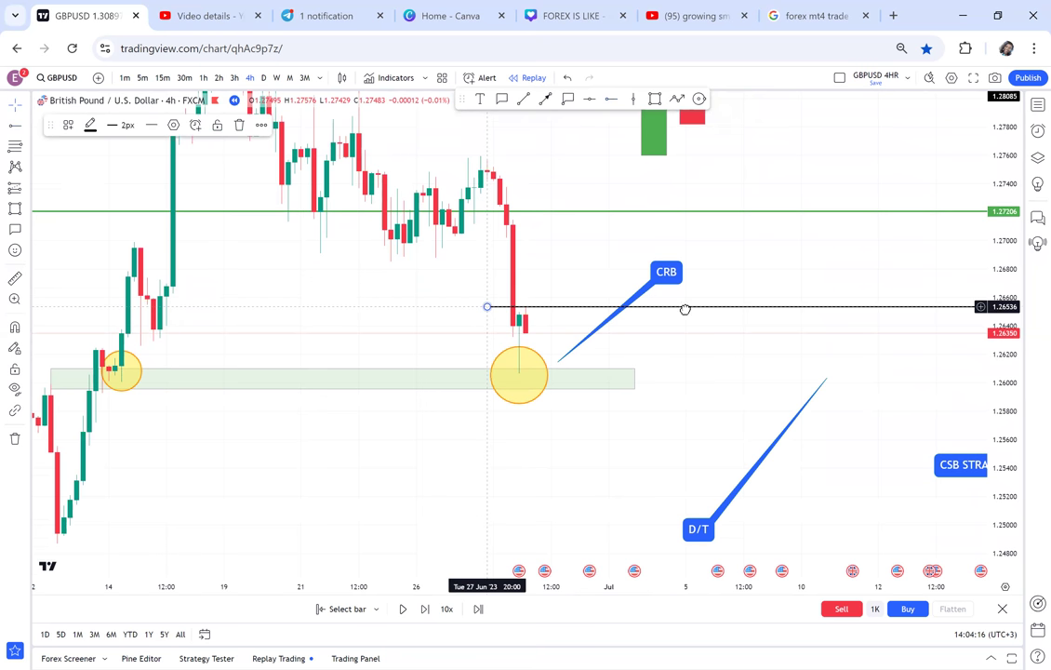
Advance the replay candle by candle until price dips through the green zone and a bullish candle forms there
{"action": "scroll", "coordinate": [989, 401], "scroll_direction": "up", "scroll_amount": 1}
{"action": "left_click_drag", "start_coordinate": [647, 436], "coordinate": [813, 418]}
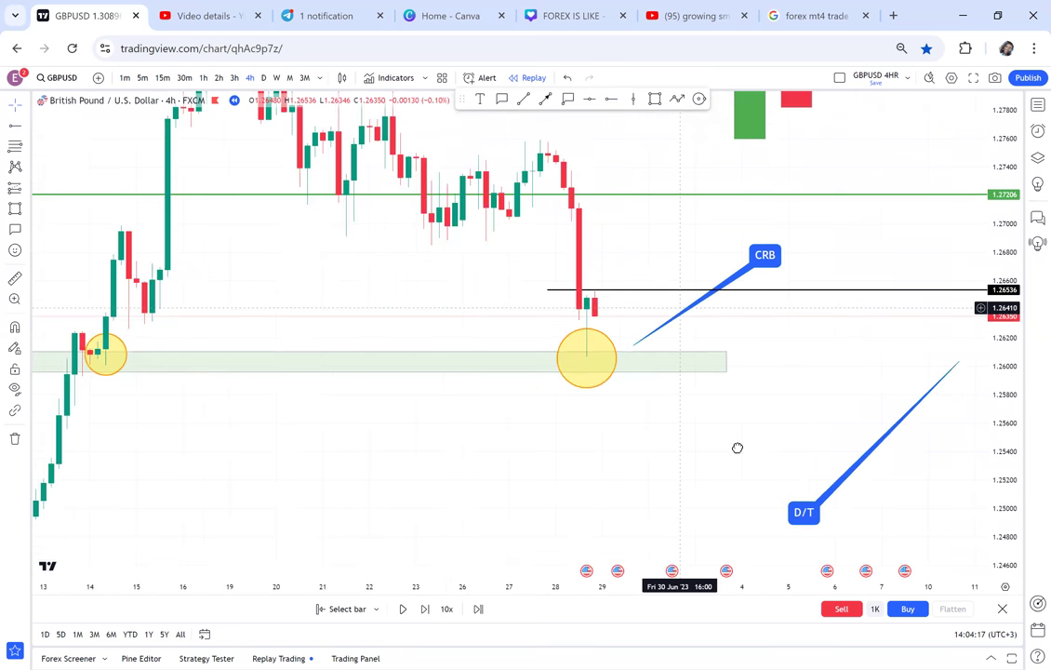
{"action": "left_click_drag", "start_coordinate": [730, 446], "coordinate": [736, 447]}
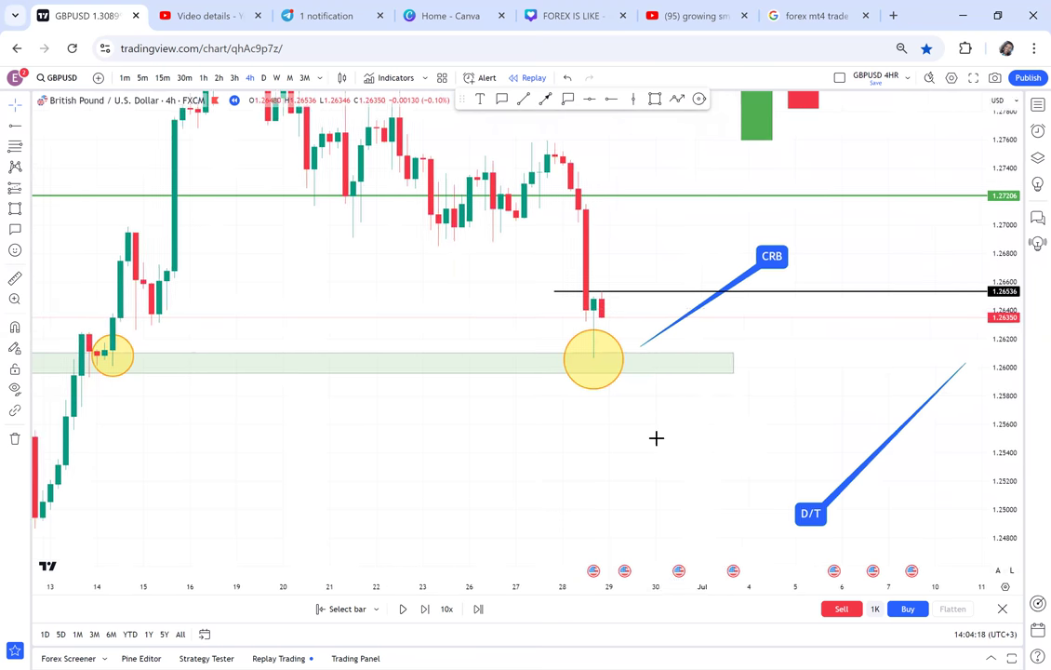
{"action": "left_click", "coordinate": [425, 609]}
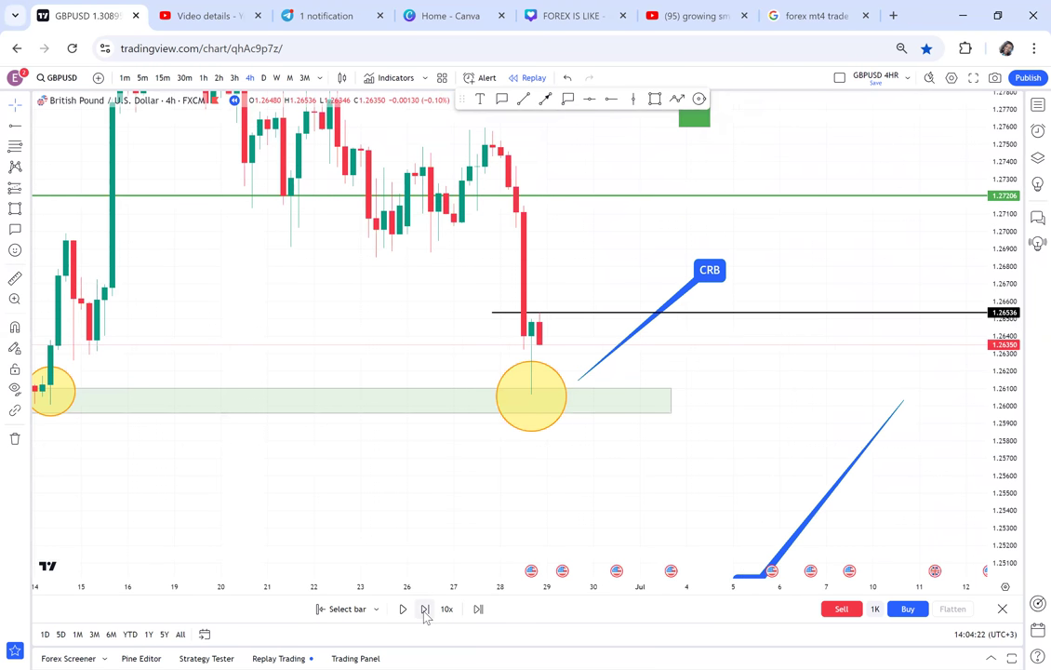
{"action": "left_click", "coordinate": [425, 610]}
{"action": "left_click", "coordinate": [425, 610]}
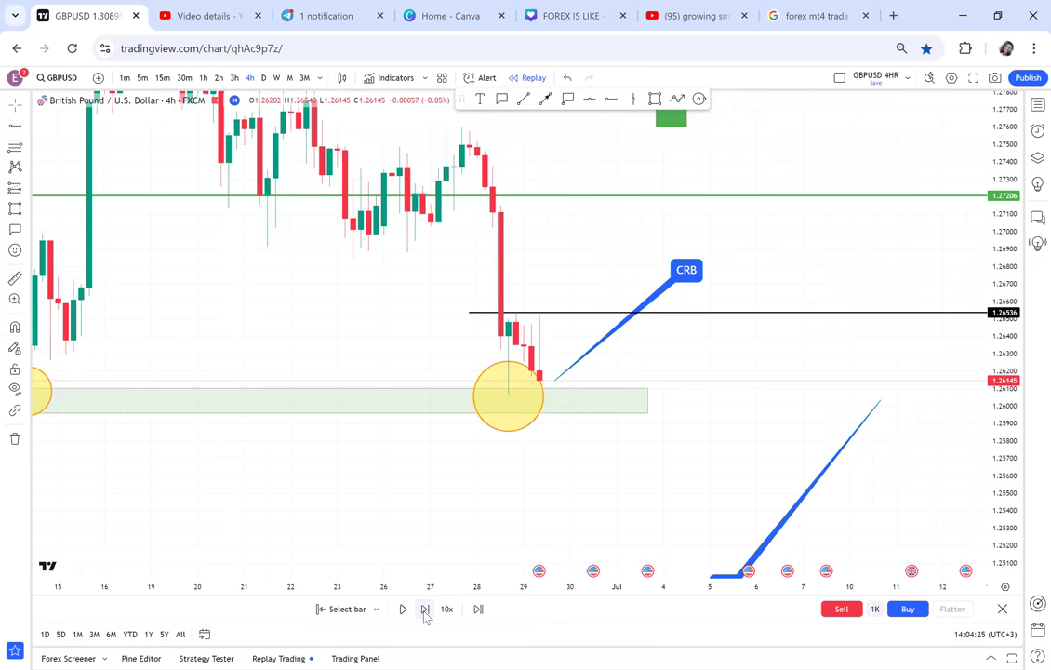
{"action": "left_click", "coordinate": [425, 610]}
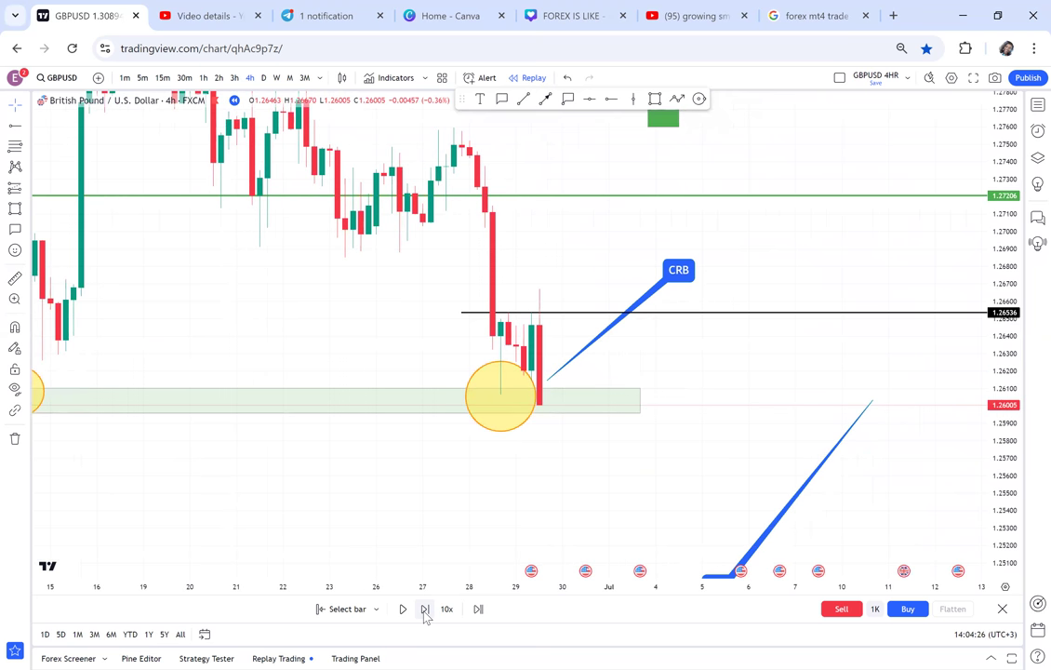
{"action": "left_click", "coordinate": [425, 610]}
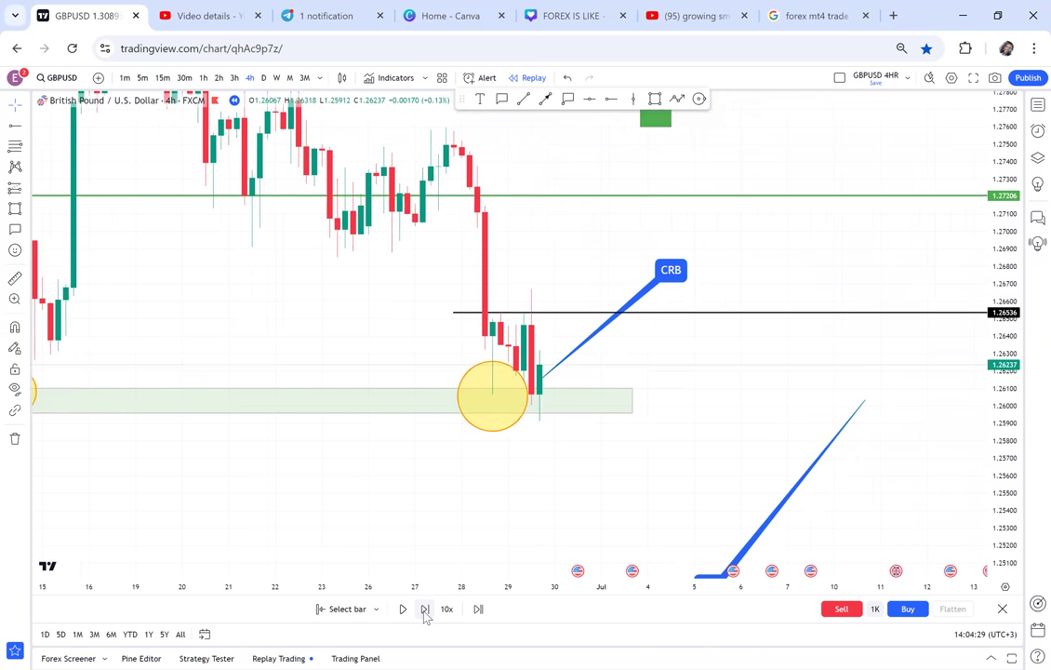
Draw a solid red rectangle just after the latest candle, from about 1.26195 down through the zone, as a projected bearish candle
{"action": "scroll", "coordinate": [637, 456], "scroll_direction": "up", "scroll_amount": 2}
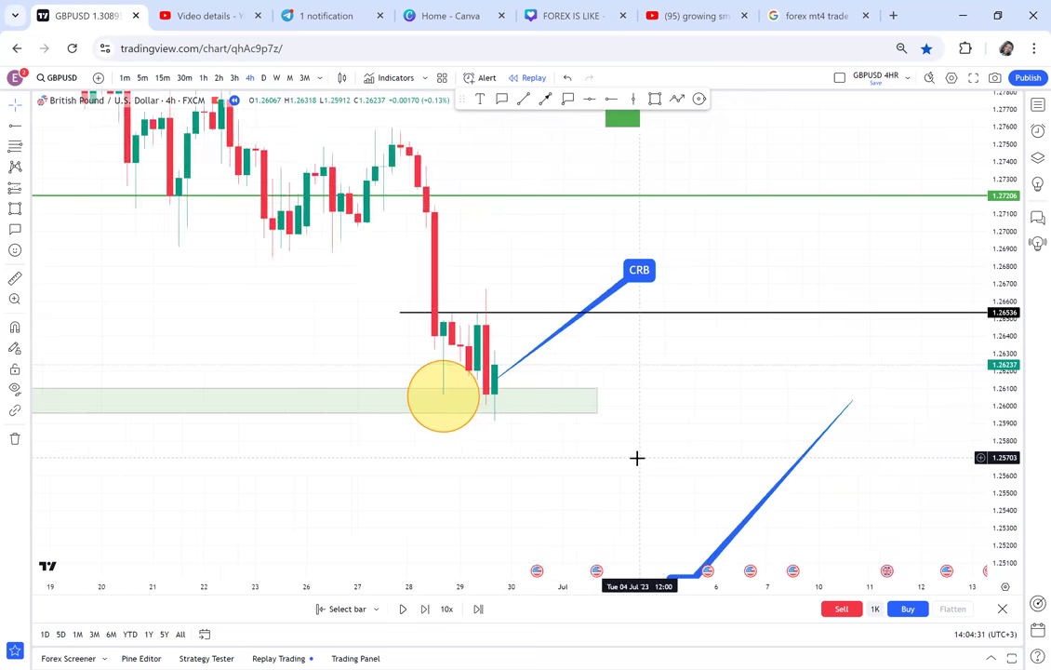
{"action": "scroll", "coordinate": [639, 458], "scroll_direction": "down", "scroll_amount": 3}
{"action": "left_click", "coordinate": [653, 100]}
{"action": "left_click", "coordinate": [606, 372]}
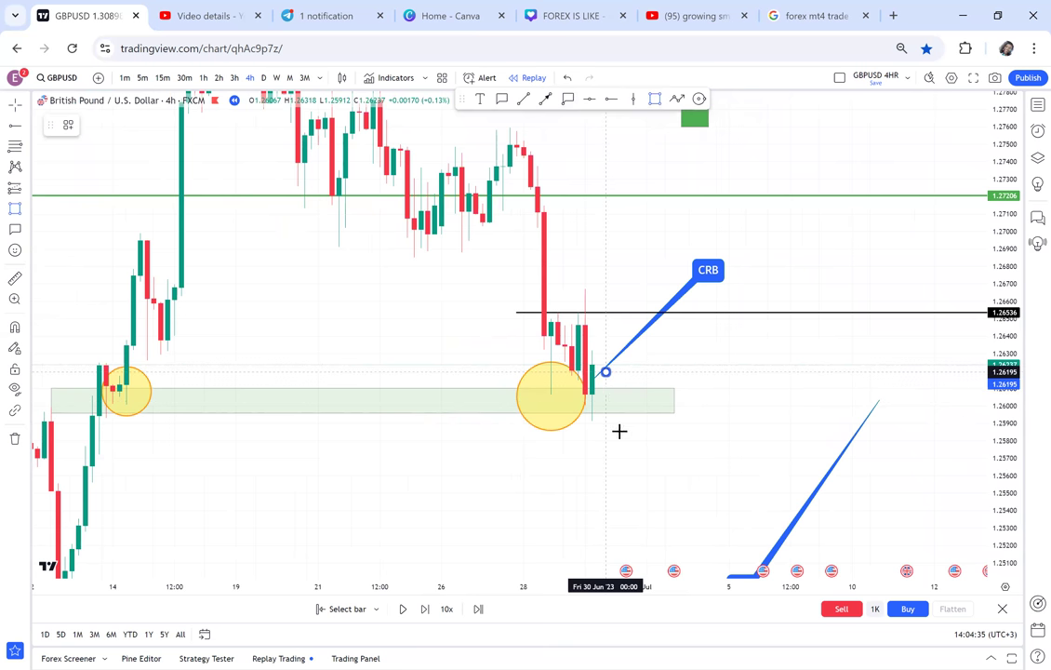
{"action": "left_click", "coordinate": [619, 444]}
{"action": "left_click_drag", "start_coordinate": [690, 439], "coordinate": [704, 441]}
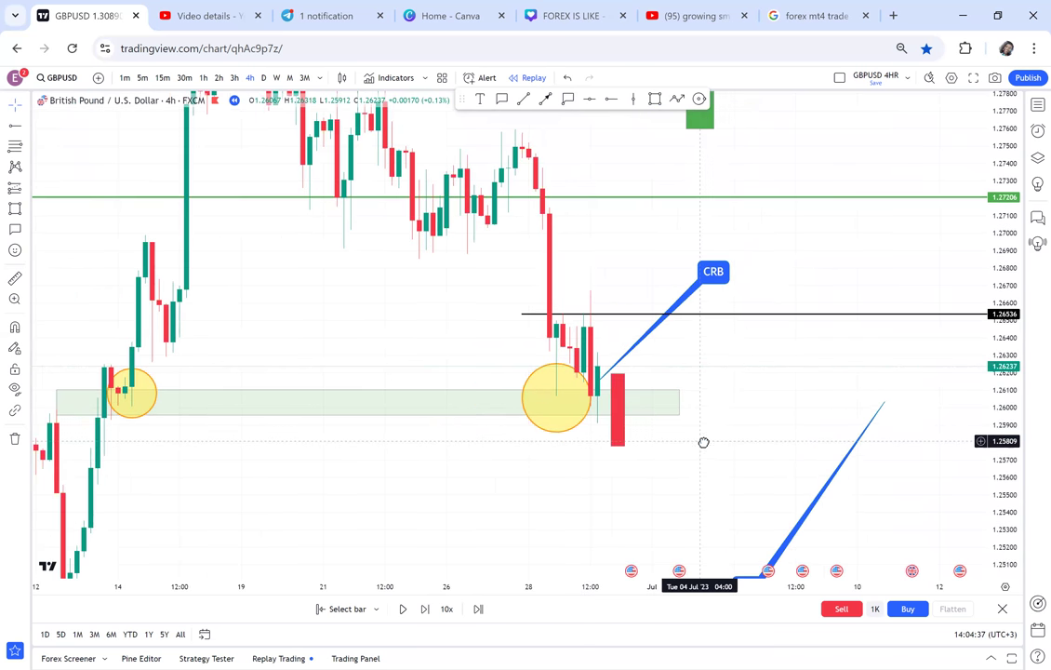
Advance the replay by two candles and delete the red rectangle crossing the green zone
{"action": "left_click", "coordinate": [434, 446]}
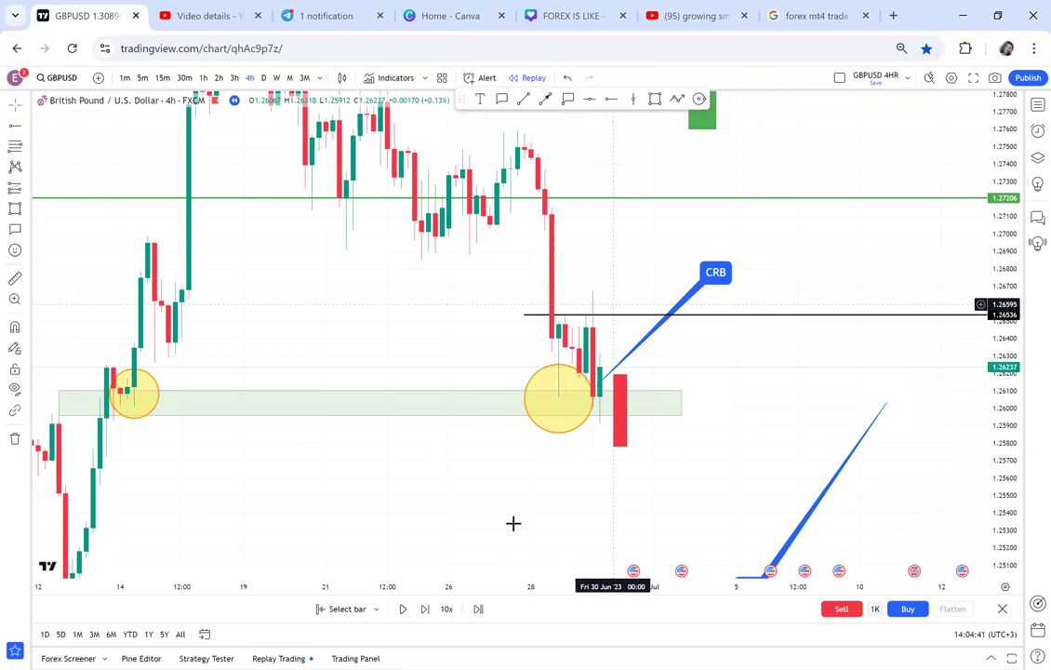
{"action": "left_click", "coordinate": [426, 610]}
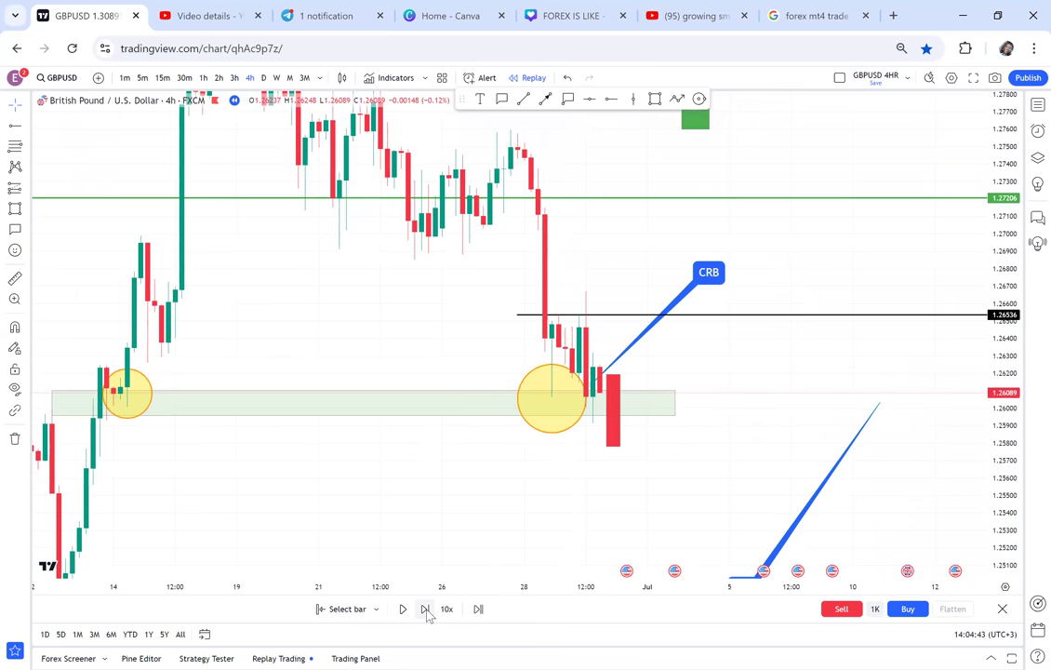
{"action": "left_click", "coordinate": [426, 610]}
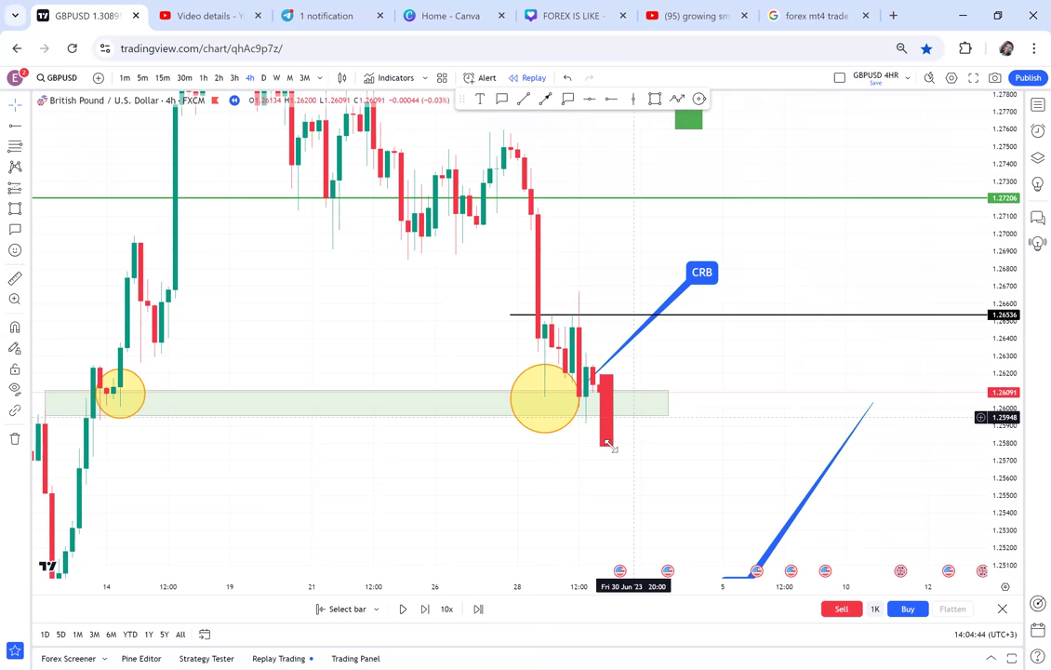
{"action": "left_click", "coordinate": [608, 447]}
{"action": "key", "text": "Delete"}
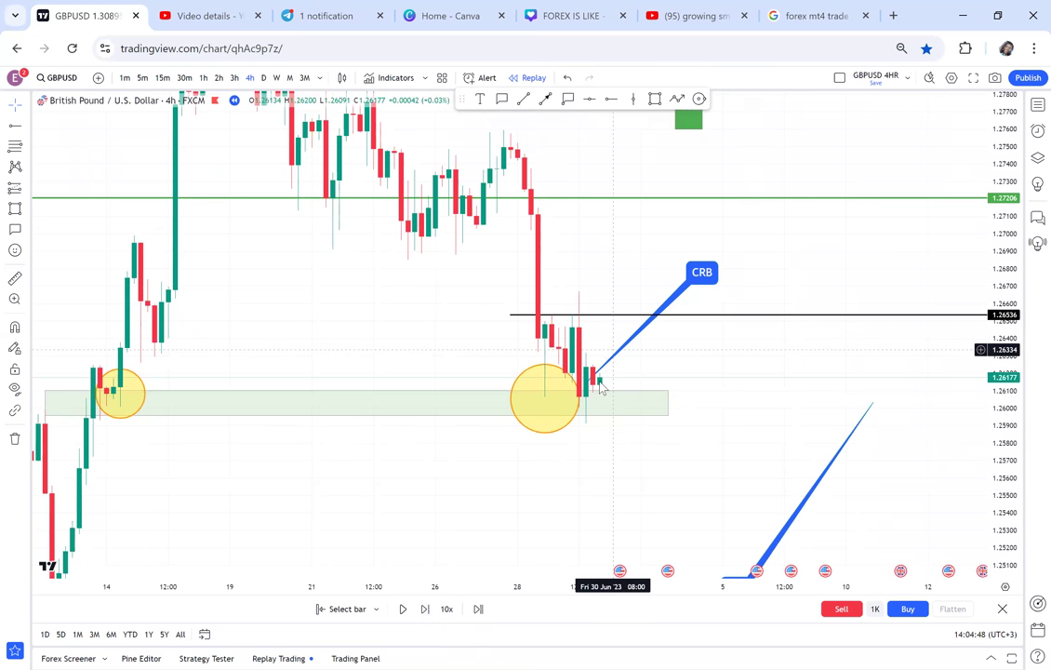
Move the CRB callout's pointer clear of the latest candles and lower the black ray to 1.26318
{"action": "left_click", "coordinate": [596, 375]}
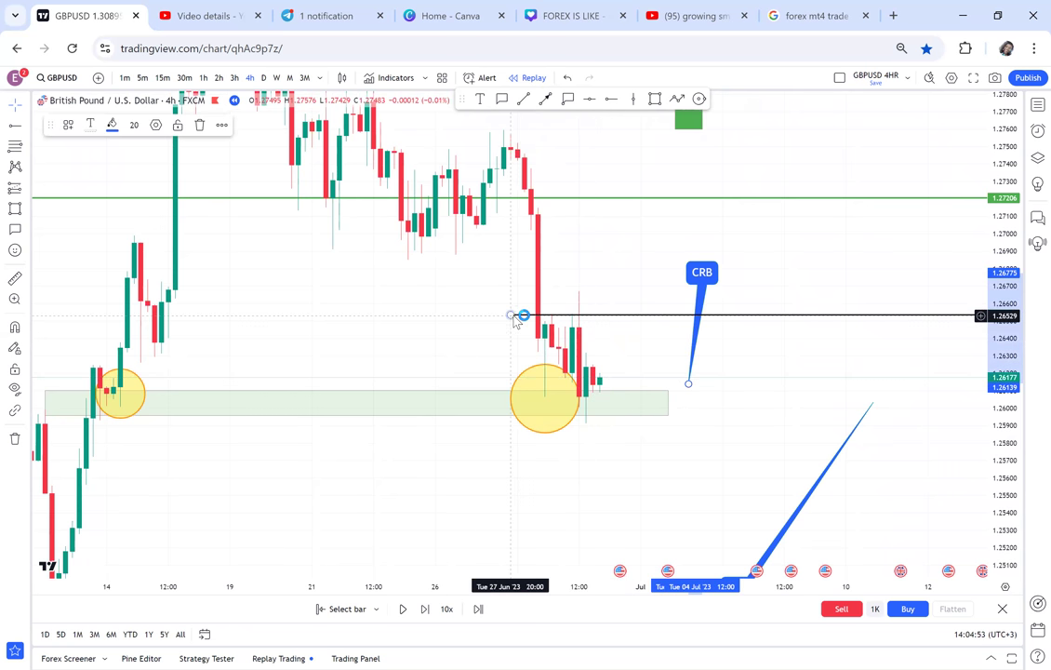
{"action": "left_click_drag", "start_coordinate": [511, 315], "coordinate": [605, 434]}
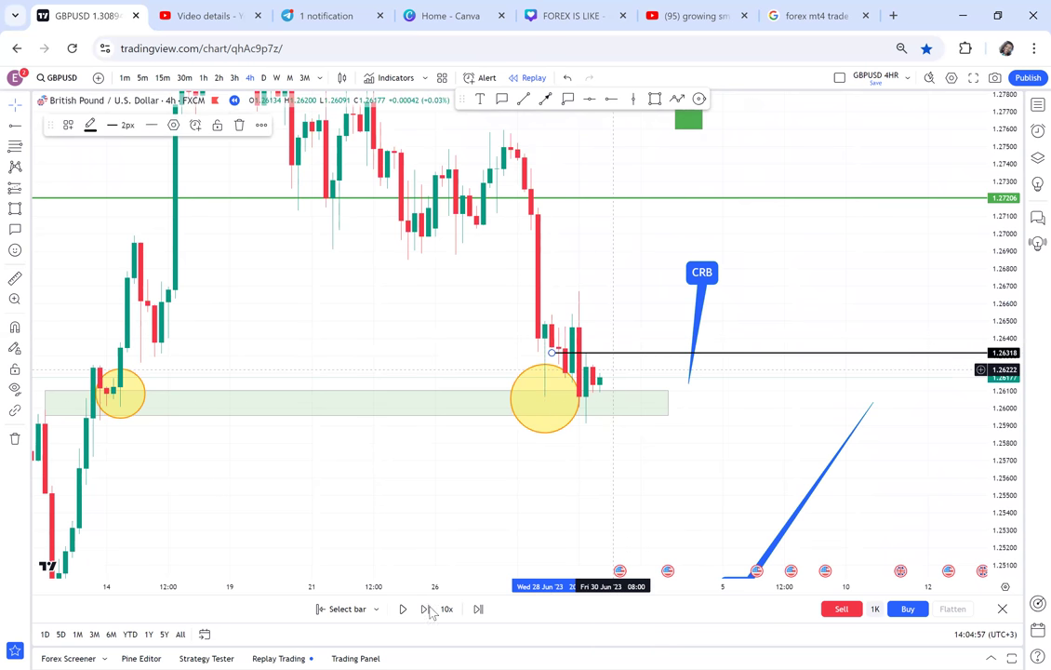
Advance the replay candle by candle until a large bullish candle closes above the black ray
{"action": "left_click", "coordinate": [425, 609]}
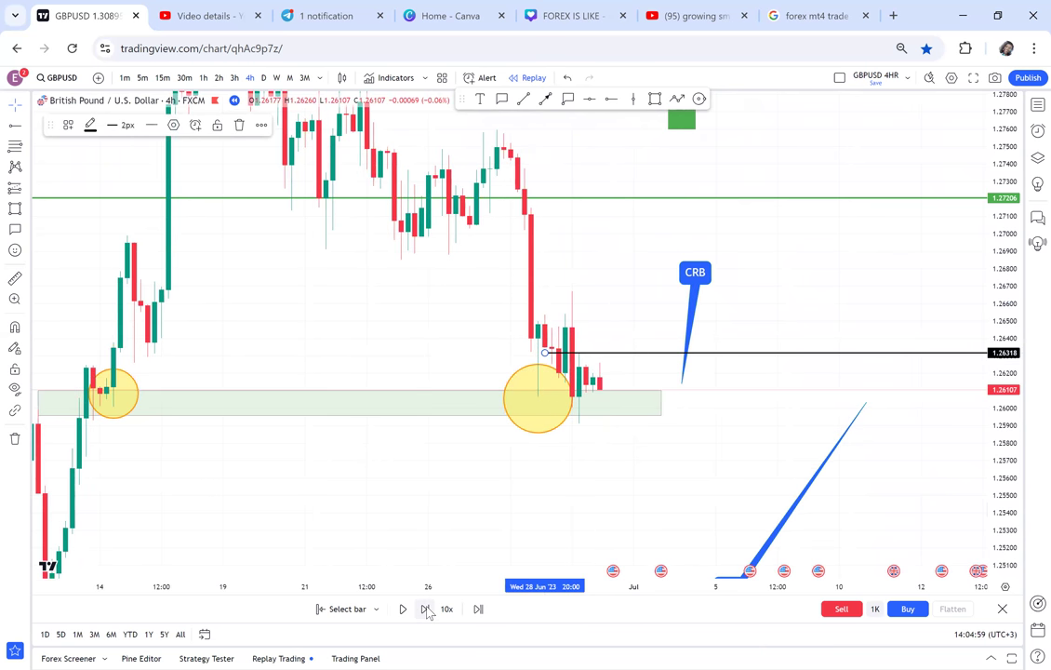
{"action": "left_click", "coordinate": [425, 609]}
{"action": "left_click", "coordinate": [426, 610]}
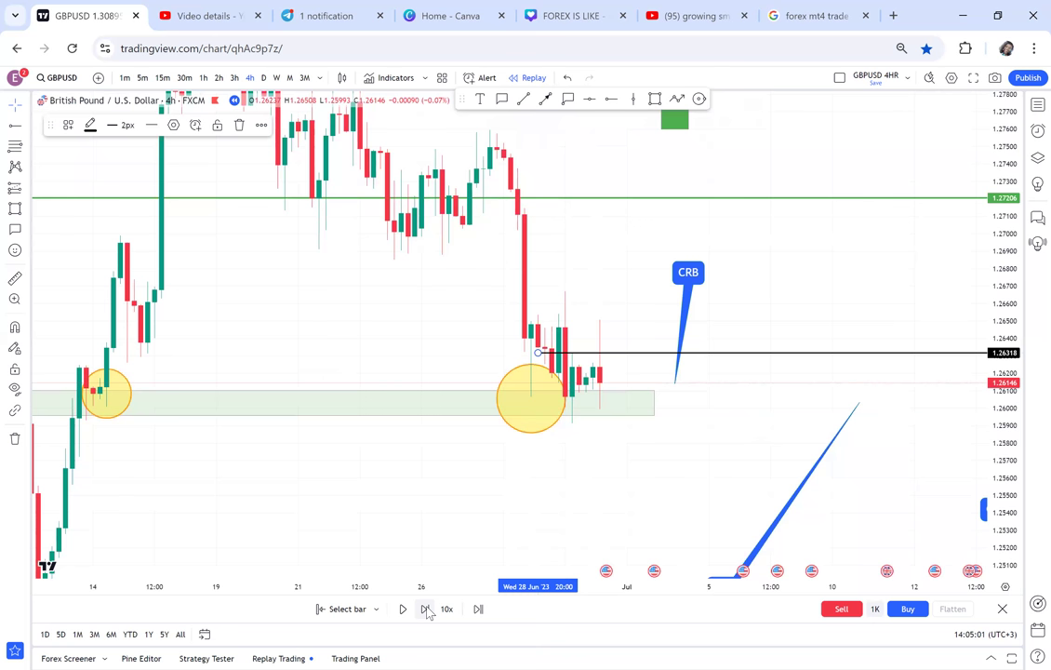
{"action": "key", "text": "shift+Right"}
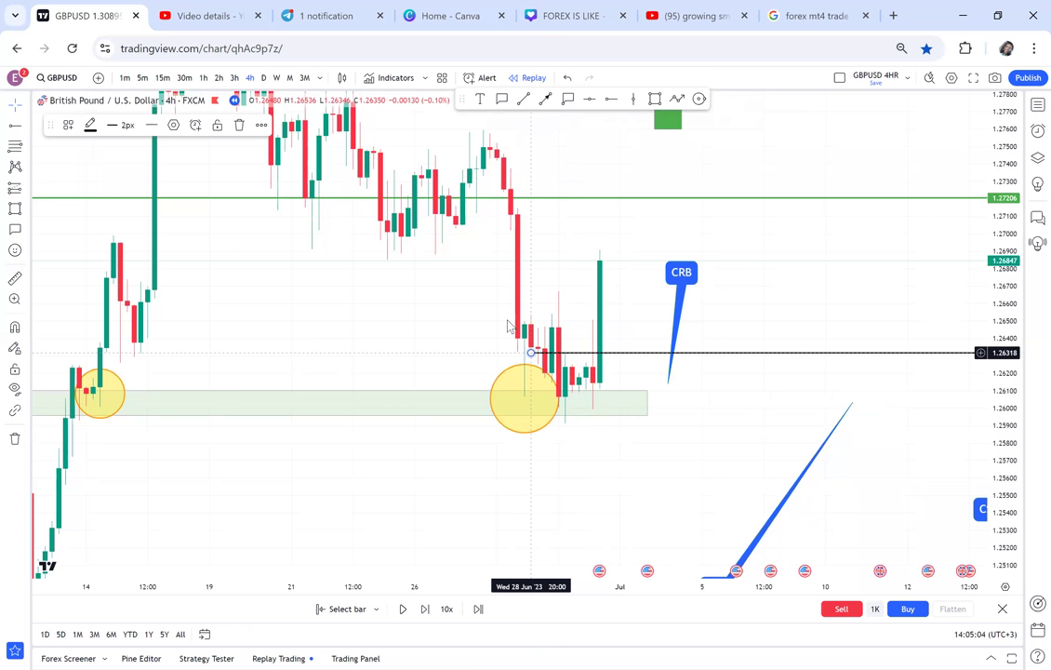
Raise the black ray beneath the breakout candle's close to 1.26506, starting at 28 Jun 08:00
{"action": "left_click", "coordinate": [510, 319]}
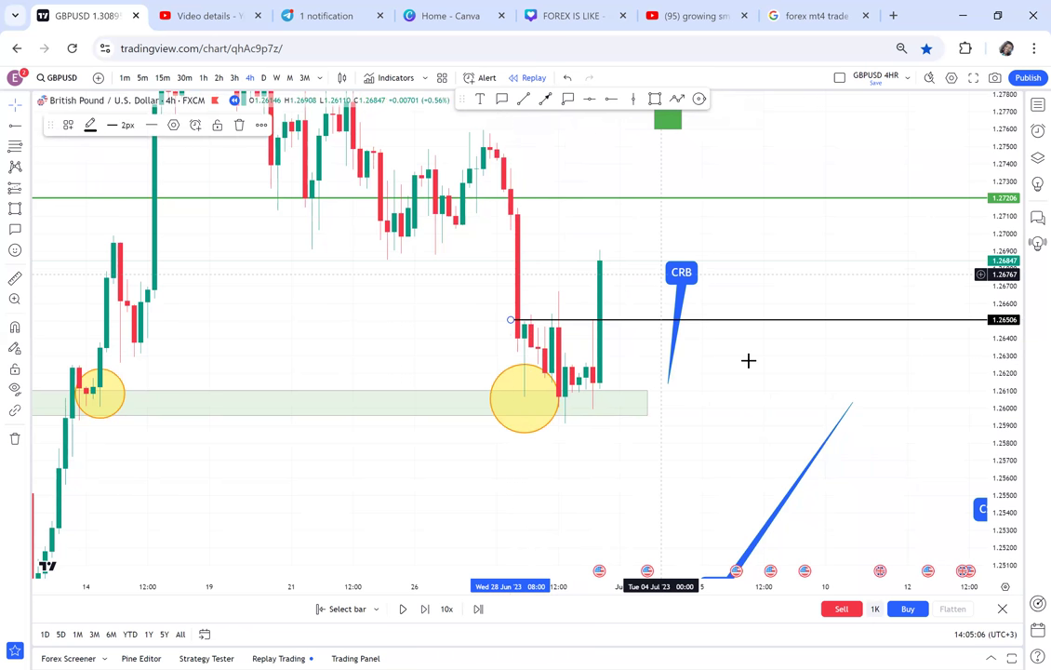
{"action": "left_click_drag", "start_coordinate": [728, 259], "coordinate": [748, 361]}
{"action": "scroll", "coordinate": [804, 360], "scroll_direction": "down", "scroll_amount": 1}
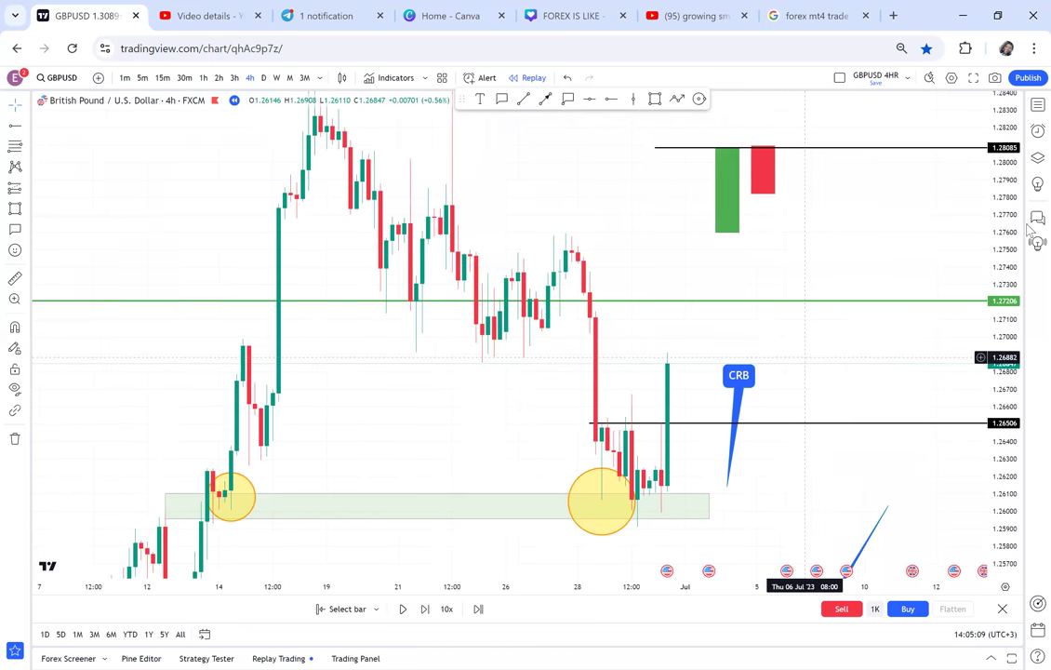
{"action": "left_click_drag", "start_coordinate": [1013, 181], "coordinate": [1007, 267]}
{"action": "left_click_drag", "start_coordinate": [834, 286], "coordinate": [799, 312]}
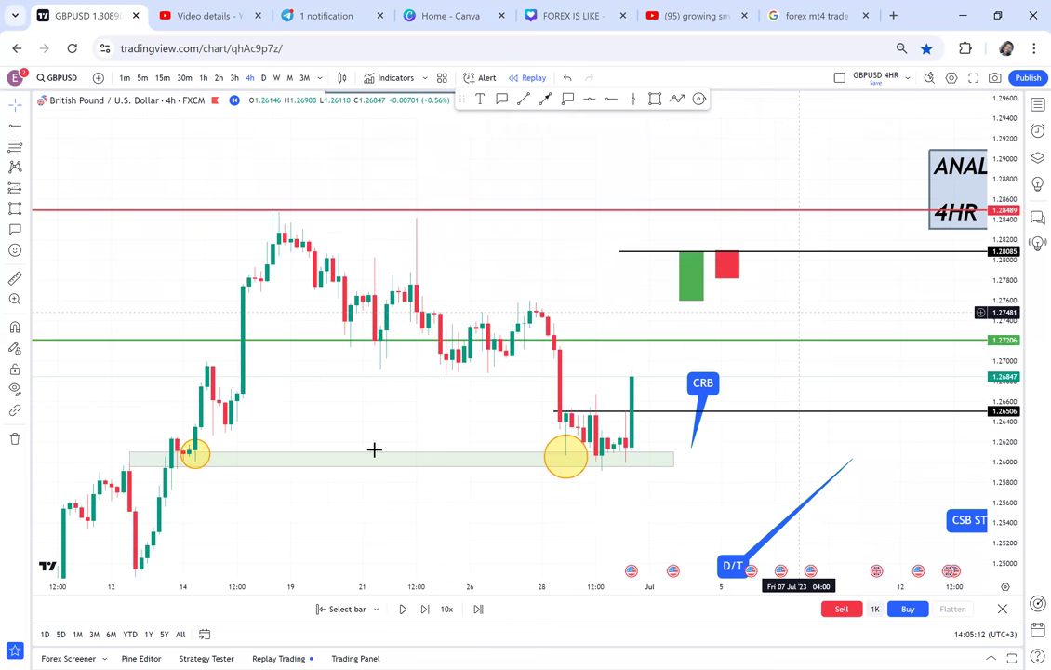
Draw a red rectangle from the pale green zone up to the red line and move it above the red line
{"action": "left_click", "coordinate": [358, 478]}
{"action": "left_click", "coordinate": [456, 220]}
{"action": "left_click_drag", "start_coordinate": [458, 303], "coordinate": [440, 135]}
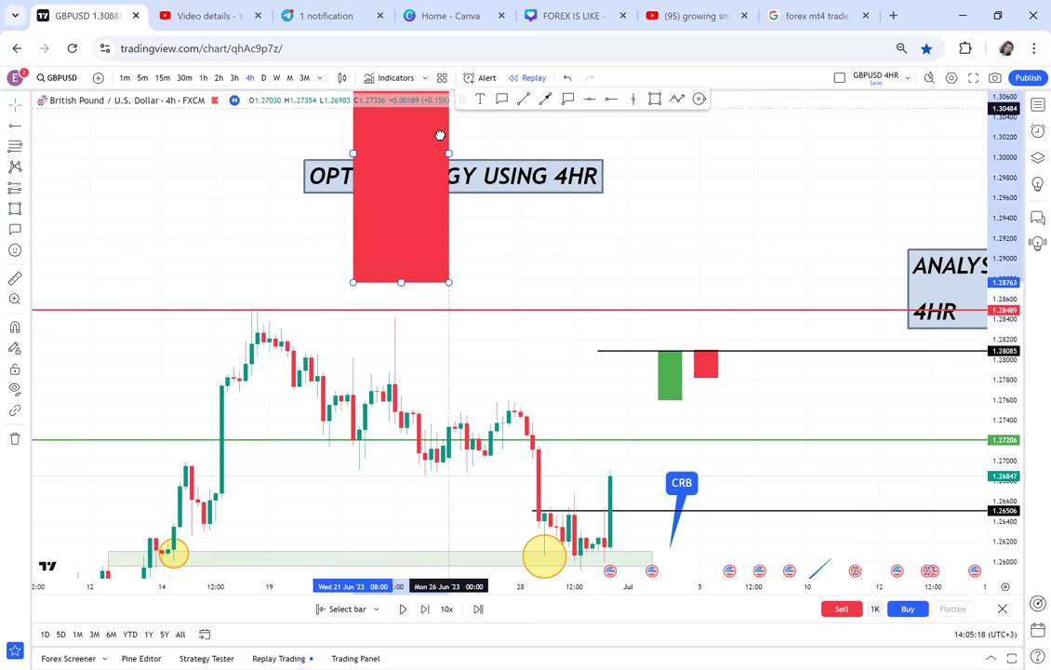
Place a black horizontal ray at 1.31071 along the red rectangle's top edge and narrow the rectangle to a thin bar
{"action": "left_click", "coordinate": [608, 99]}
{"action": "left_click", "coordinate": [276, 146]}
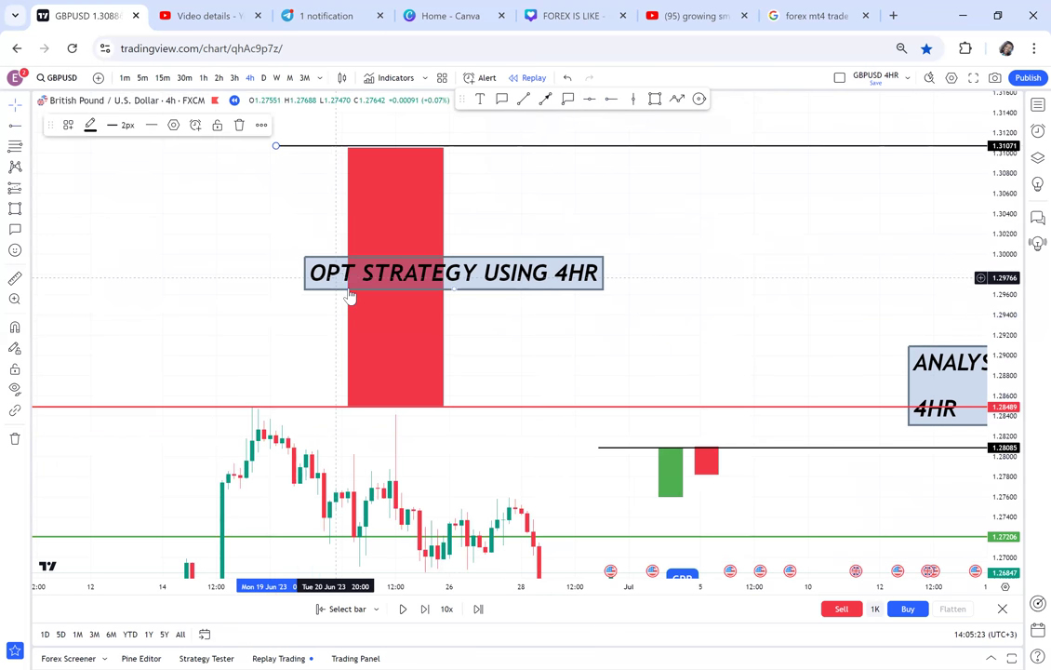
{"action": "left_click_drag", "start_coordinate": [350, 275], "coordinate": [425, 296]}
{"action": "left_click_drag", "start_coordinate": [429, 297], "coordinate": [430, 297]}
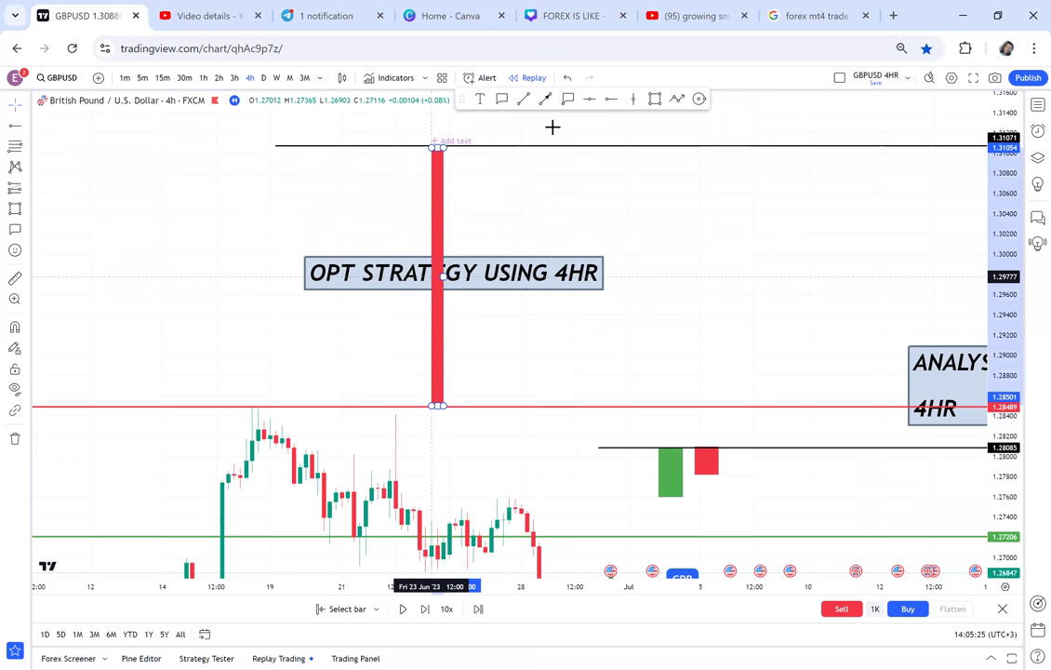
Measure from the red line to the thin bar's top and place a black horizontal ray at the midpoint, 1.29766
{"action": "left_click", "coordinate": [251, 406], "text": "shift"}
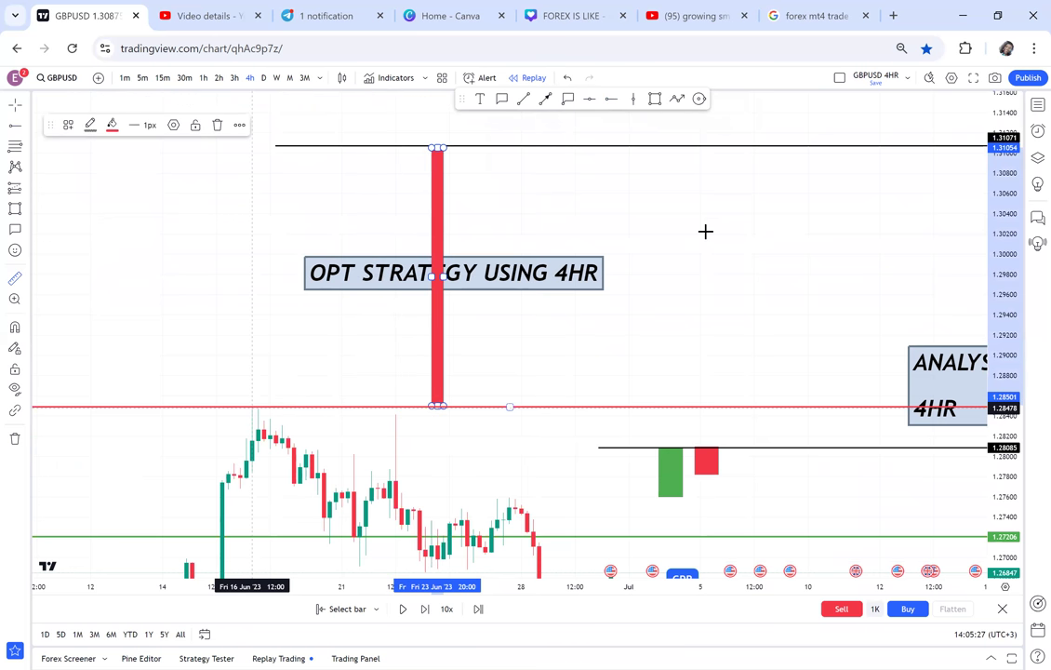
{"action": "left_click", "coordinate": [713, 152]}
{"action": "left_click", "coordinate": [610, 102]}
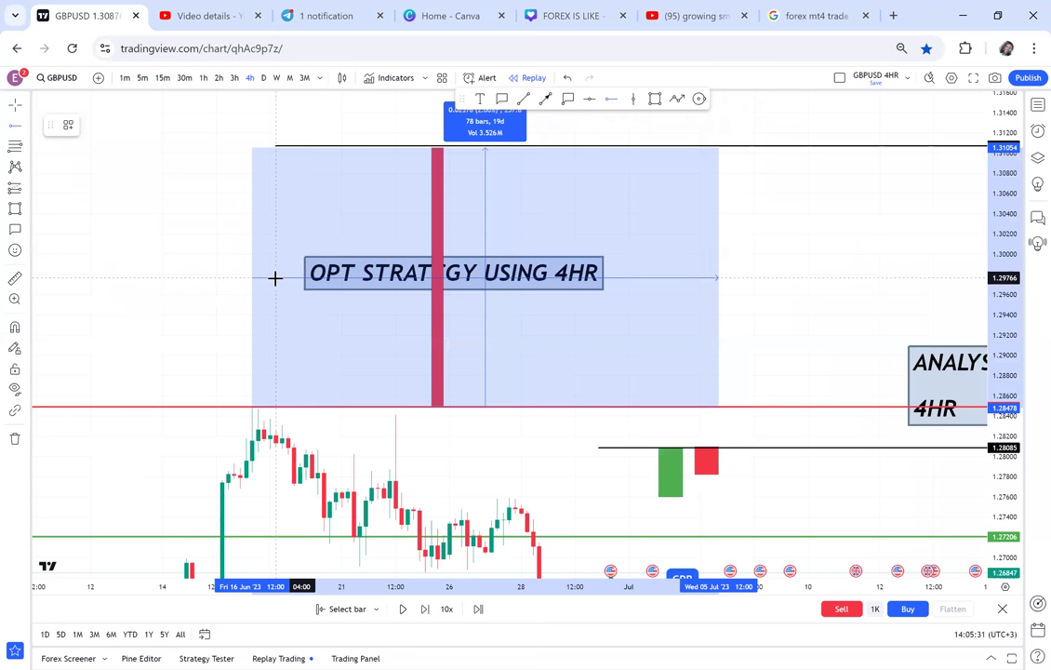
{"action": "left_click", "coordinate": [541, 196]}
Advance the replay candle by candle past the green line's first tests into early July
{"action": "left_click", "coordinate": [424, 608]}
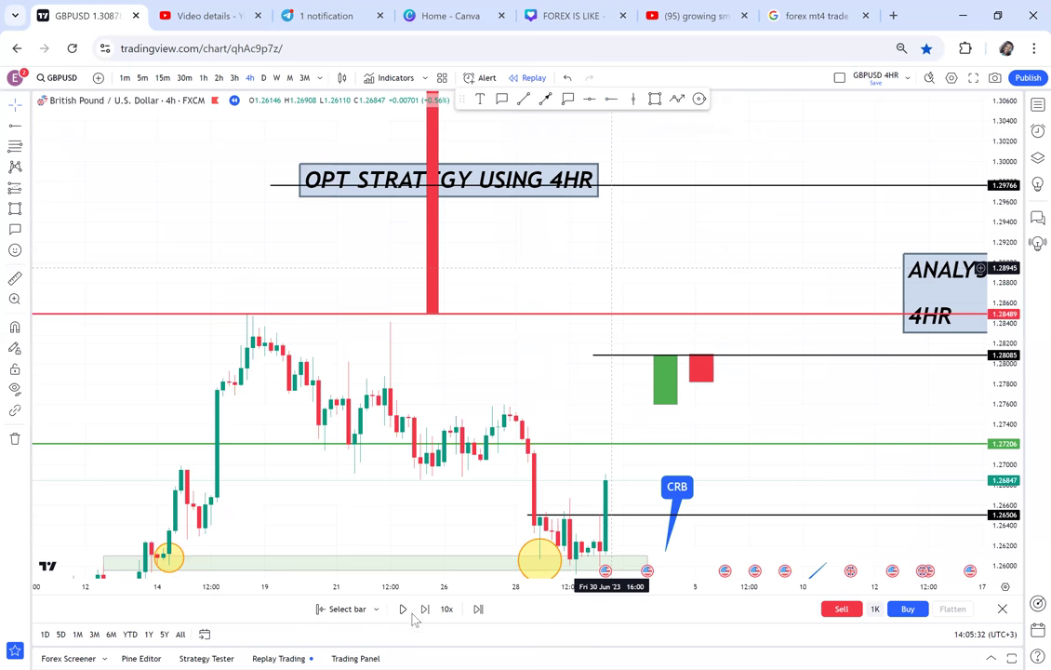
{"action": "left_click", "coordinate": [424, 608]}
{"action": "left_click", "coordinate": [424, 608]}
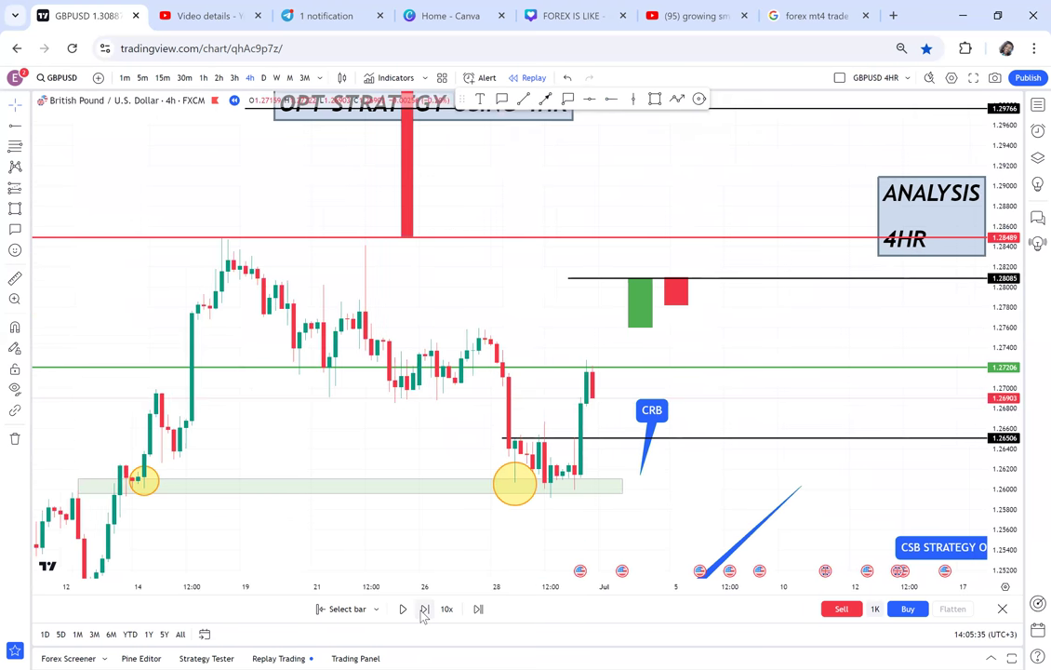
{"action": "left_click", "coordinate": [424, 608]}
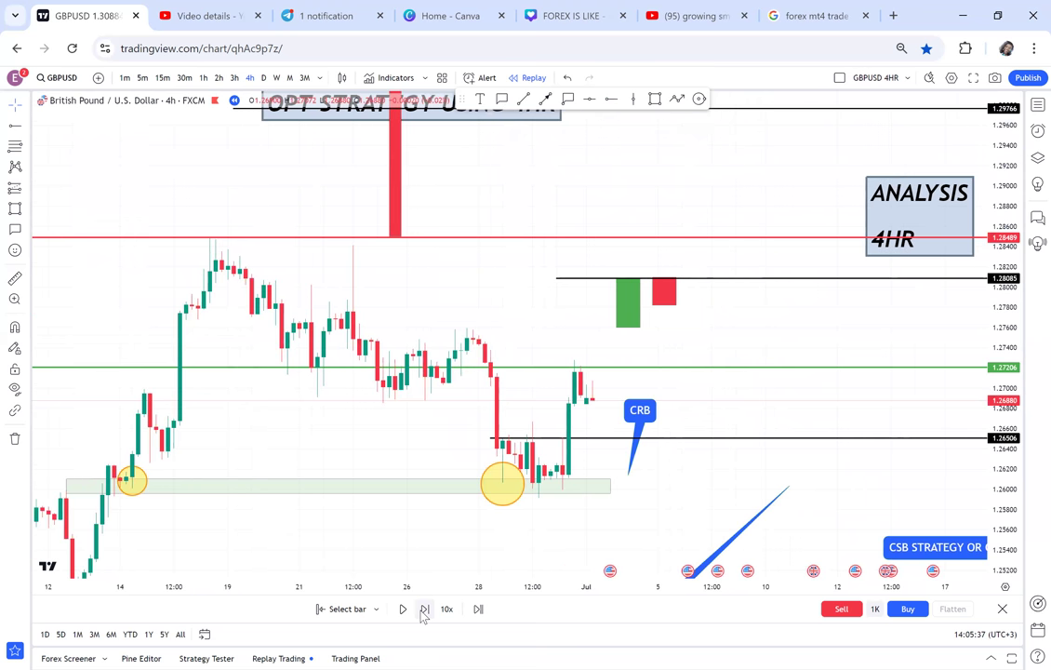
{"action": "left_click", "coordinate": [424, 608]}
{"action": "left_click", "coordinate": [424, 609]}
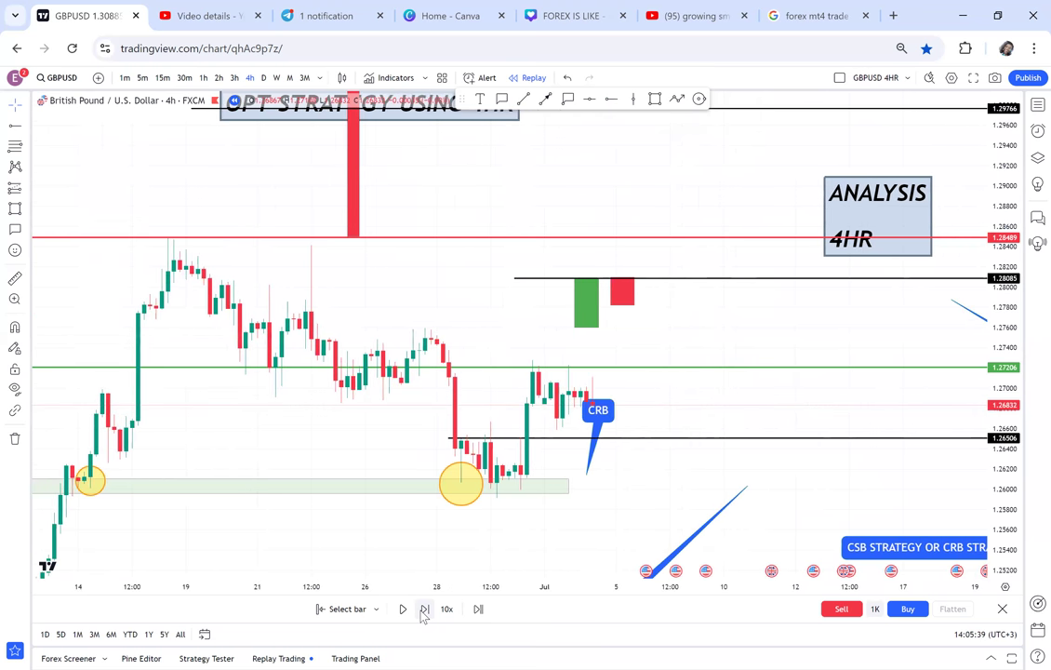
{"action": "left_click", "coordinate": [424, 608]}
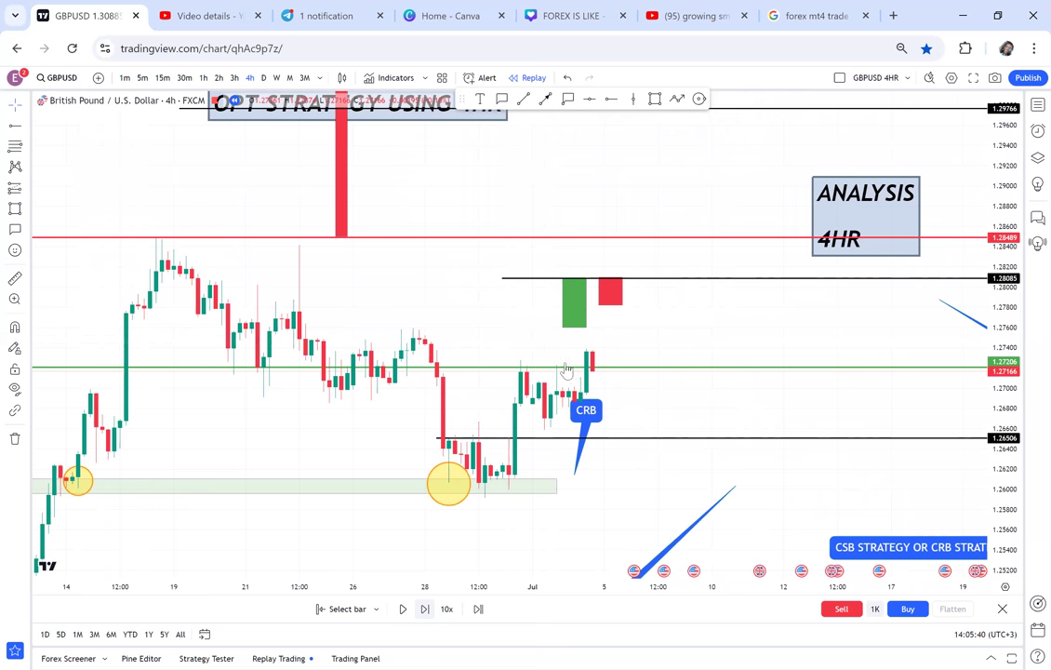
{"action": "key", "text": "shift+Right"}
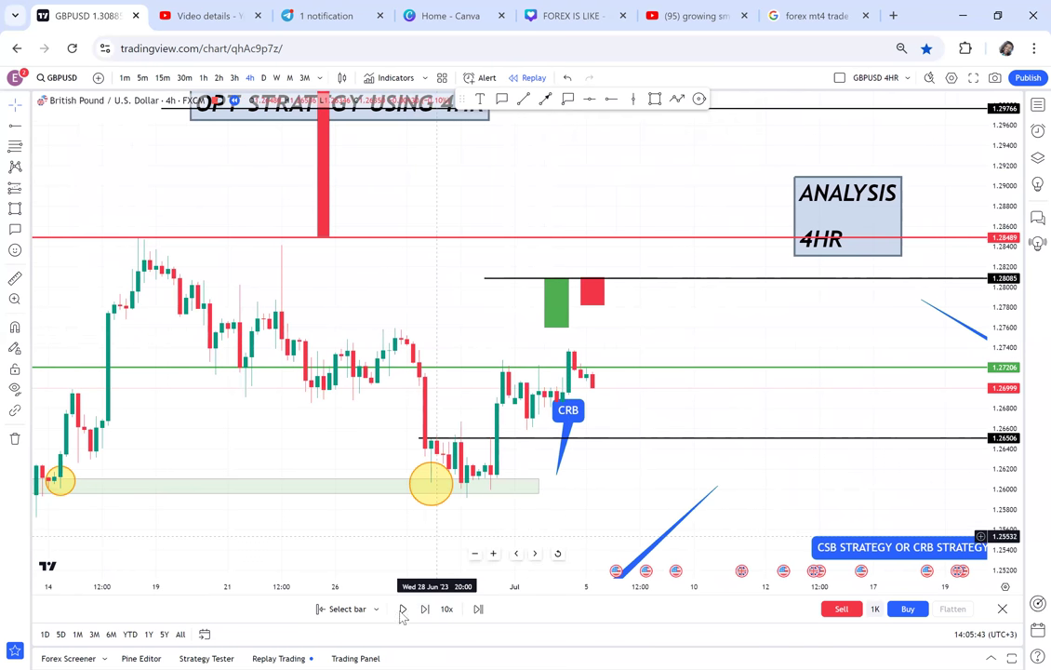
Briefly start and pause replay playback, and step forward until the candles reach the red 1.28489 line
{"action": "left_click", "coordinate": [401, 609]}
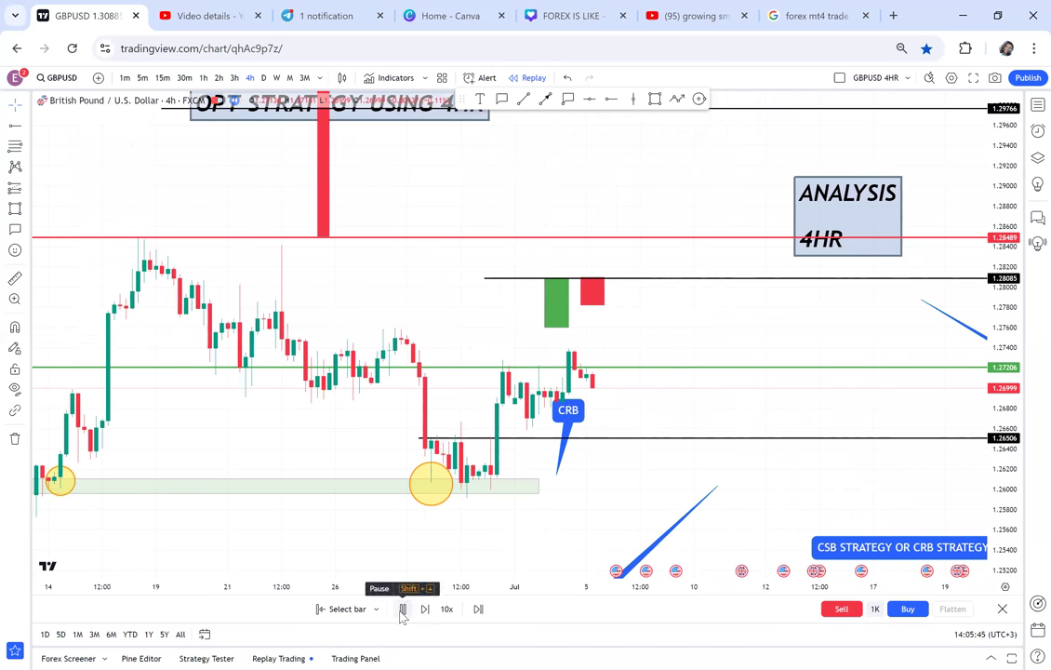
{"action": "left_click", "coordinate": [402, 609]}
{"action": "left_click", "coordinate": [425, 609]}
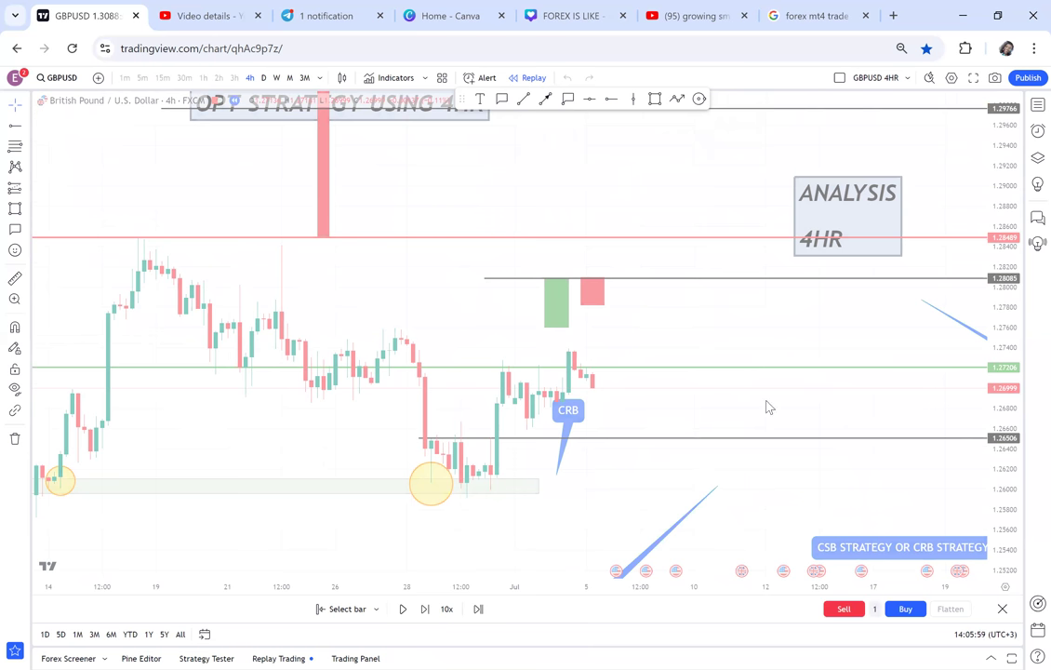
{"action": "left_click_drag", "start_coordinate": [816, 480], "coordinate": [529, 439]}
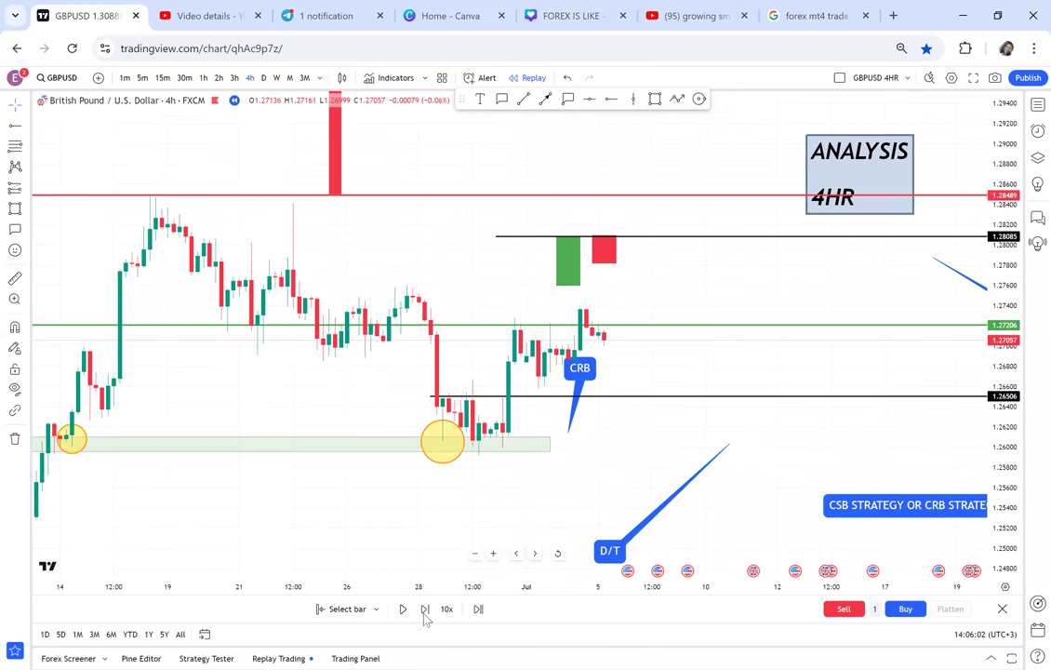
{"action": "left_click", "coordinate": [424, 612]}
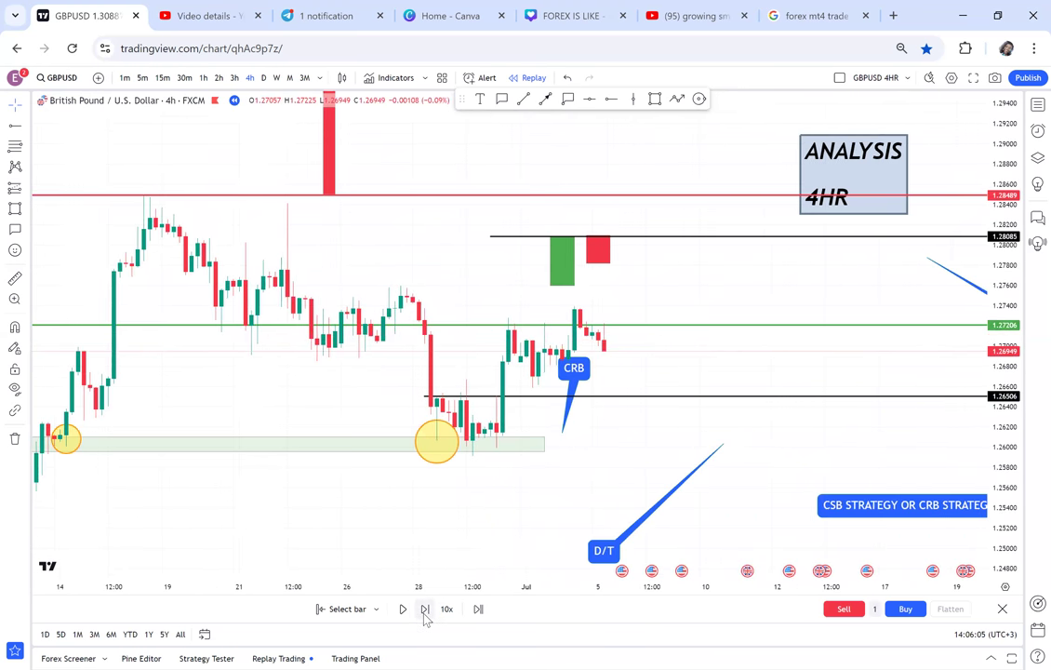
{"action": "left_click", "coordinate": [424, 612]}
{"action": "left_click", "coordinate": [424, 612]}
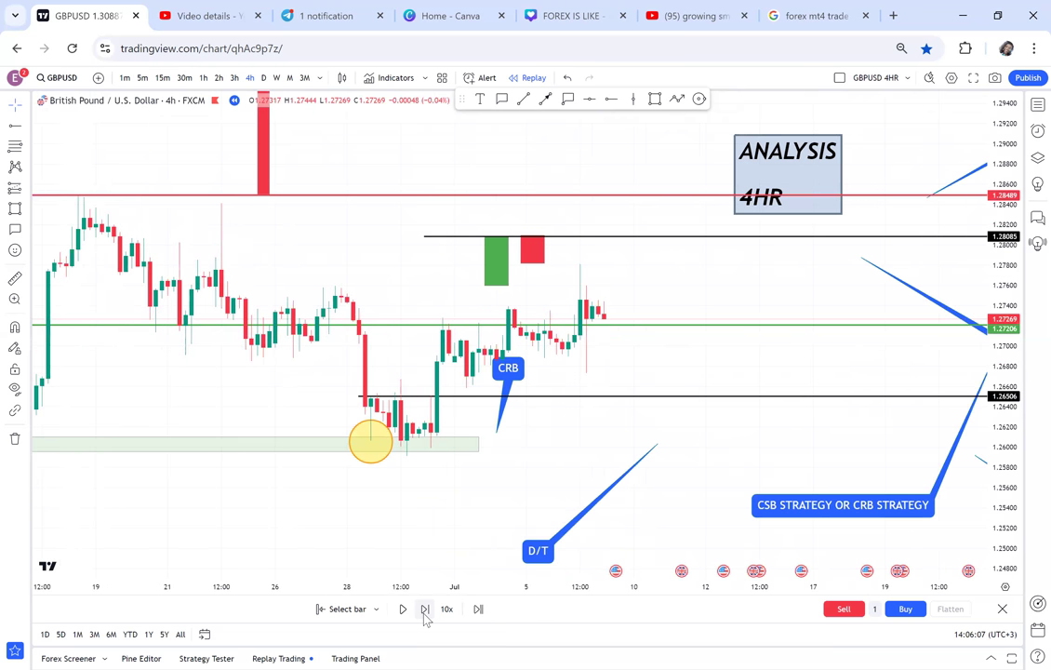
{"action": "left_click", "coordinate": [424, 612]}
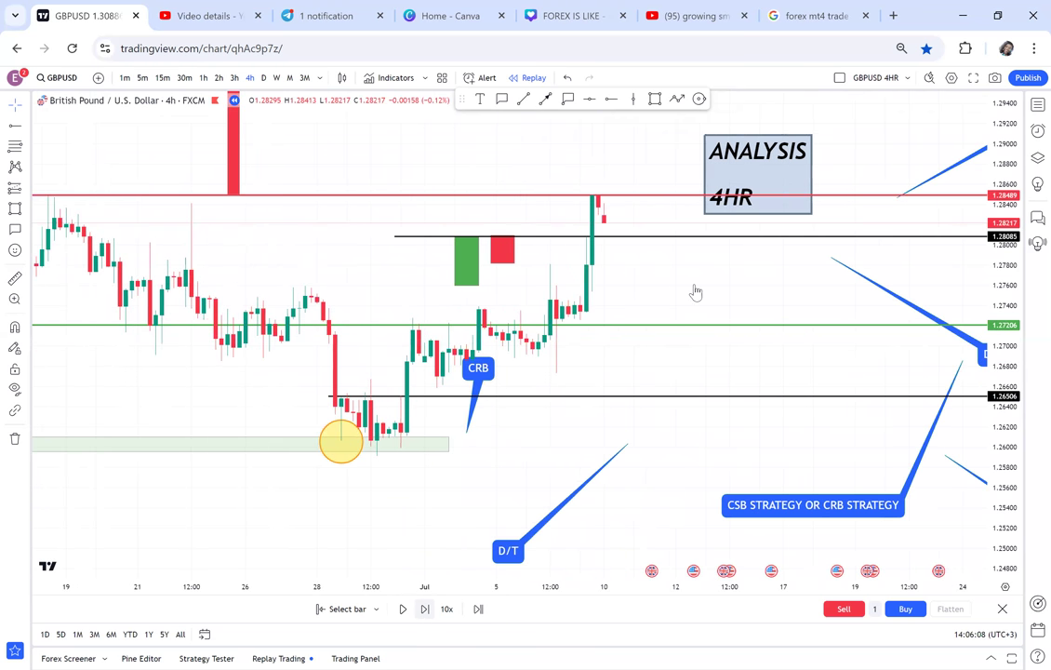
Play the replay automatically and pause it once price has risen past the 1.31071 ray
{"action": "scroll", "coordinate": [753, 287], "scroll_direction": "down", "scroll_amount": 3}
{"action": "left_click_drag", "start_coordinate": [746, 289], "coordinate": [689, 389]}
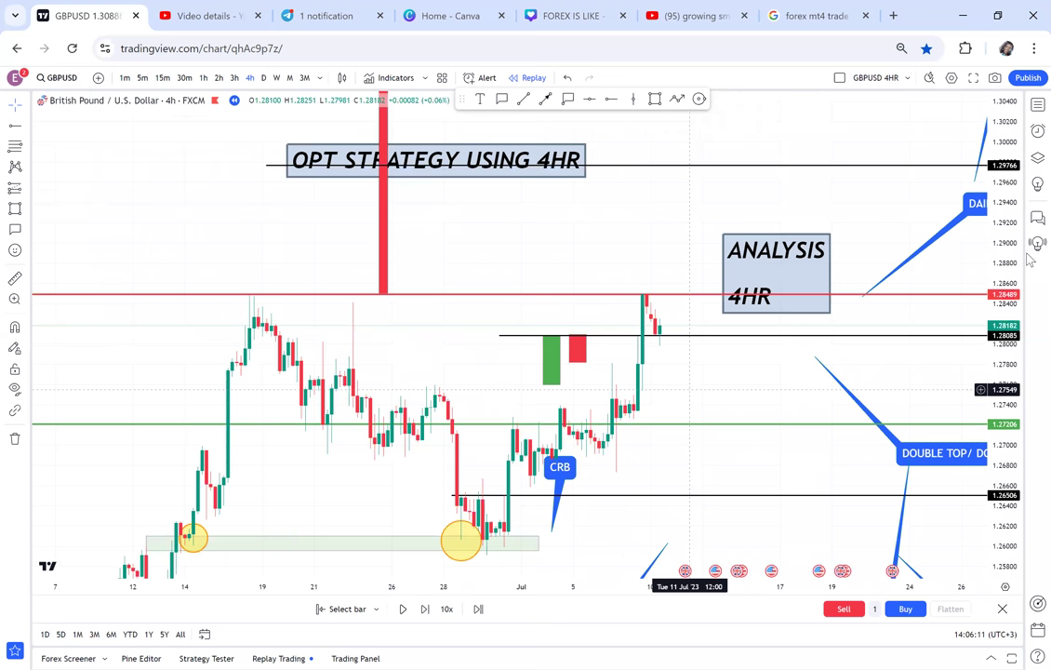
{"action": "left_click_drag", "start_coordinate": [1003, 232], "coordinate": [989, 322]}
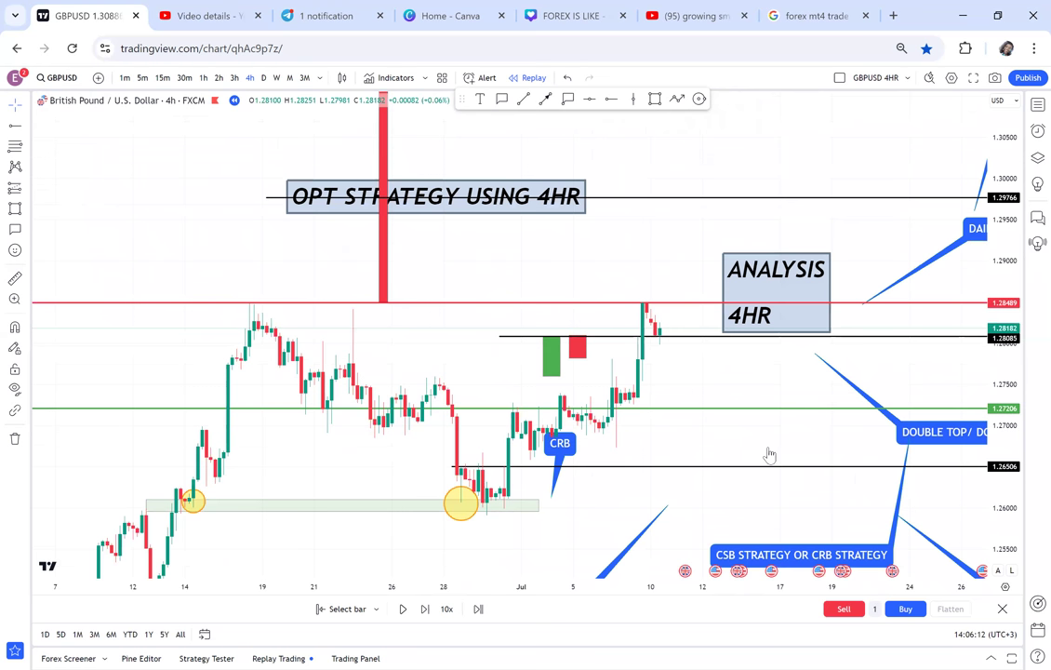
{"action": "left_click", "coordinate": [404, 610]}
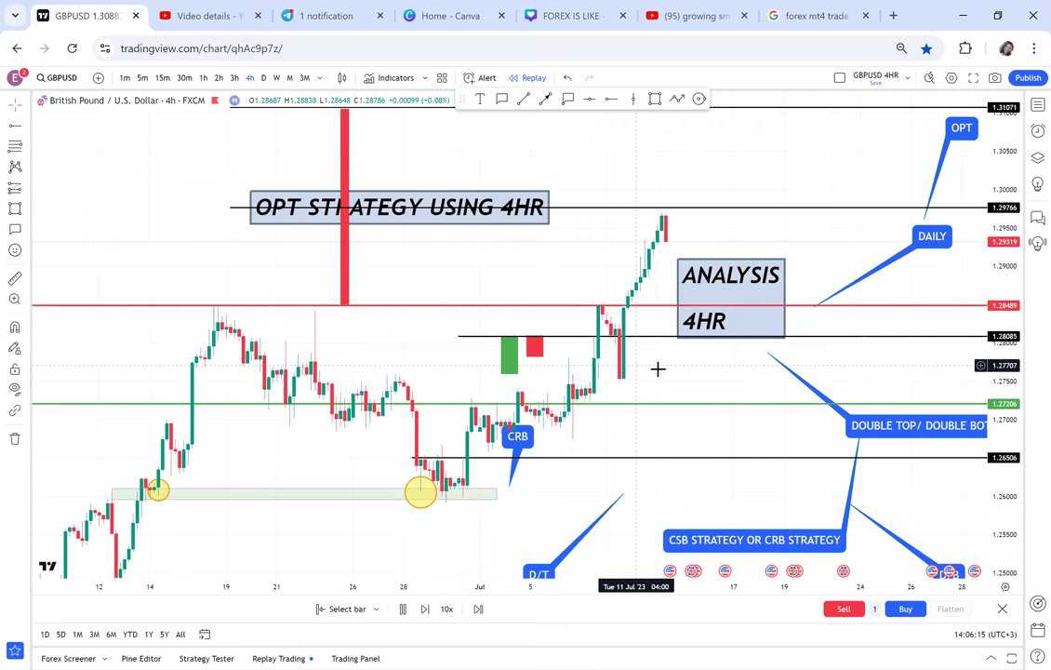
{"action": "left_click", "coordinate": [404, 613]}
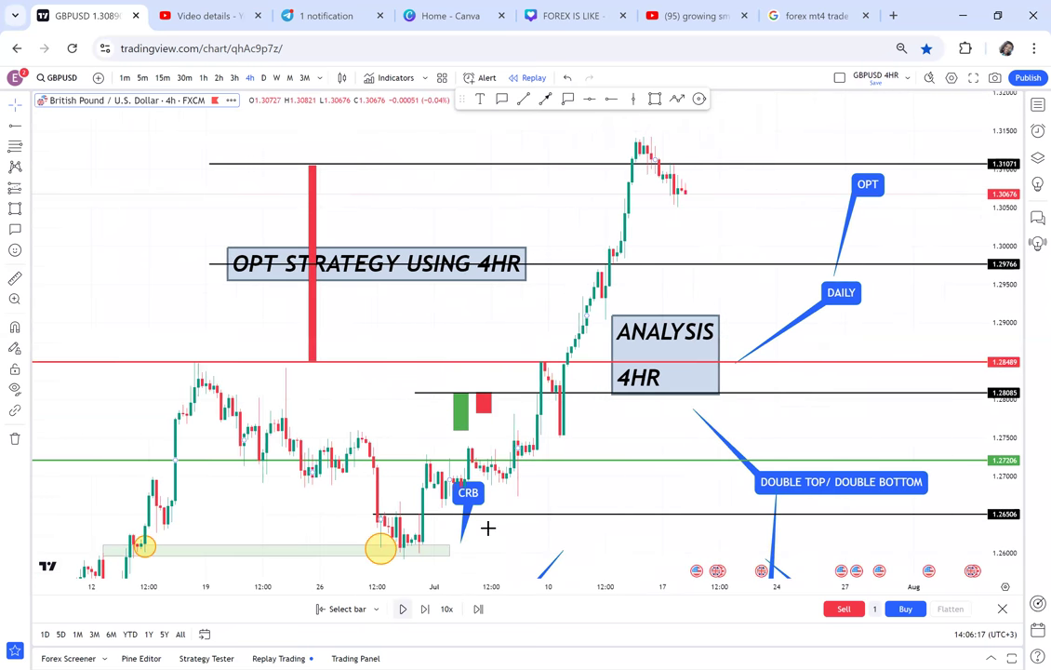
{"action": "left_click_drag", "start_coordinate": [820, 229], "coordinate": [823, 227]}
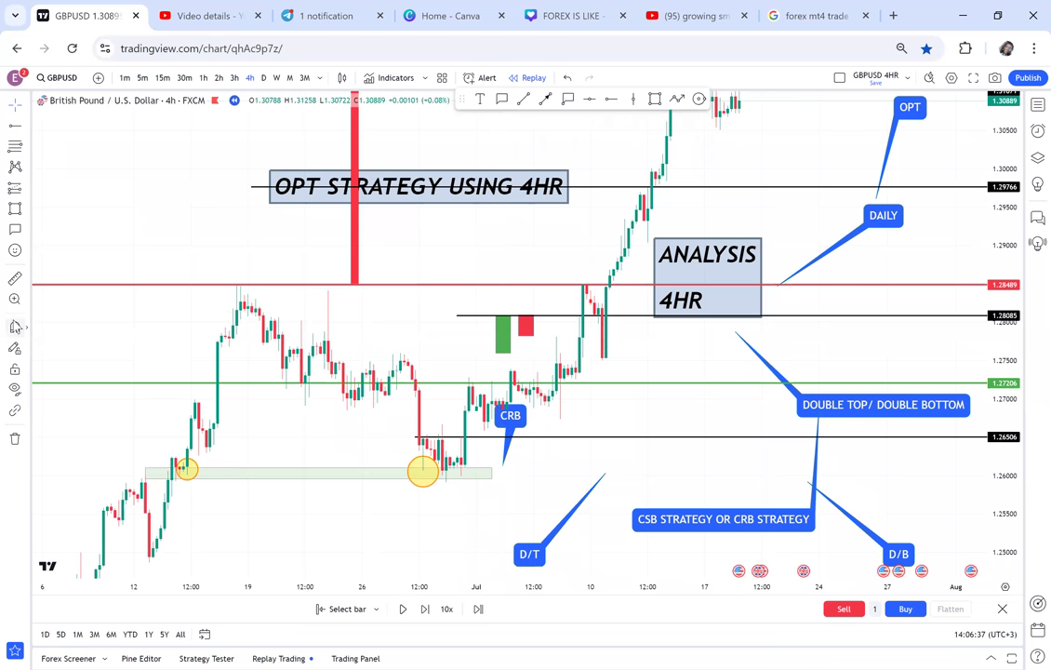
Measure the price move up to the green line and from the green line up to the red line
{"action": "left_click", "coordinate": [15, 279]}
{"action": "left_click", "coordinate": [461, 397]}
{"action": "left_click", "coordinate": [424, 419]}
{"action": "left_click", "coordinate": [444, 410]}
{"action": "left_click", "coordinate": [14, 281]}
{"action": "left_click", "coordinate": [349, 407], "text": "shift"}
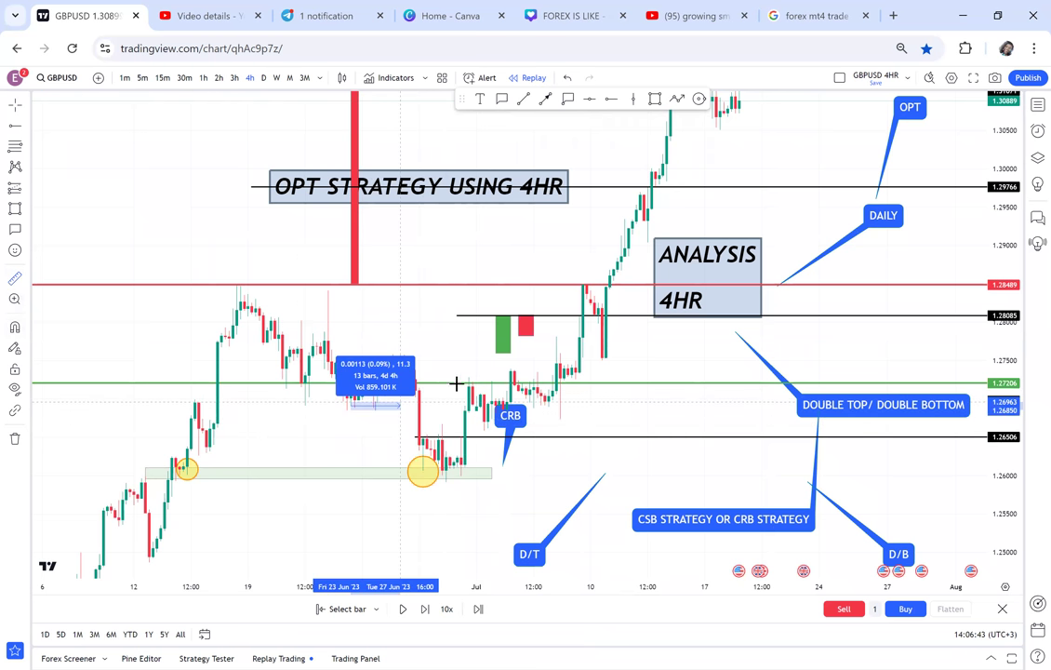
{"action": "left_click", "coordinate": [457, 383]}
{"action": "left_click", "coordinate": [15, 278]}
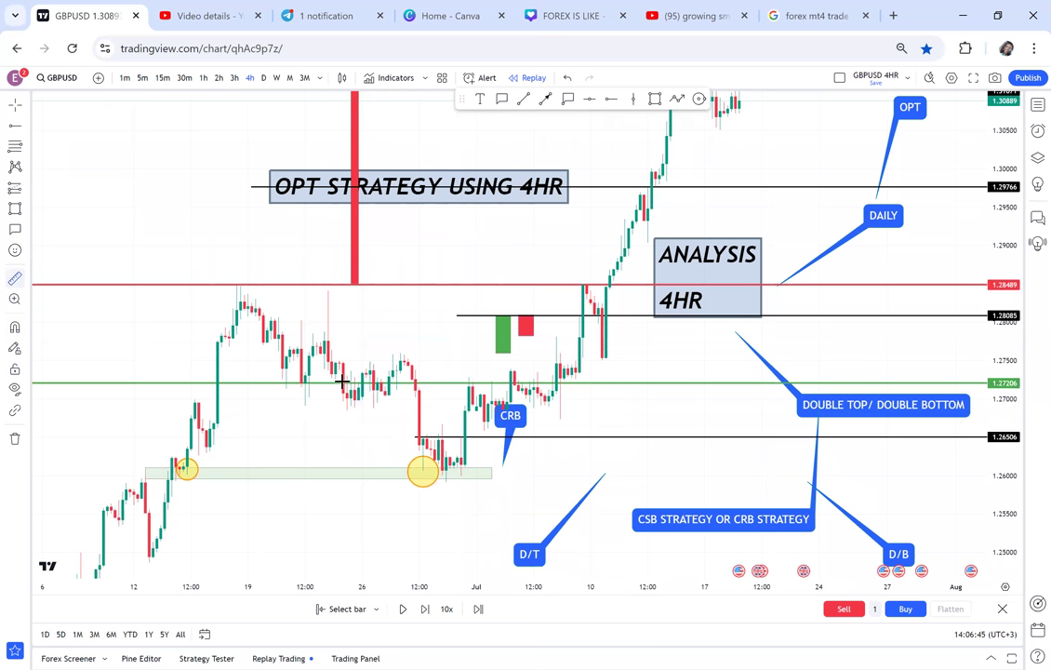
{"action": "left_click", "coordinate": [446, 371]}
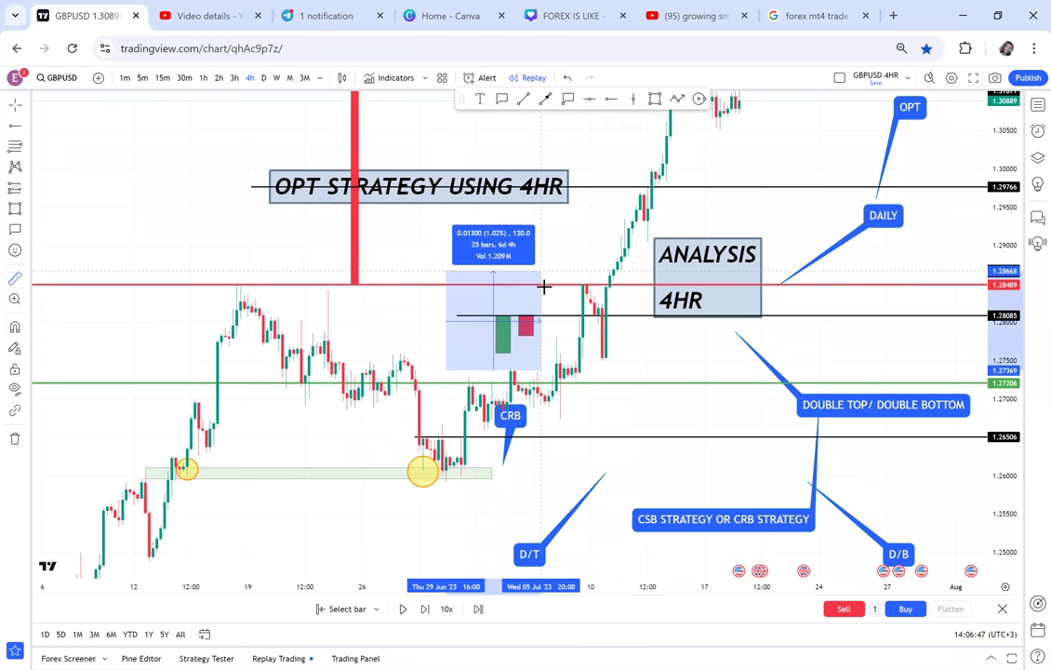
{"action": "left_click", "coordinate": [544, 284]}
Measure the price move from the red line to the 1.29766 ray and from there to the 1.31071 ray
{"action": "left_click_drag", "start_coordinate": [564, 260], "coordinate": [565, 349]}
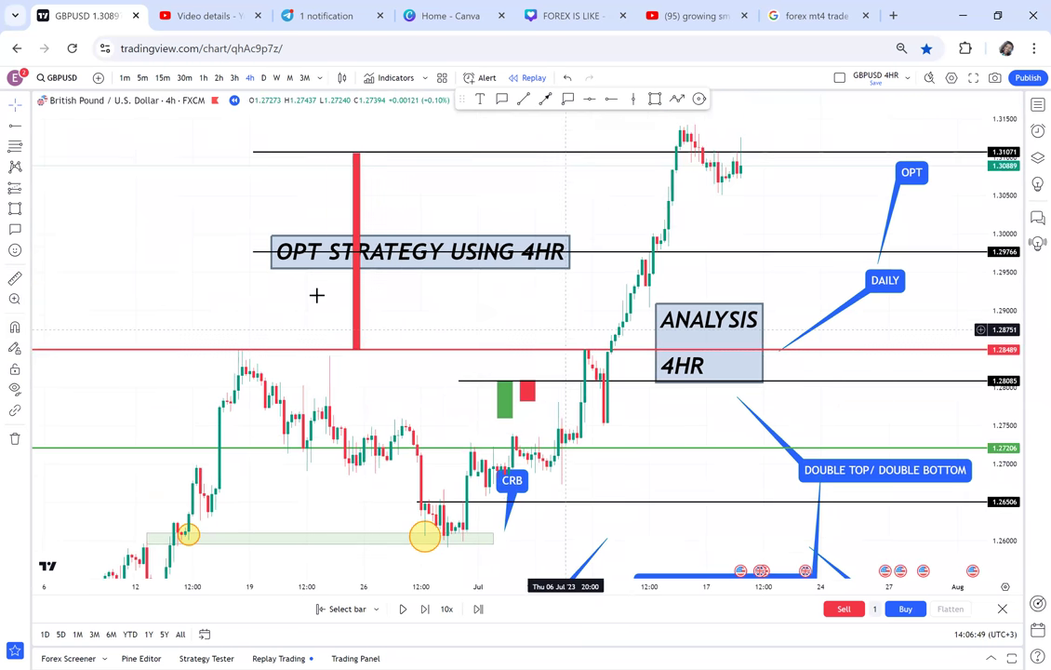
{"action": "left_click", "coordinate": [558, 372]}
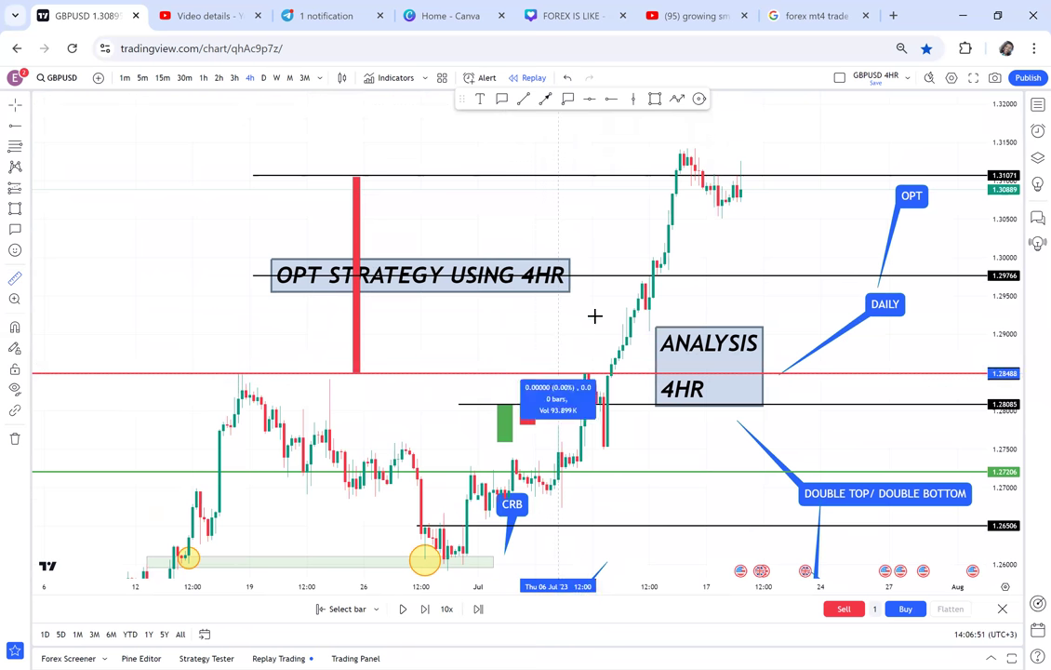
{"action": "left_click", "coordinate": [615, 274]}
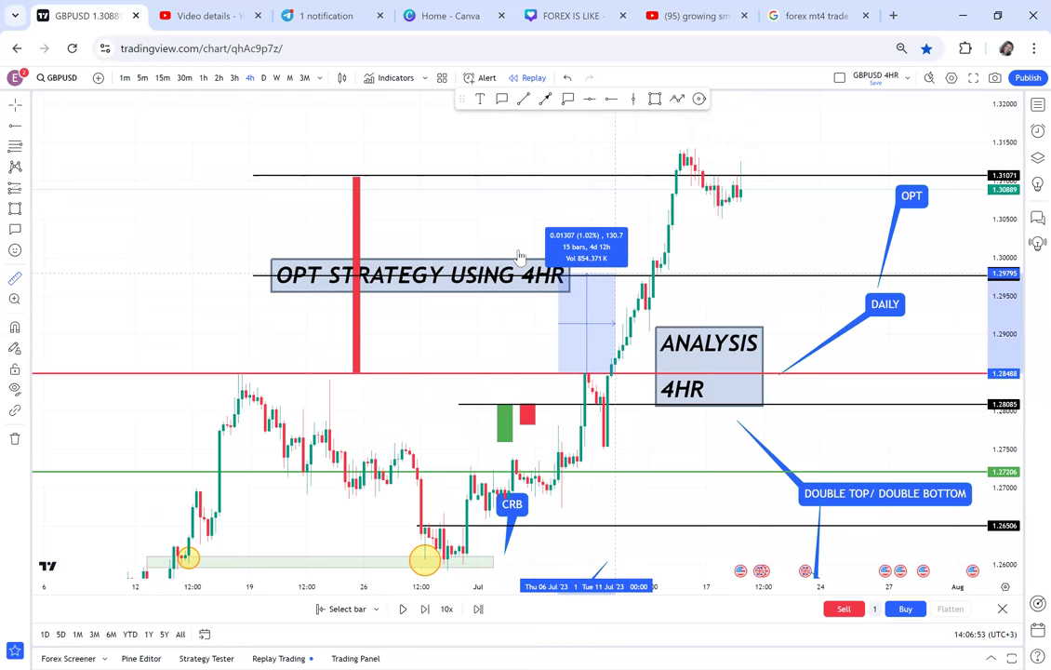
{"action": "left_click", "coordinate": [492, 225]}
{"action": "left_click", "coordinate": [15, 278]}
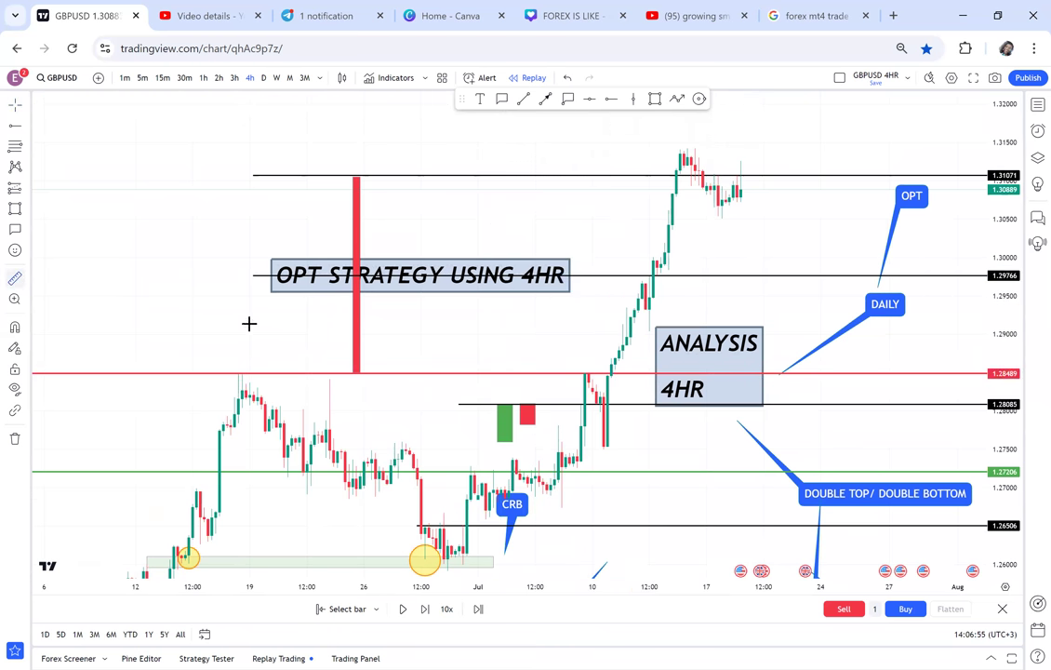
{"action": "left_click", "coordinate": [622, 258]}
{"action": "left_click", "coordinate": [726, 175]}
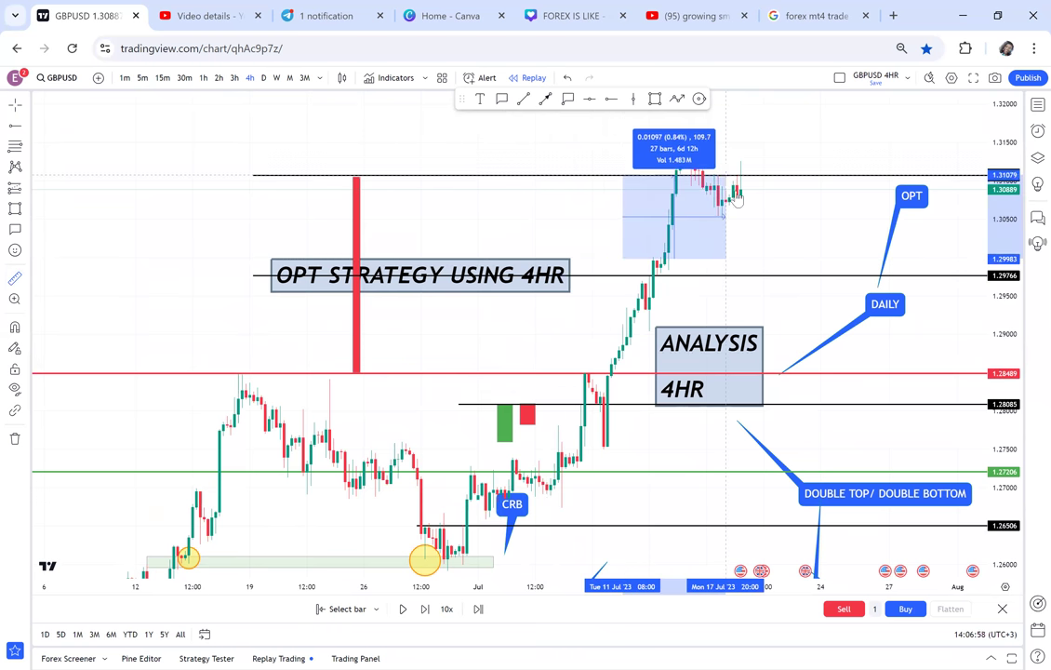
{"action": "left_click", "coordinate": [768, 241]}
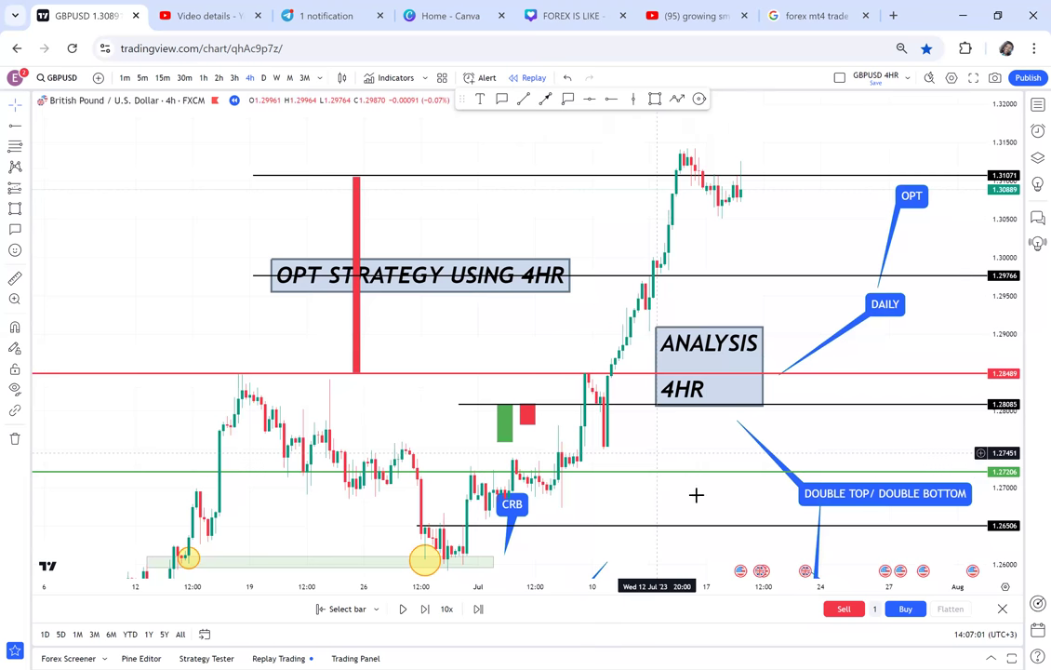
{"action": "left_click_drag", "start_coordinate": [640, 356], "coordinate": [671, 380]}
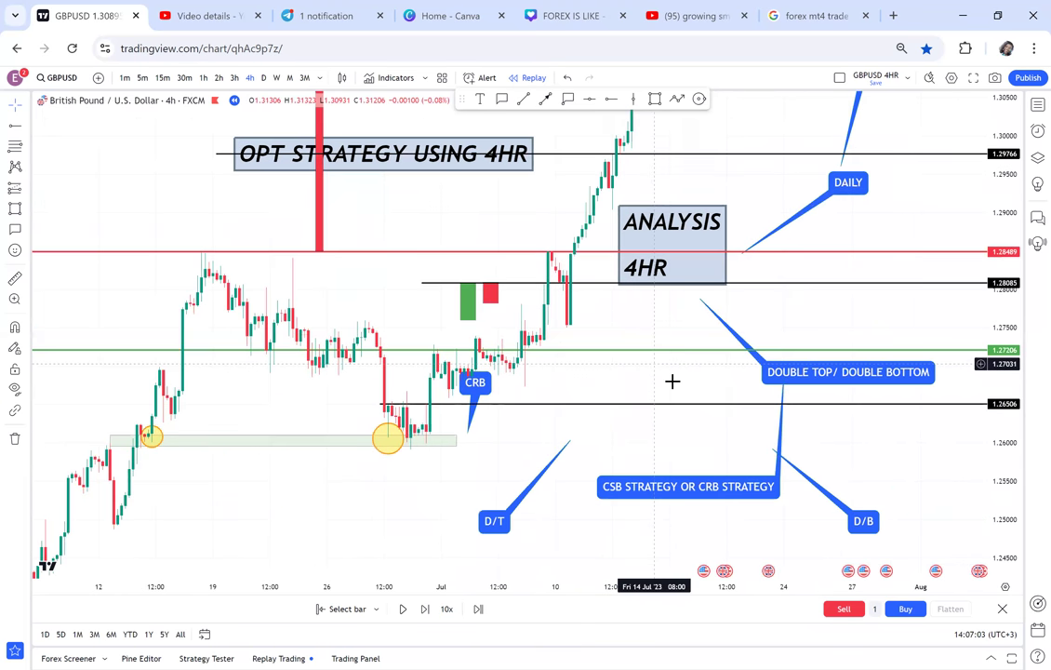